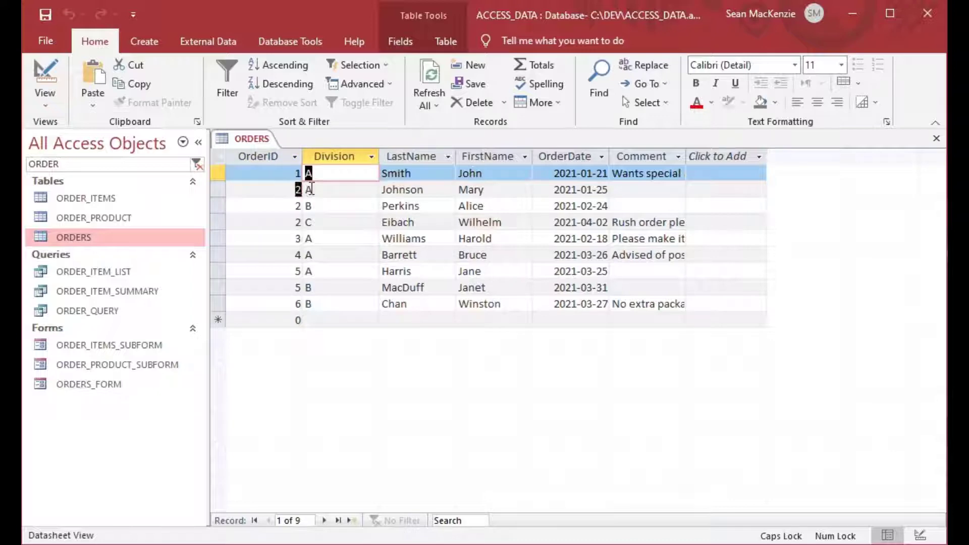
Step: Step through ORDERS records two to four, then open the ORDER_ITEMS table
left_click(296, 189)
key("Tab")
left_click(290, 207)
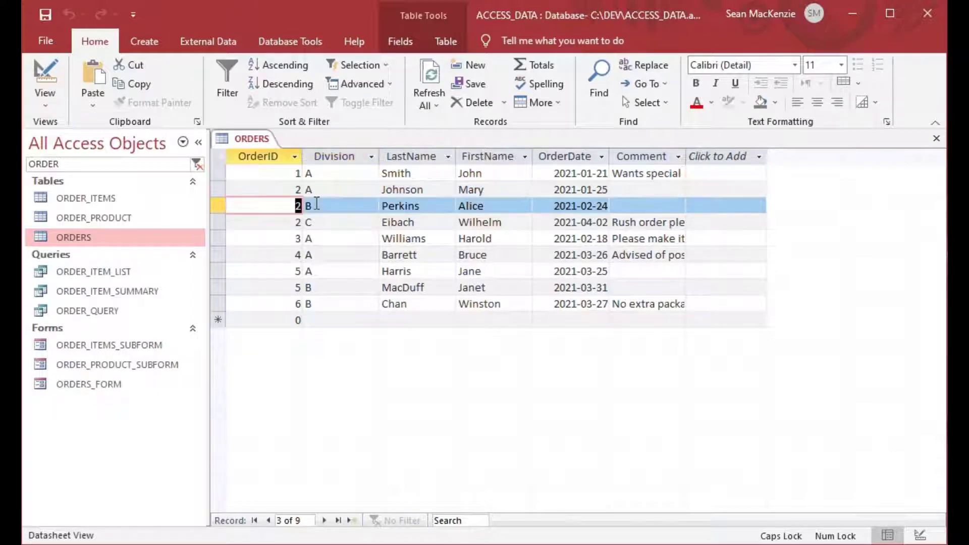
key("Tab")
left_click(291, 222)
key("Tab")
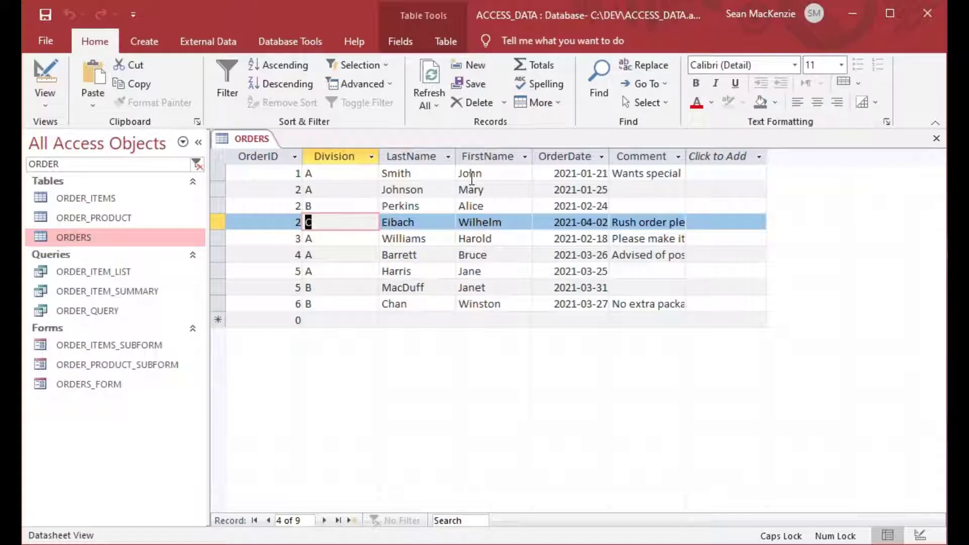
left_click(384, 222)
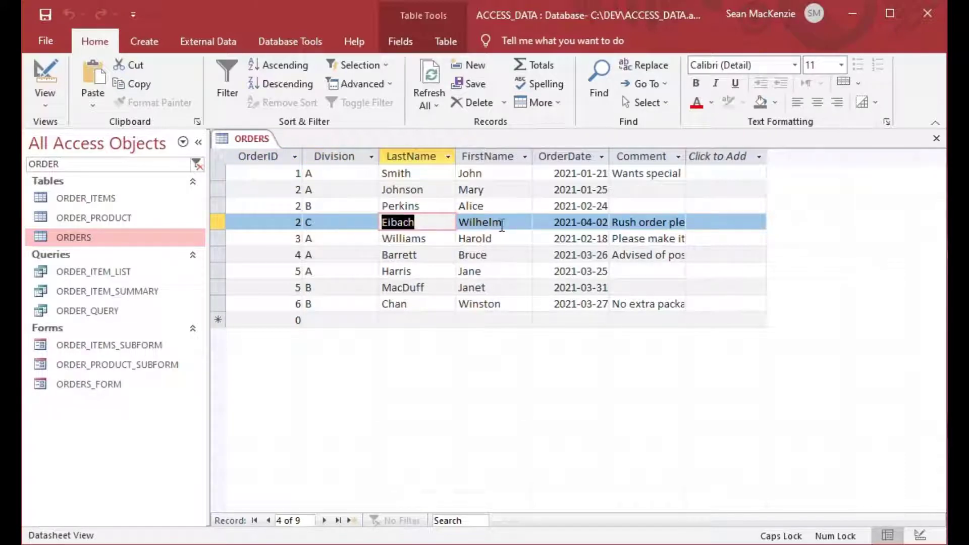
key("Tab")
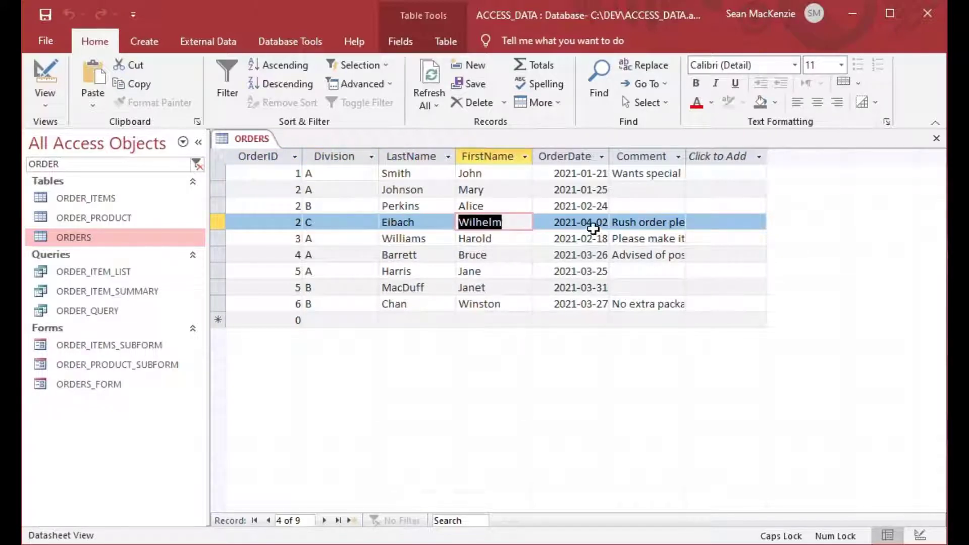
left_click(672, 223)
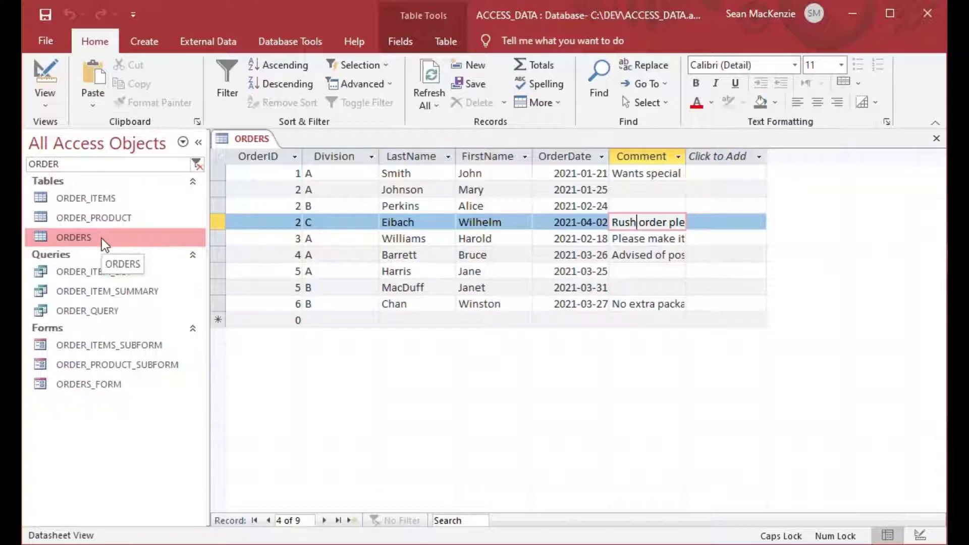
double_click(56, 195)
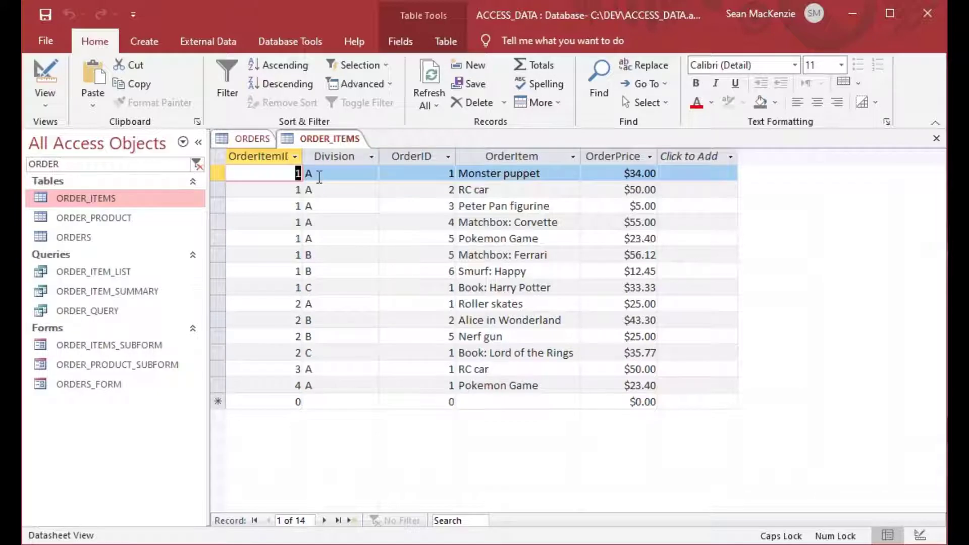
Step: Check the Division and OrderID values of the first six order items
left_click_drag(319, 175, 322, 191)
key("Down")
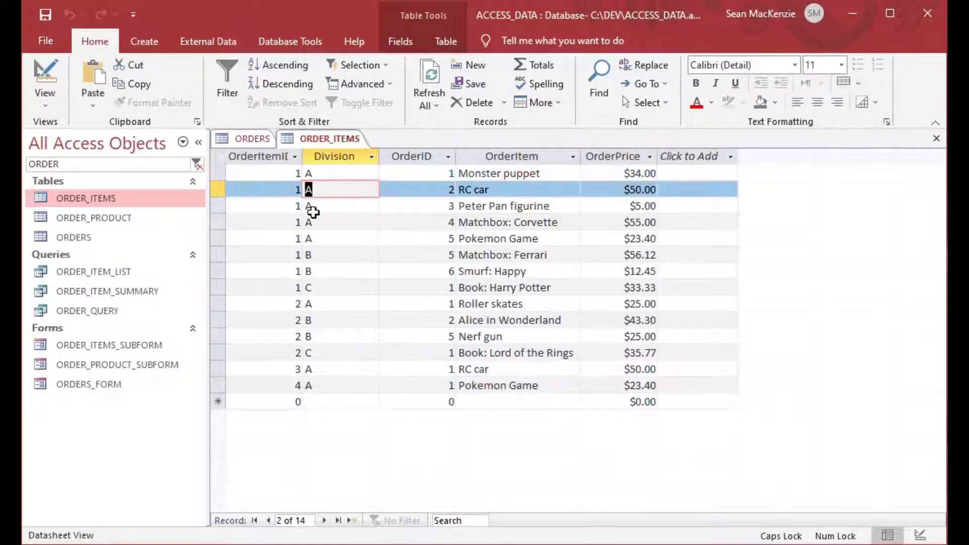
key("Down")
key("Down")
key("Down")
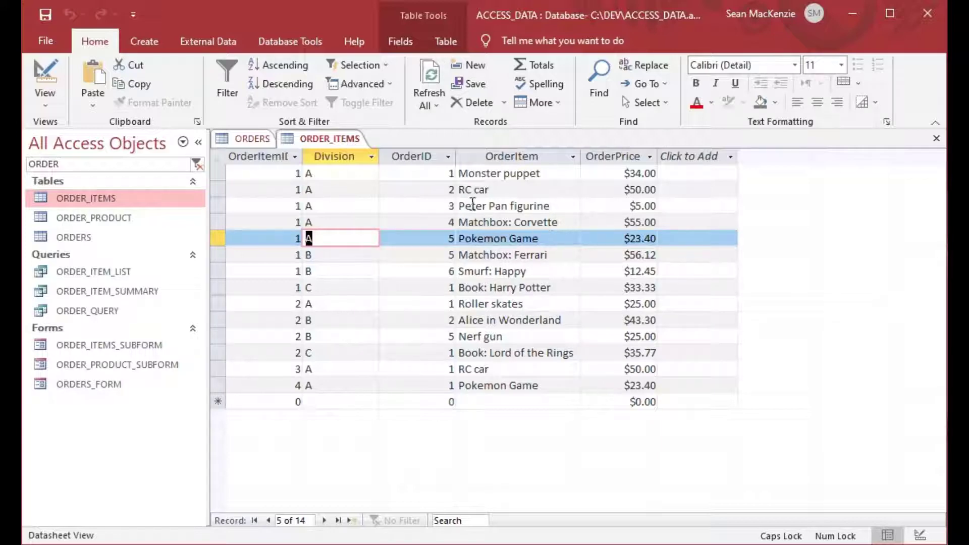
left_click(435, 174)
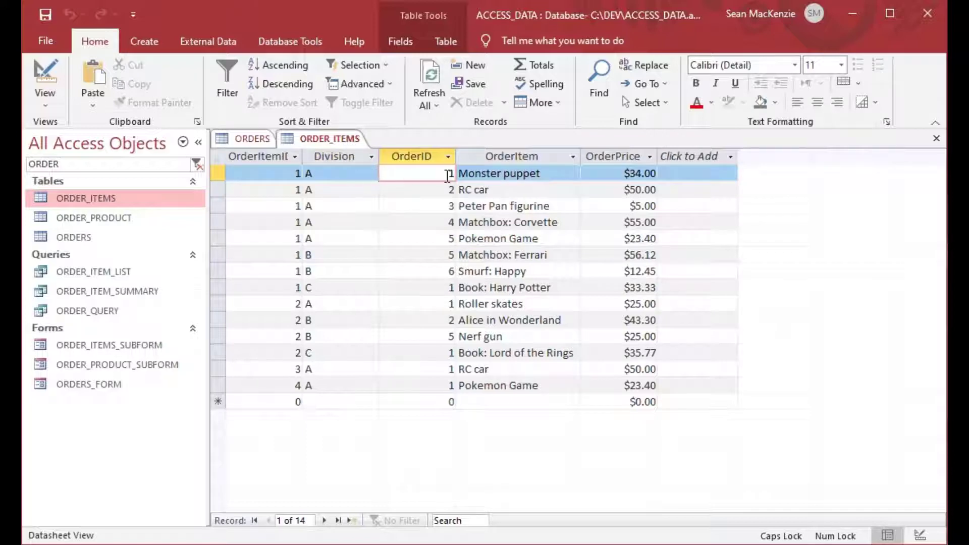
double_click(447, 175)
left_click_drag(450, 187, 457, 205)
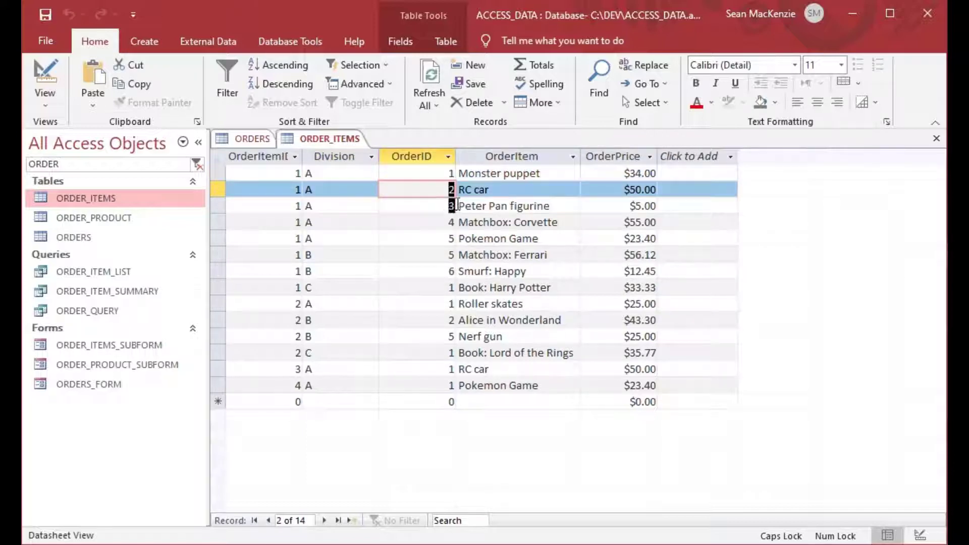
left_click(453, 207)
left_click(449, 223)
left_click(454, 238)
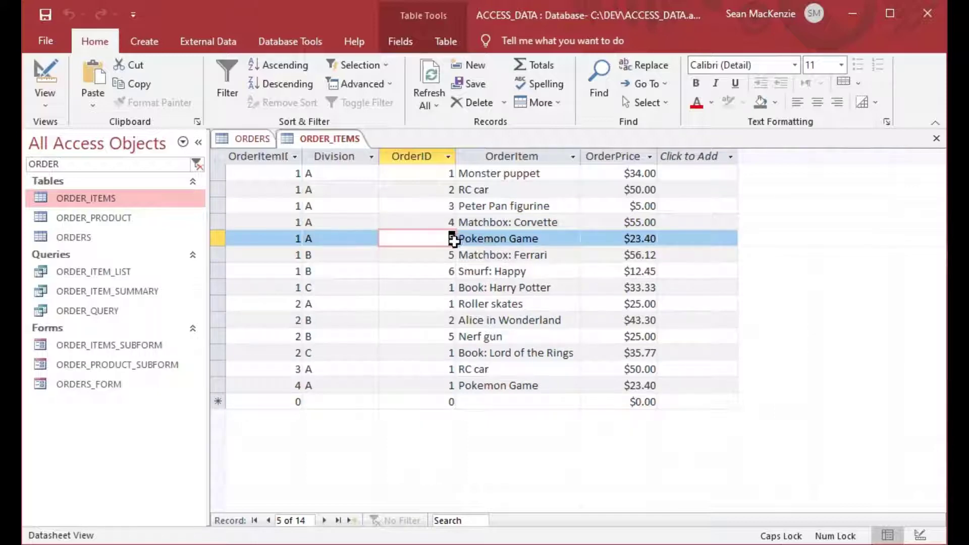
left_click(453, 256)
Step: Check the Smurf: Happy and Harry Potter items, then close ORDER_ITEMS and ORDERS
left_click(454, 273)
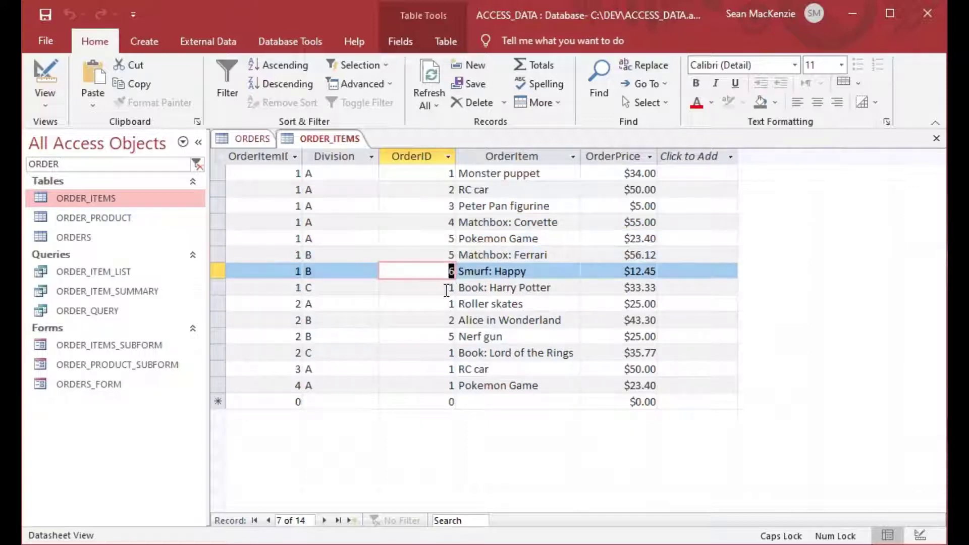
left_click(450, 287)
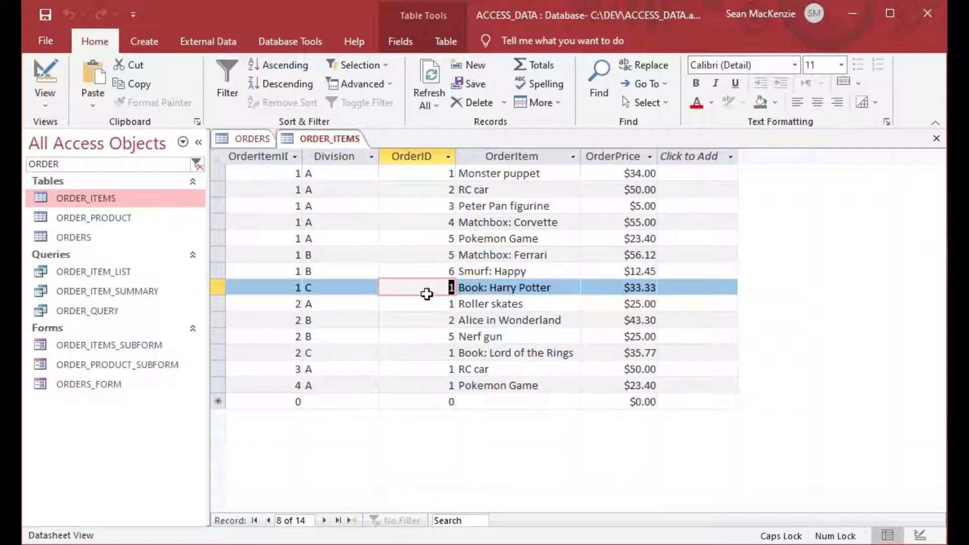
left_click(305, 287)
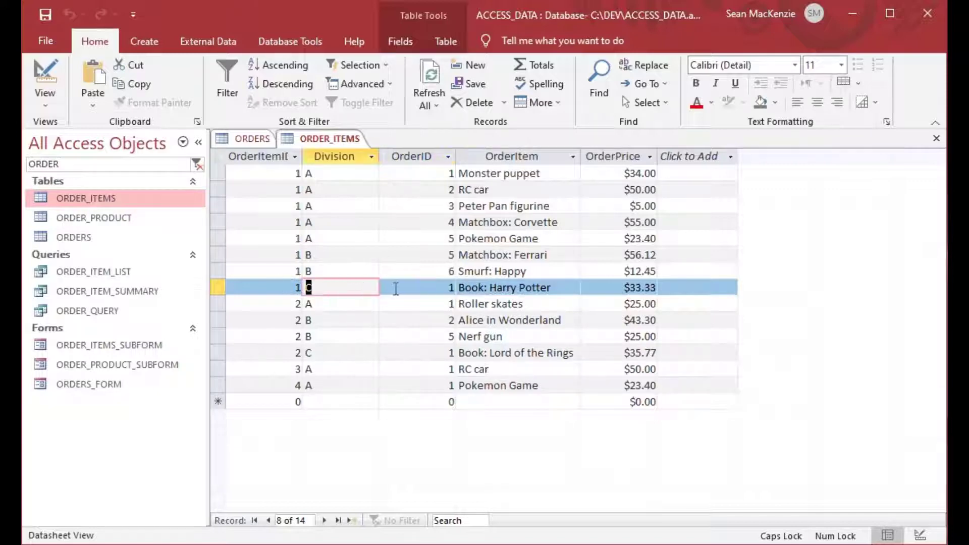
left_click(450, 287)
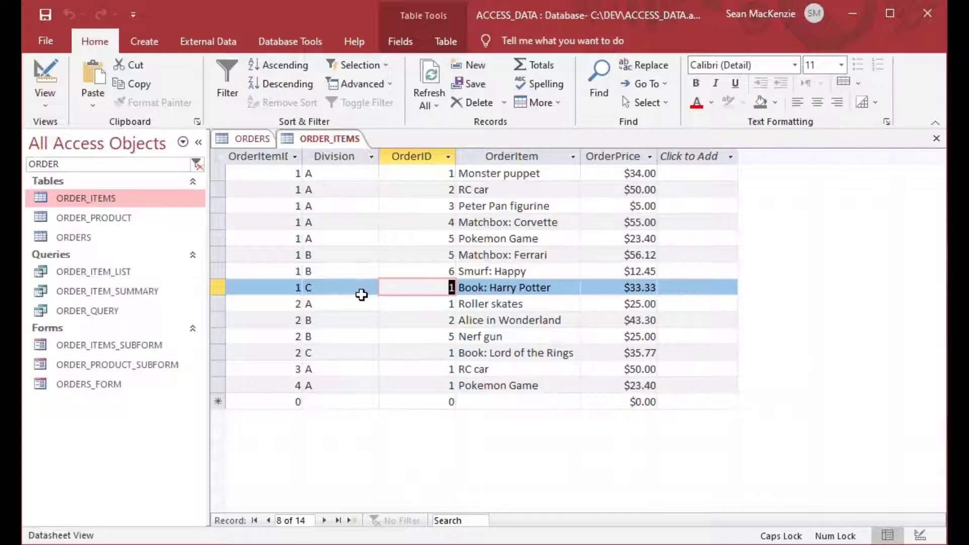
left_click(936, 139)
left_click(936, 139)
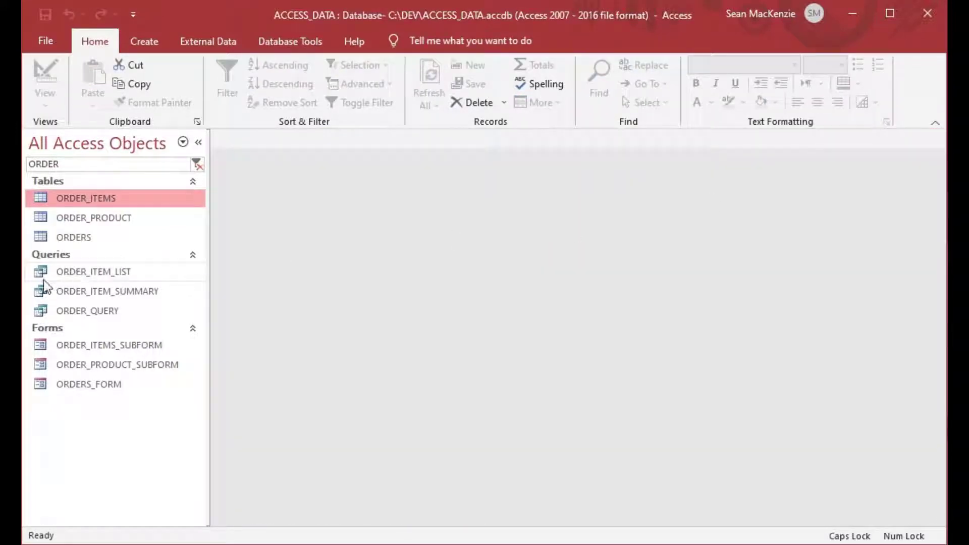
Step: Inspect ORDER_QUERY's ORDERS–ORDER_ITEMS OrderID join in Design View, then run it
right_click(43, 313)
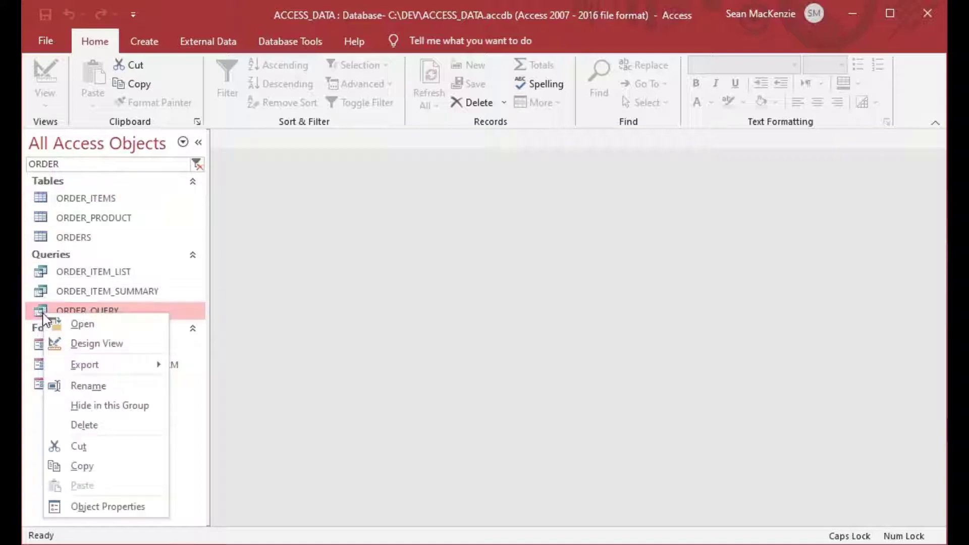
left_click(80, 343)
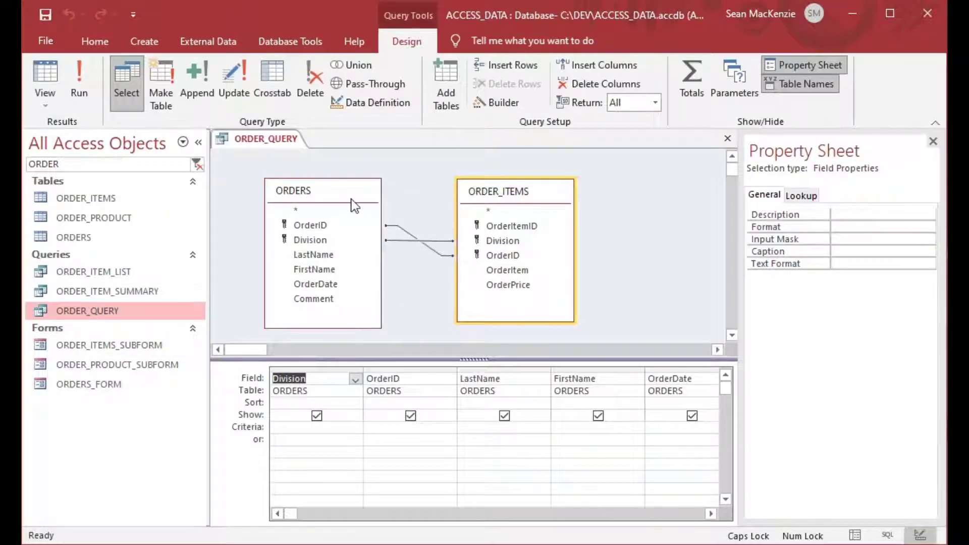
left_click(331, 197)
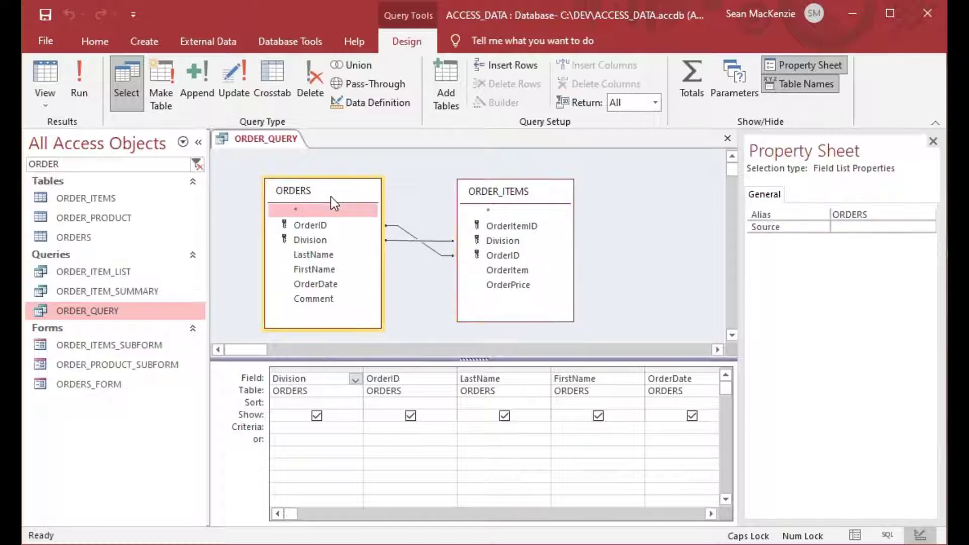
left_click(510, 196)
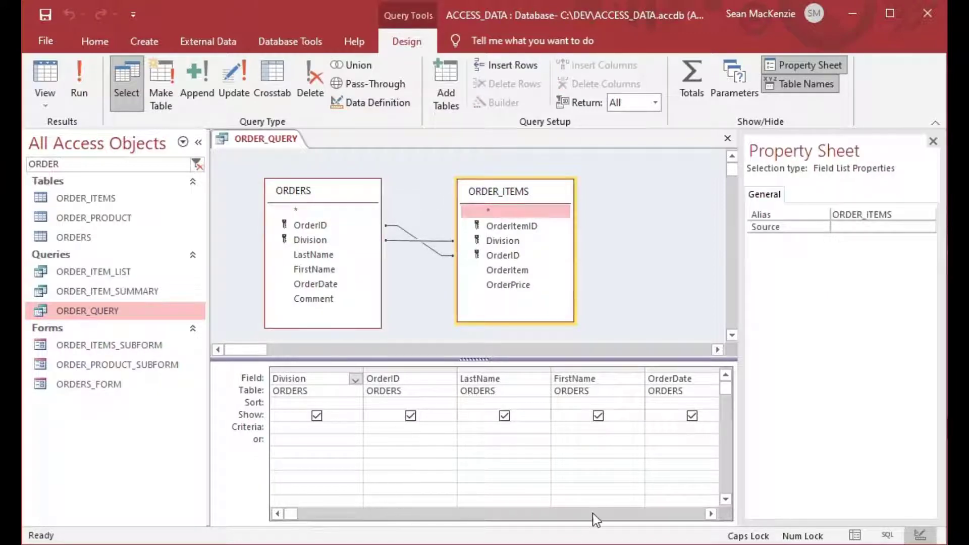
left_click(433, 240)
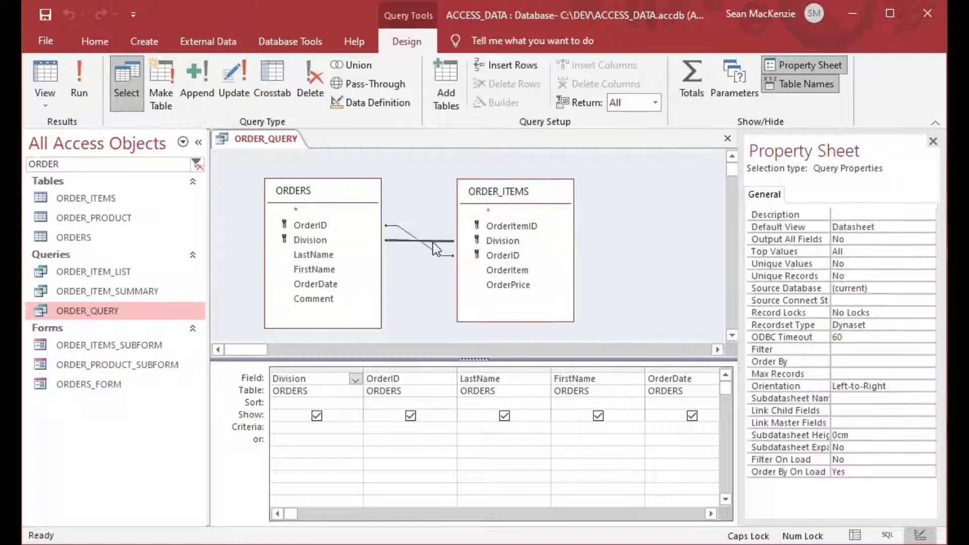
left_click(439, 253)
left_click(363, 514)
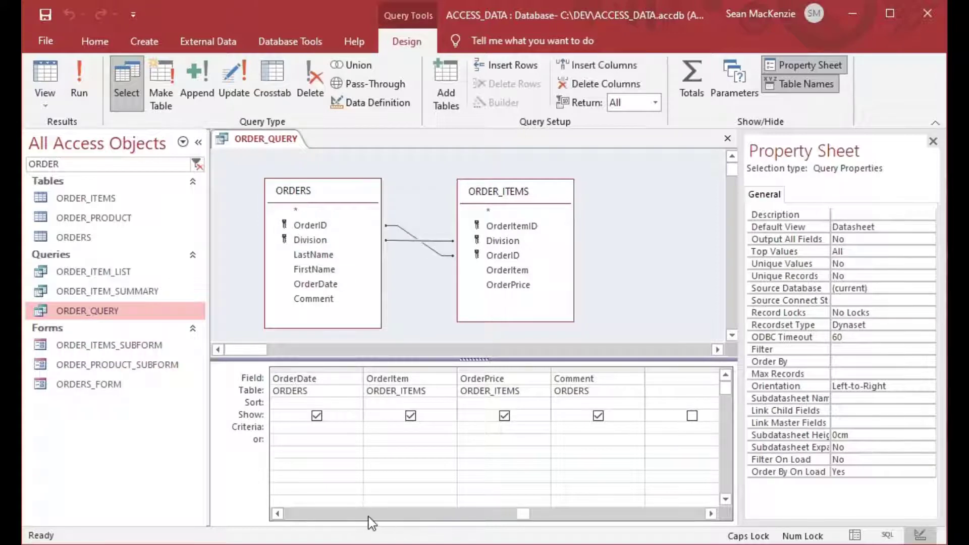
left_click(369, 514)
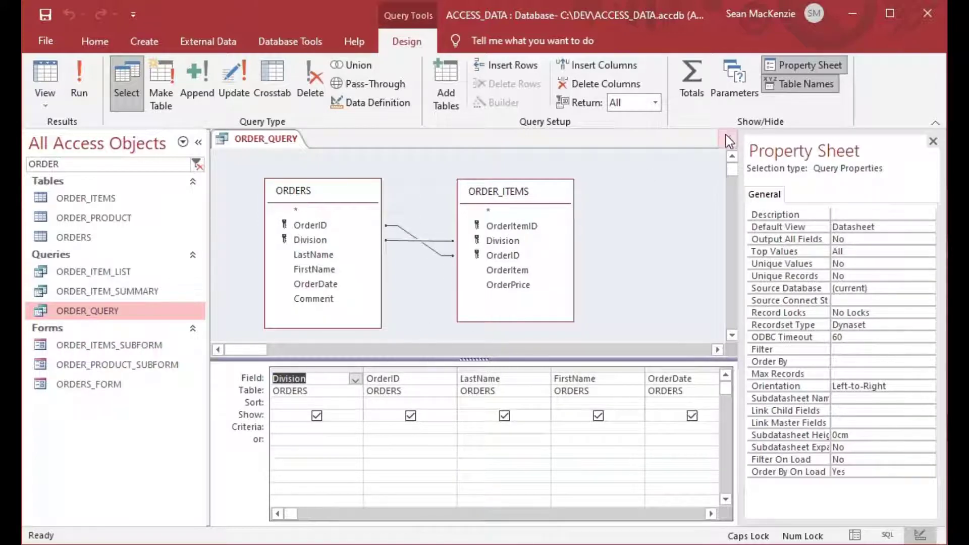
left_click(48, 65)
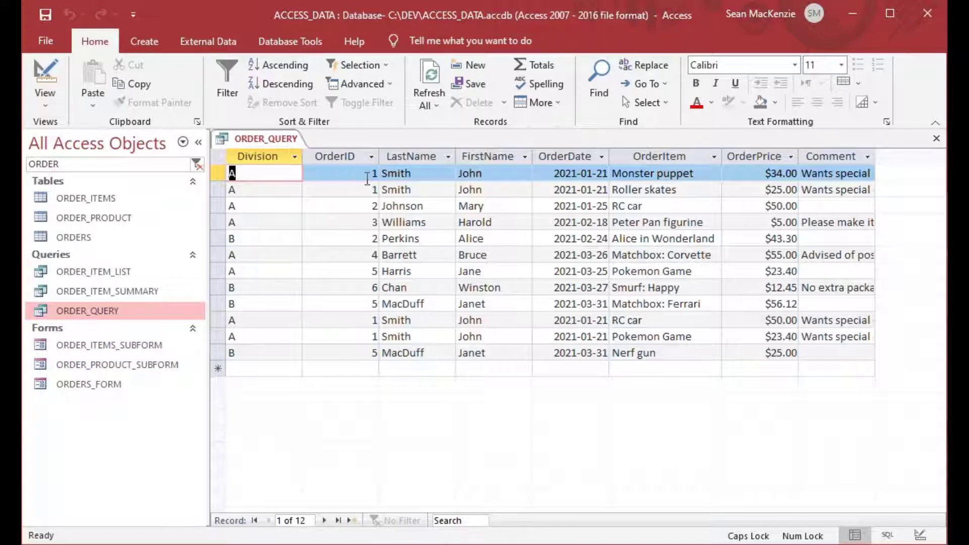
Step: Step through the fields of the first two ORDER_QUERY result rows
key("Tab")
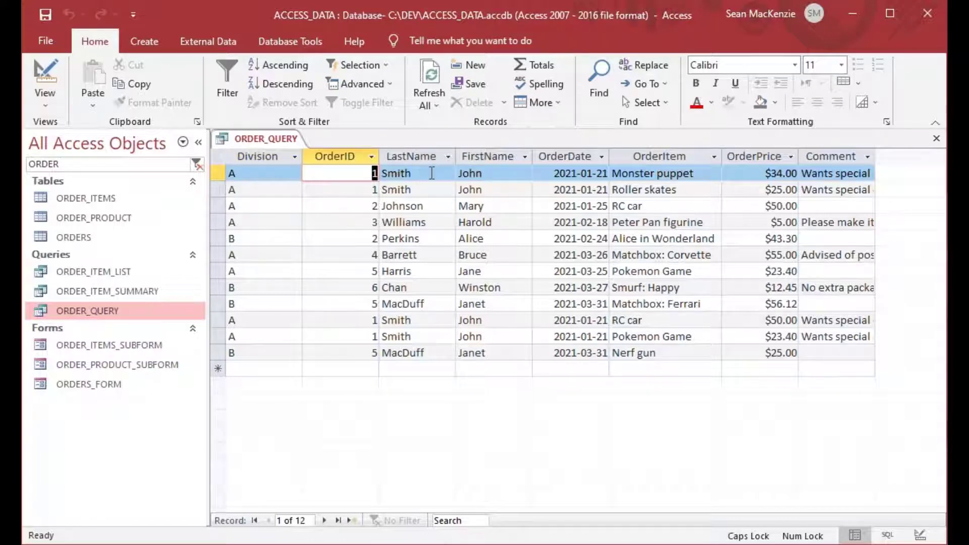
key("Tab")
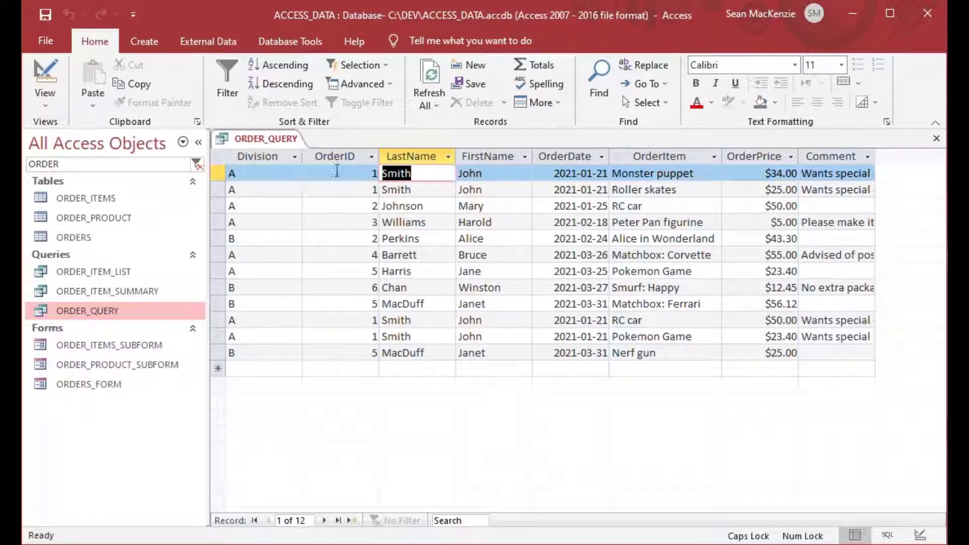
key("Tab")
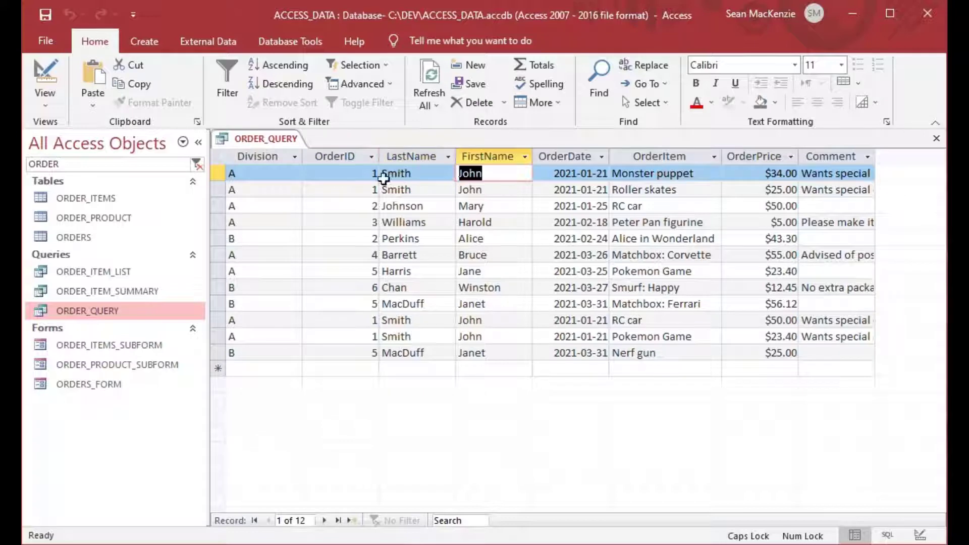
left_click(280, 189)
key("Tab")
key("shift+Right")
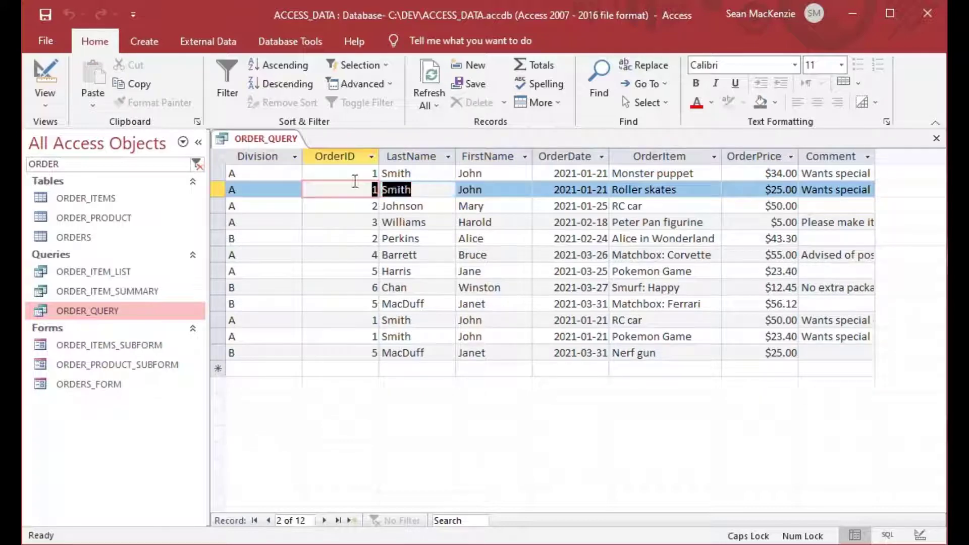
key("Tab")
key("Tab")
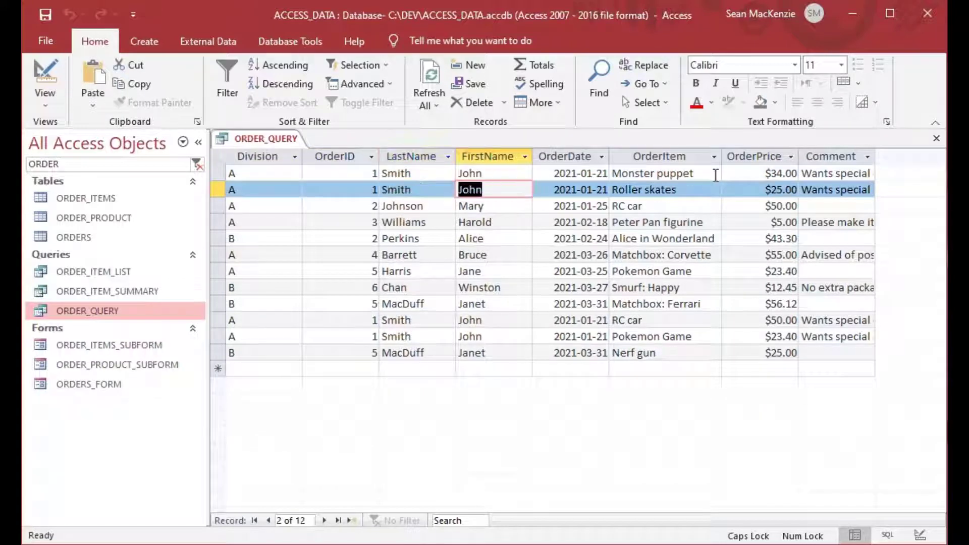
left_click_drag(716, 174, 656, 192)
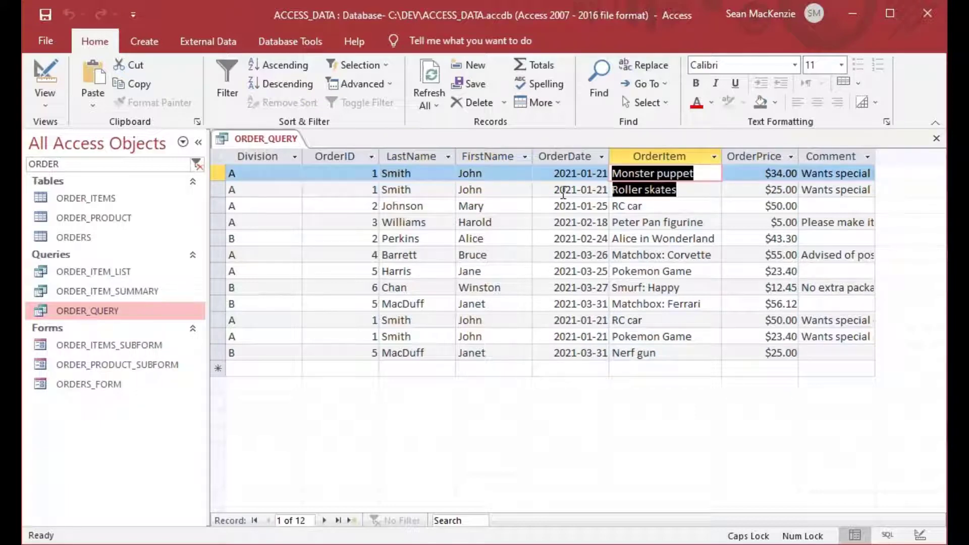
Step: Select the order 1, Johnson RC car, Williams, Smith RC car and Pokemon Game records
left_click(563, 191)
left_click(217, 175)
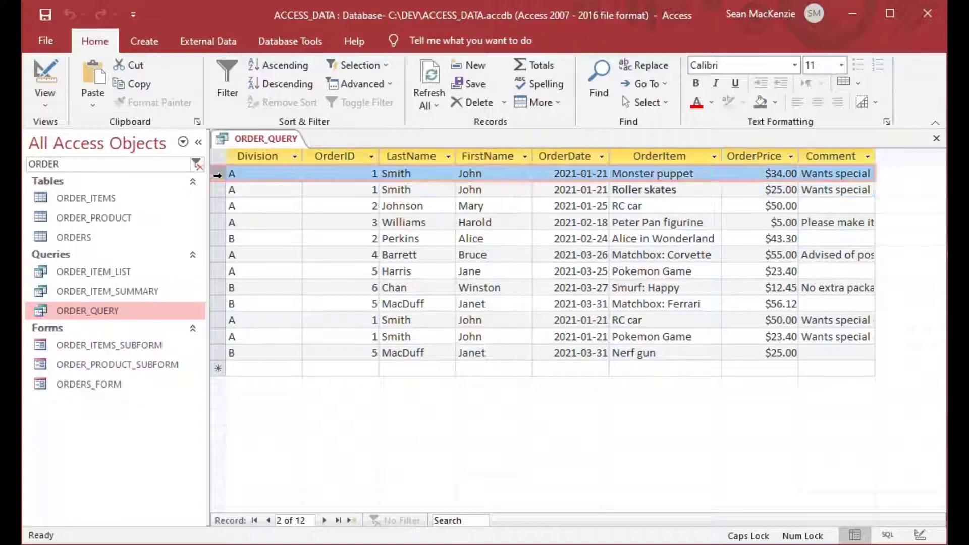
left_click_drag(217, 175, 216, 192)
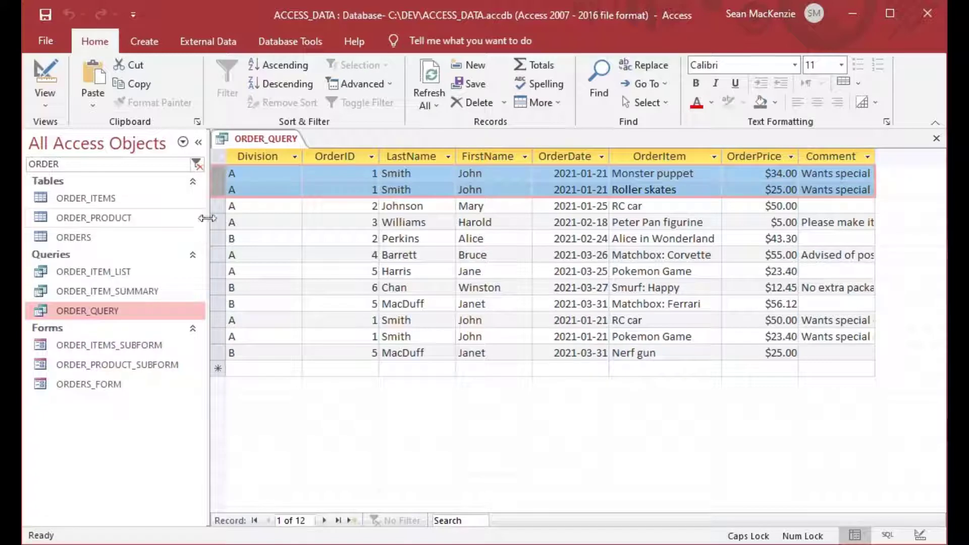
left_click(217, 206)
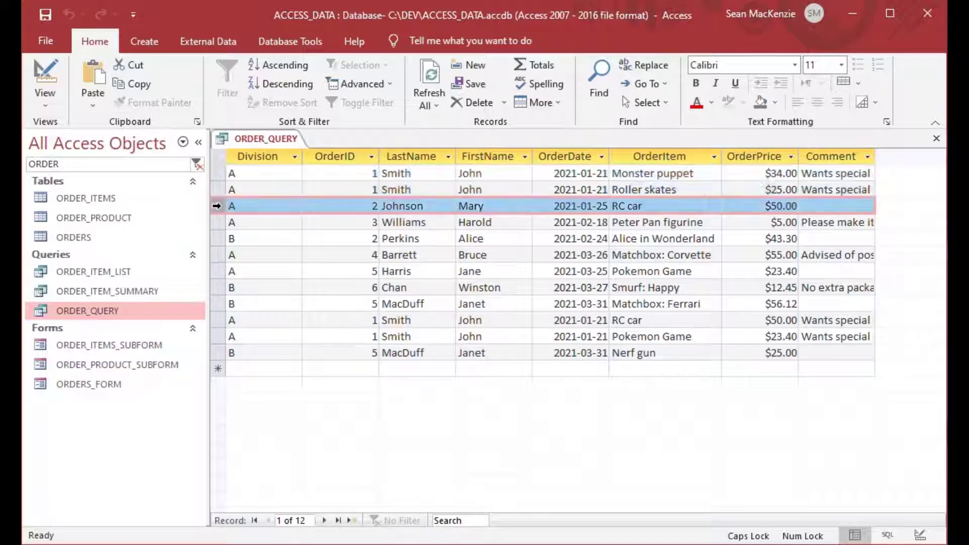
left_click(218, 223)
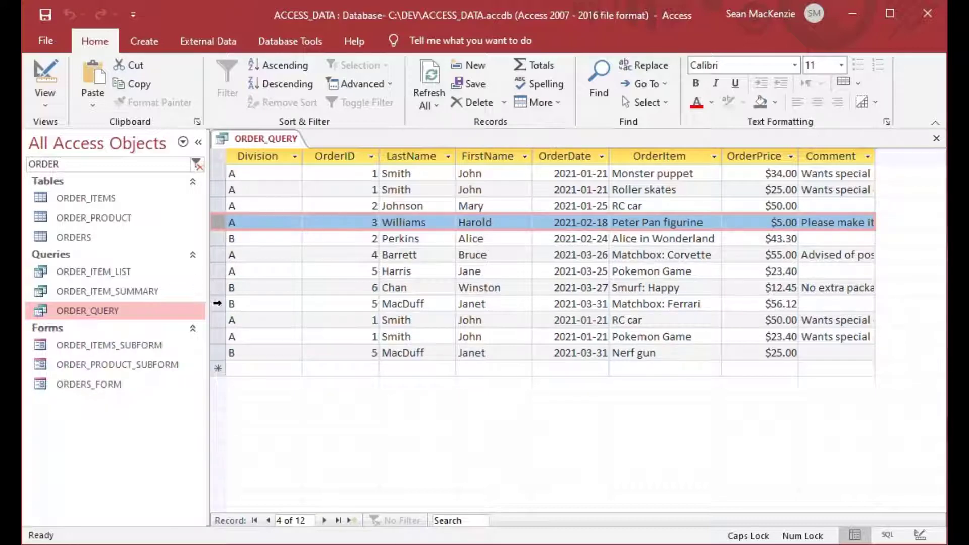
left_click(218, 322)
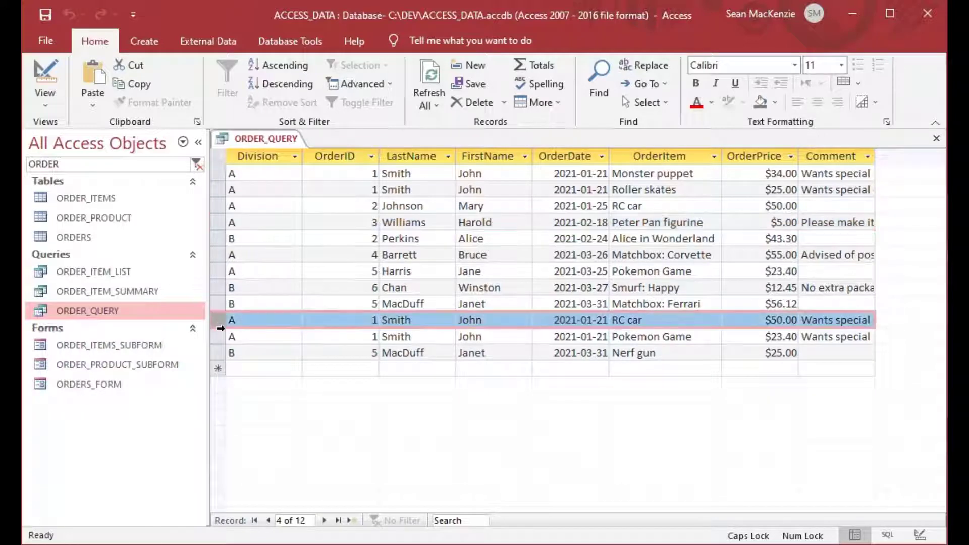
left_click_drag(220, 328, 224, 339)
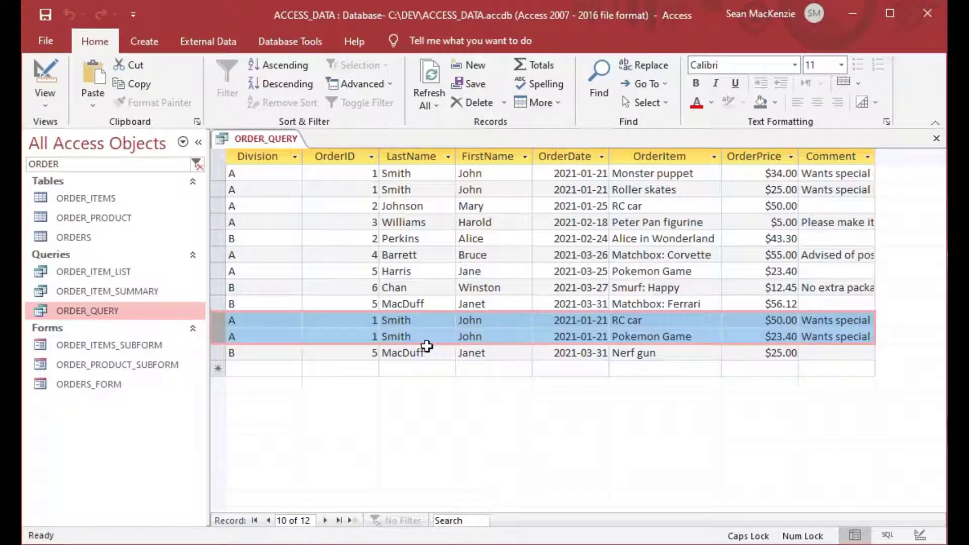
Step: Highlight the RC car and Pokemon Game item texts, then close the ORDER_QUERY datasheet
left_click(659, 321)
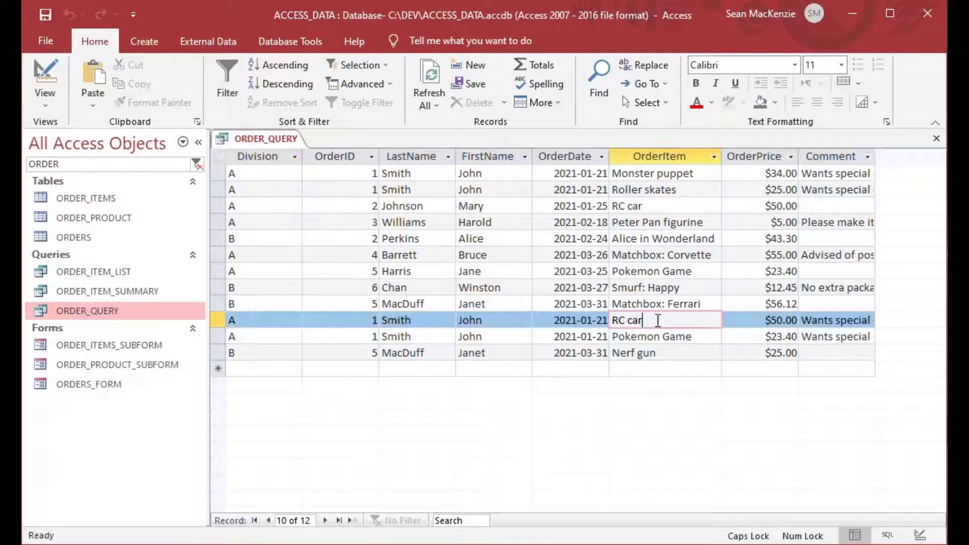
key("F2")
left_click_drag(695, 334, 591, 335)
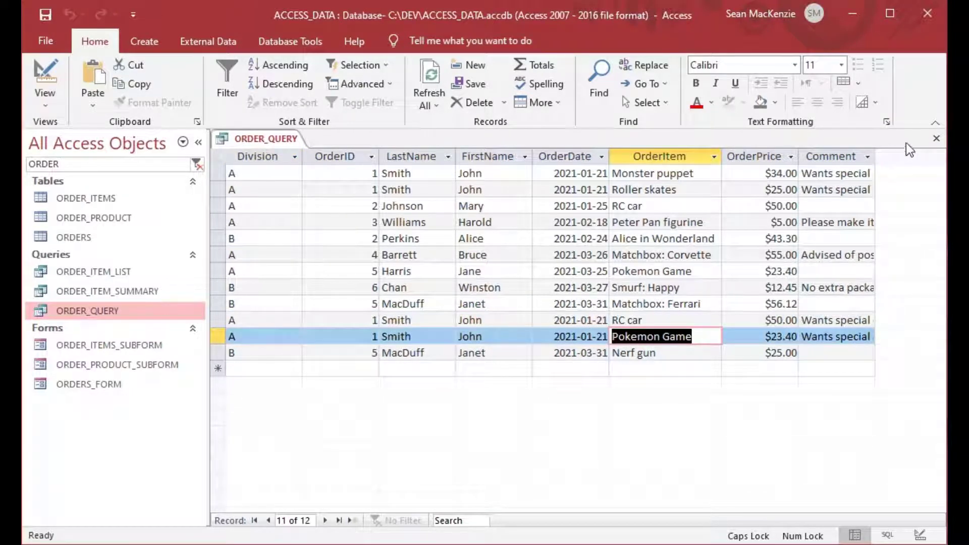
left_click(932, 141)
left_click(144, 42)
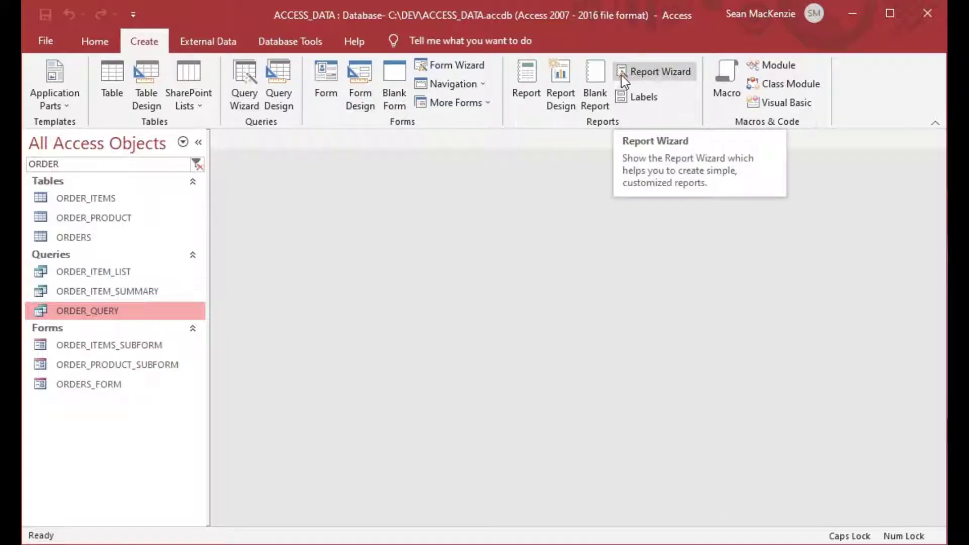
Step: Launch the Report Wizard for ORDER_QUERY from the Create tab
left_click(657, 72)
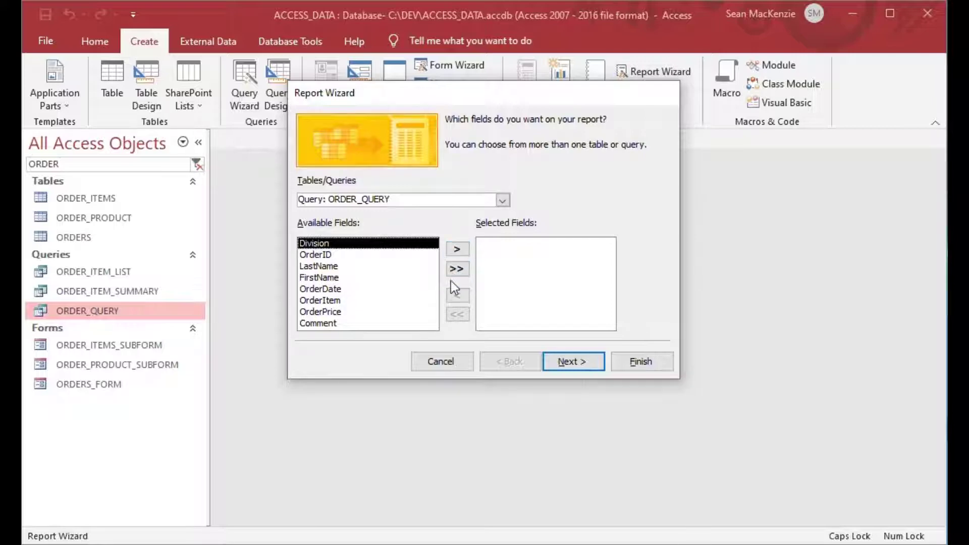
Step: Add all eight ORDER_QUERY fields to the report and continue to grouping
left_click(333, 254)
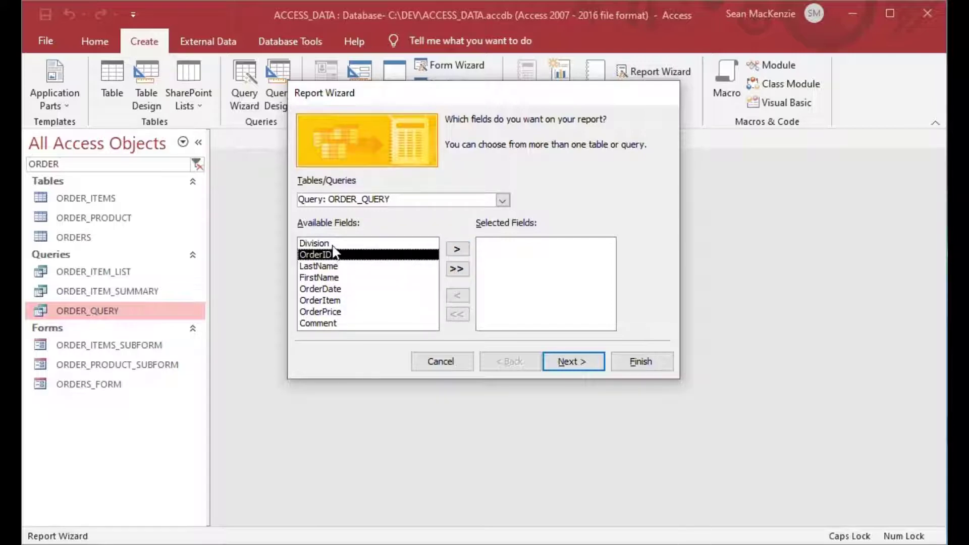
key("Up")
left_click(329, 255)
left_click(331, 270)
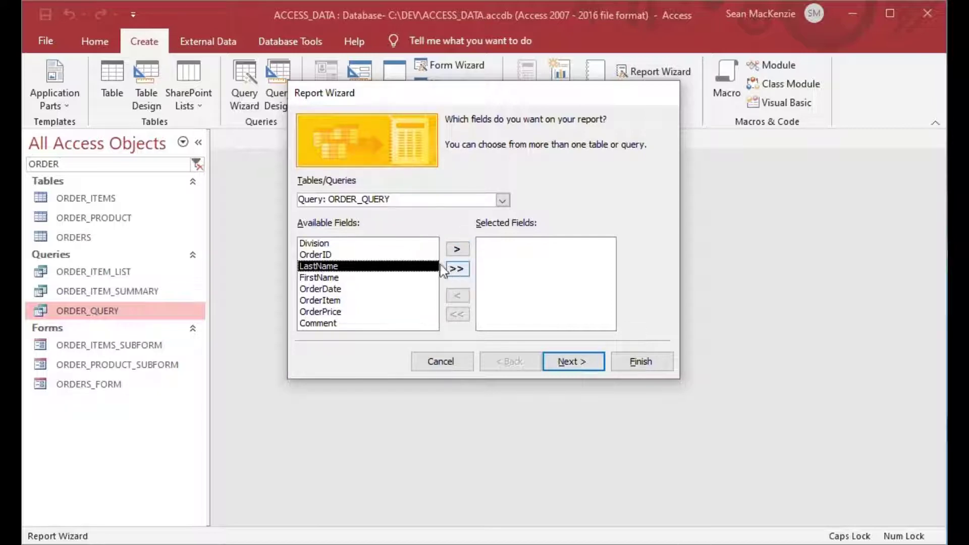
left_click(359, 243)
left_click(457, 271)
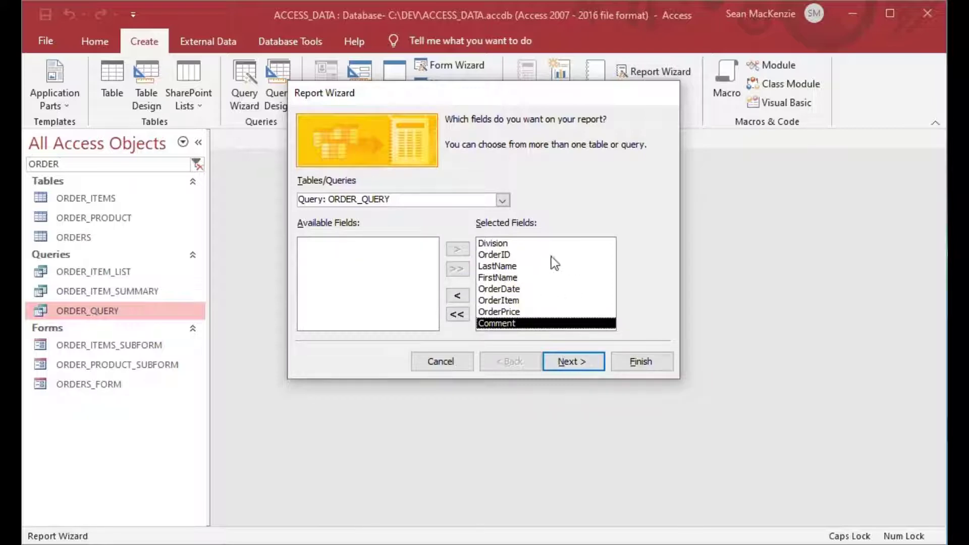
left_click(567, 362)
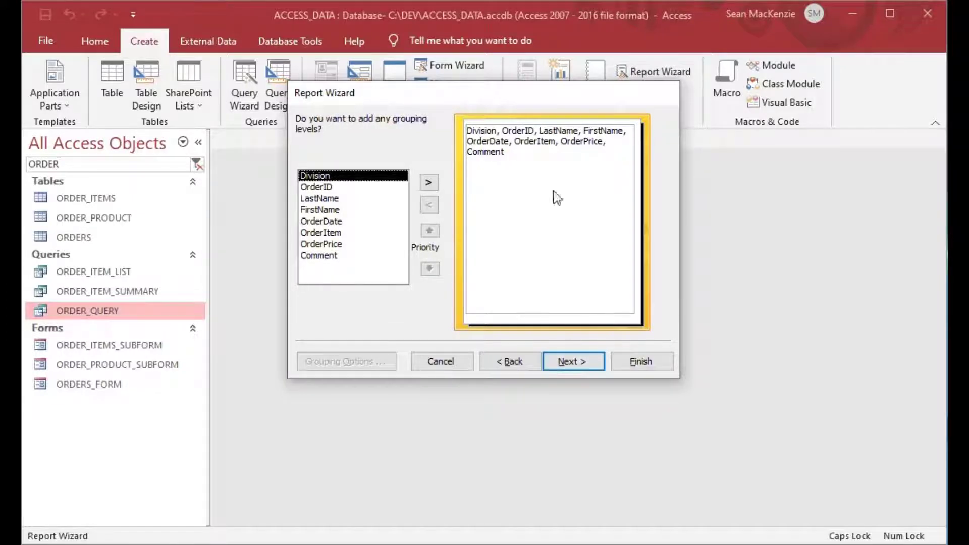
Step: Skip grouping, sort by Division then OrderID, and keep the tabular portrait layout
left_click(581, 363)
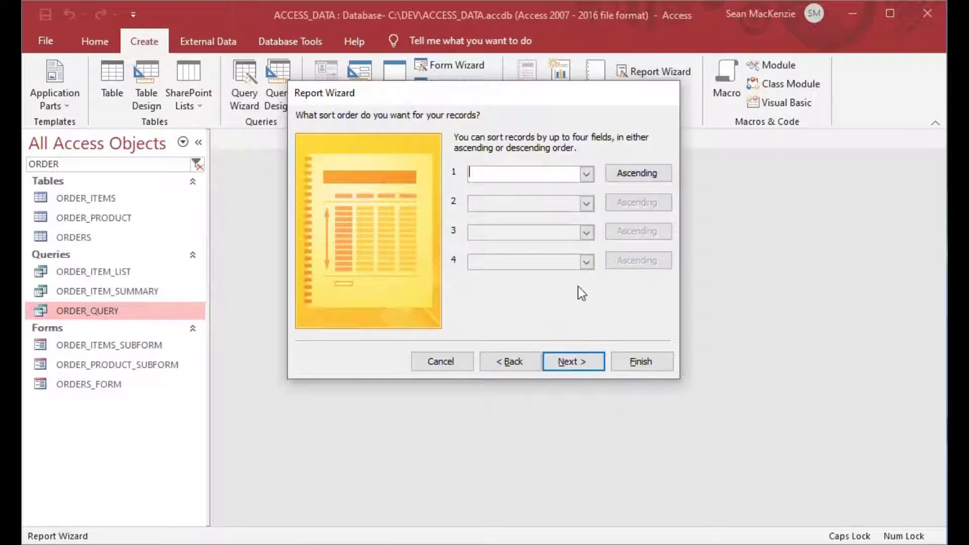
left_click(586, 173)
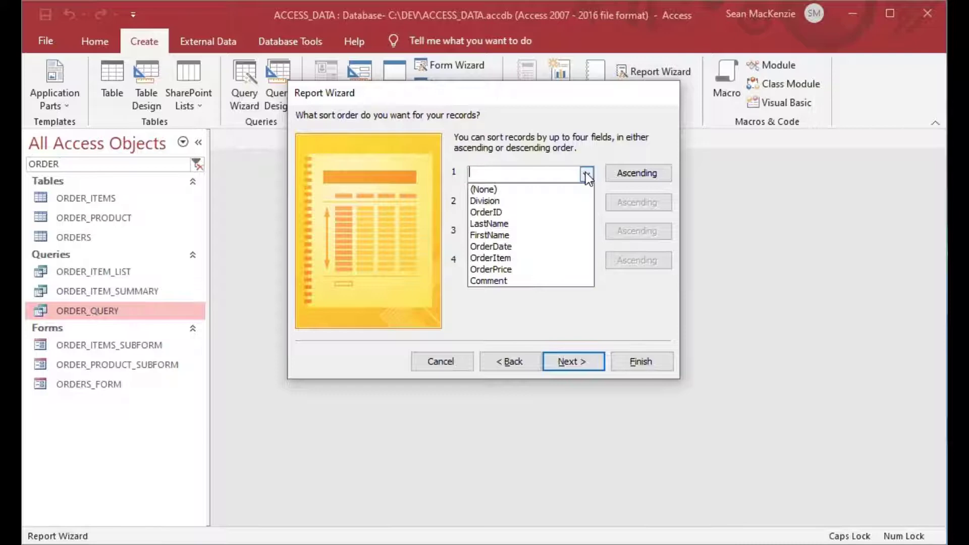
left_click(565, 201)
left_click(586, 203)
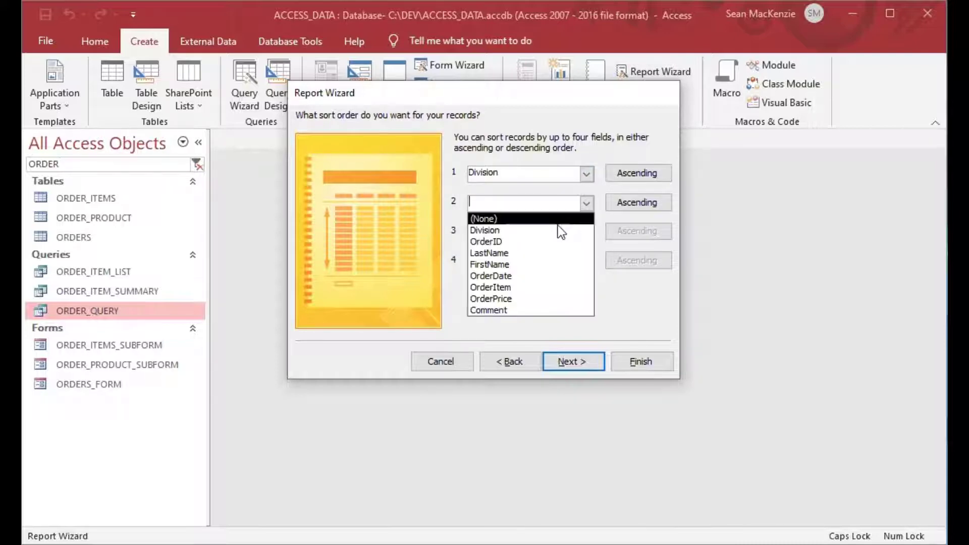
left_click(547, 242)
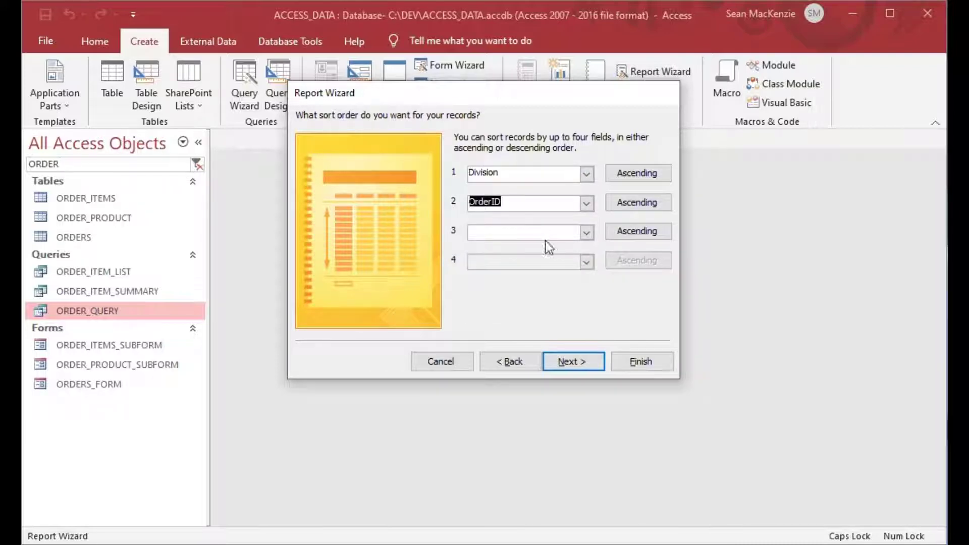
left_click(576, 362)
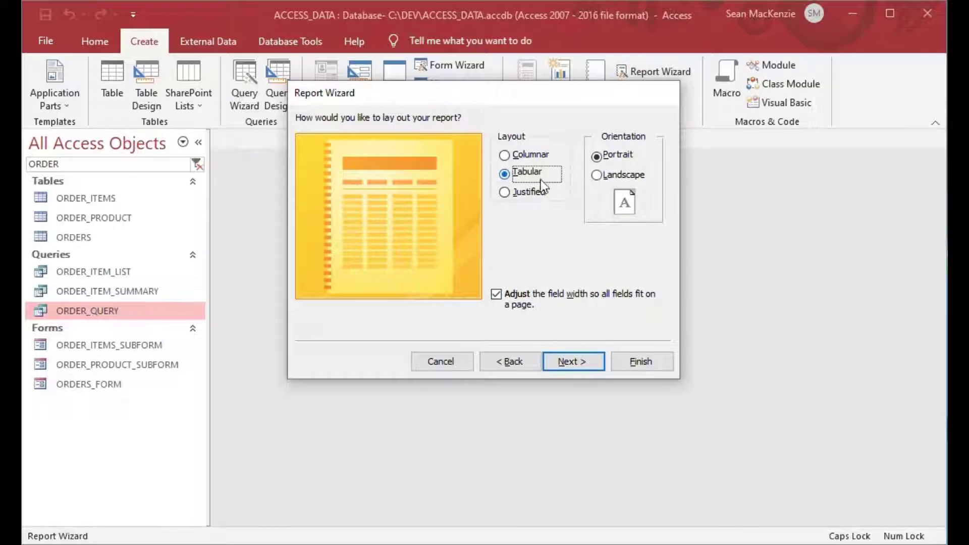
left_click(579, 357)
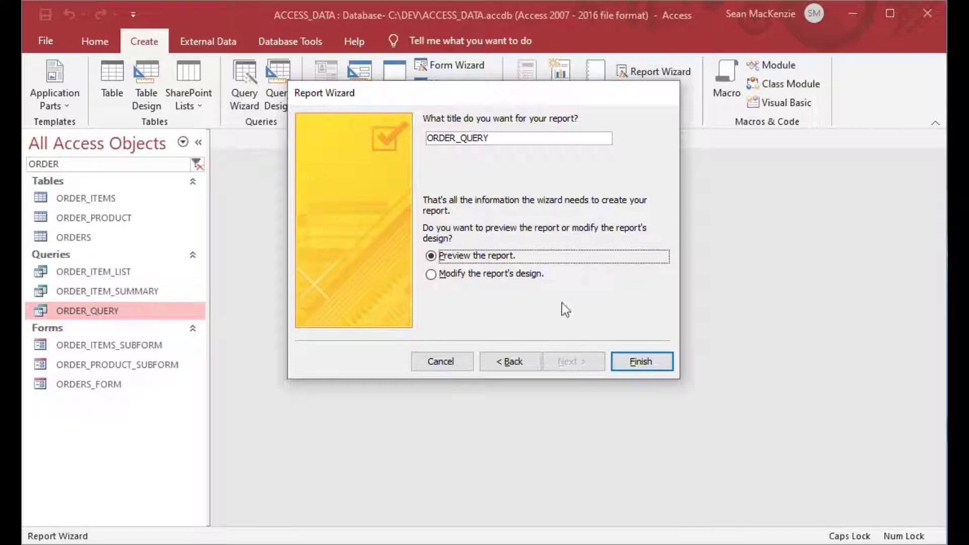
Step: Title the report ORDER_REPORT and finish the wizard with a preview
left_click(511, 141)
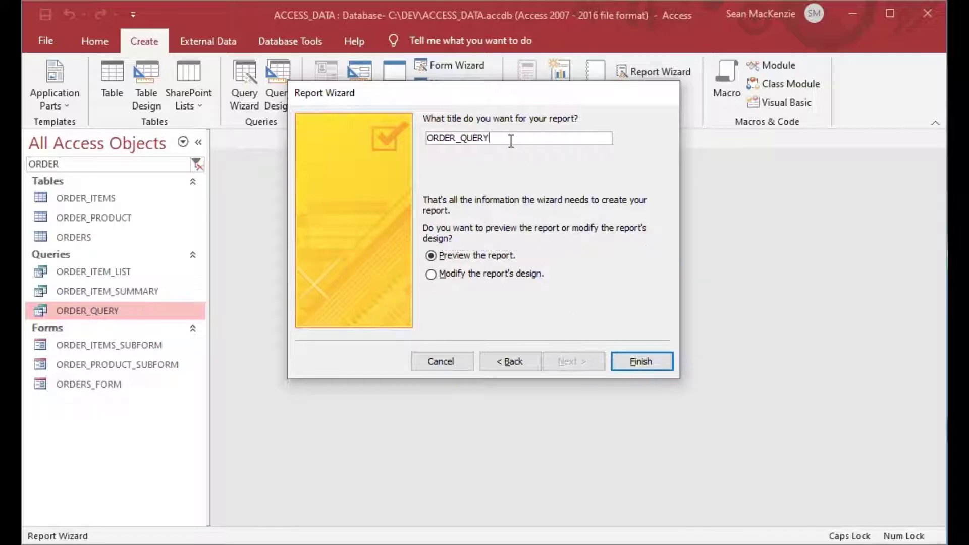
key("BackSpace")
key("BackSpace")
key("Caps_Lock")
type("rep")
key("Caps_Lock")
key("BackSpace")
type("RE")
left_click(636, 361)
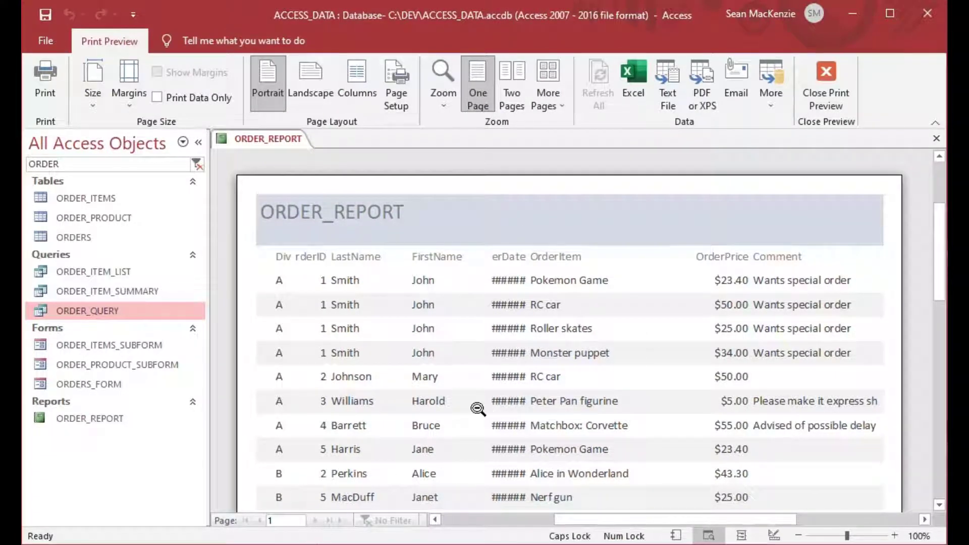
Step: Scroll through the one-page ORDER_REPORT preview listing all 12 order items
scroll(537, 368, "down", 3)
scroll(541, 370, "down", 5)
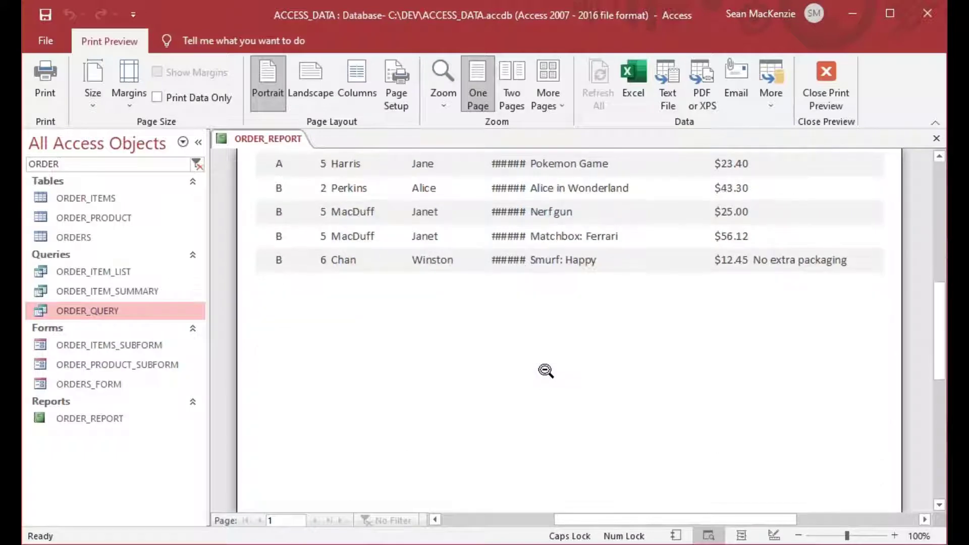
scroll(545, 369, "up", 8)
scroll(546, 369, "up", 1)
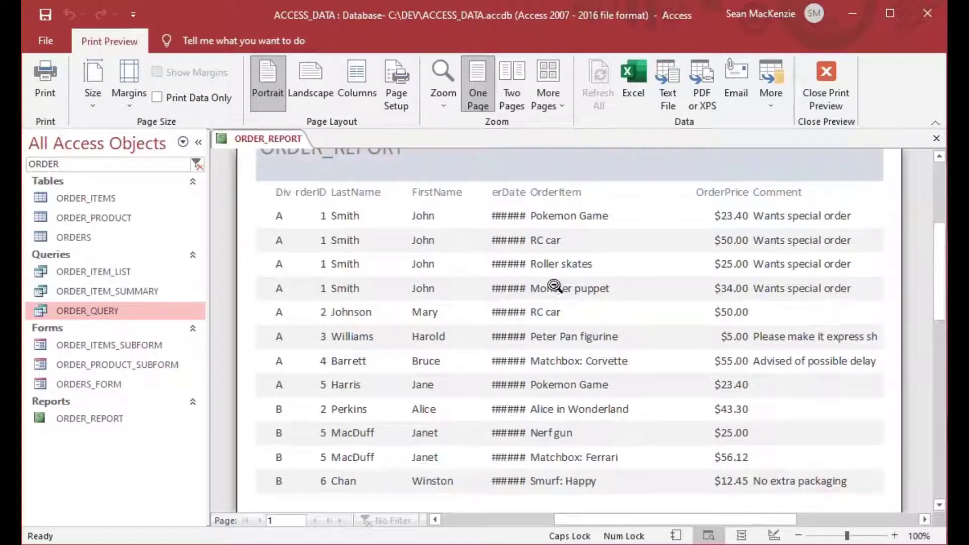
scroll(576, 274, "up", 2)
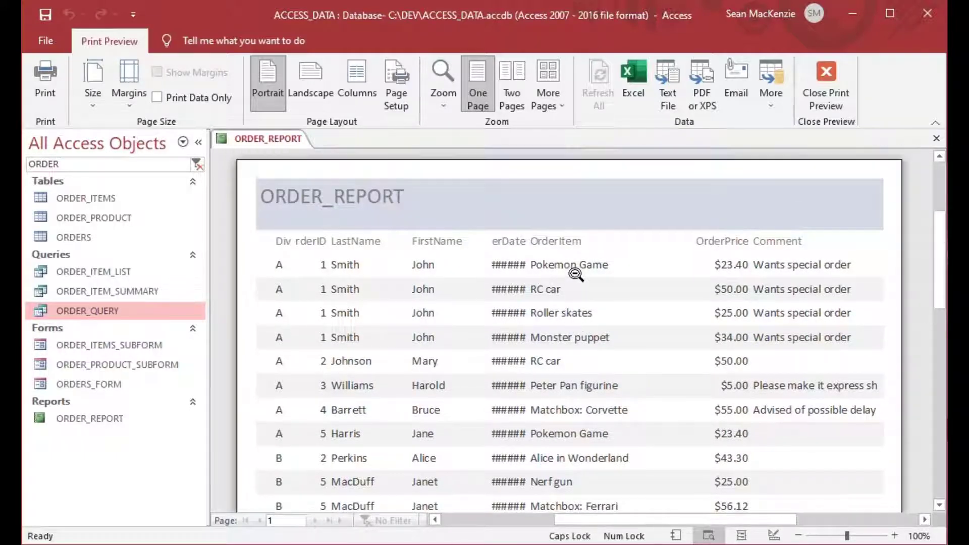
scroll(575, 274, "down", 1)
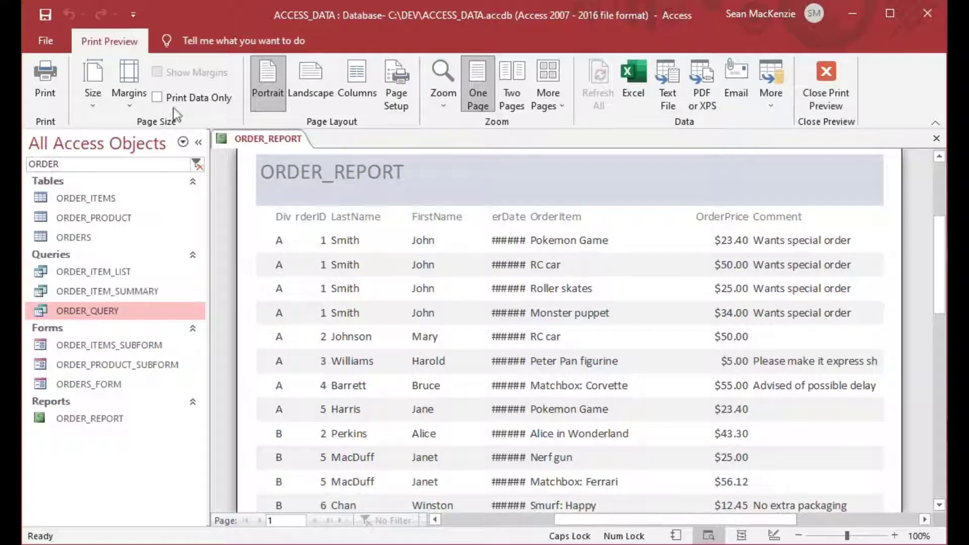
right_click(277, 138)
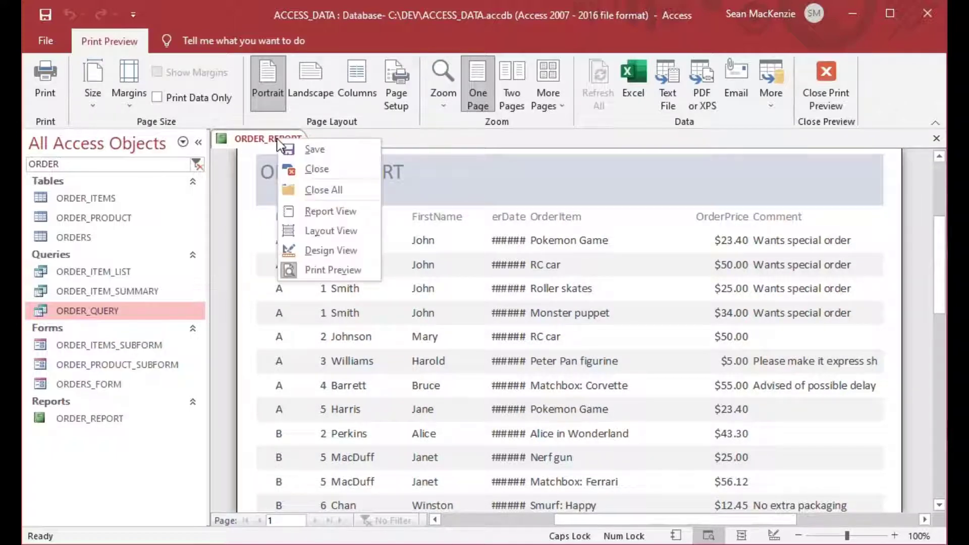
Step: In Design View, narrow the OrderItem heading and value column from the left
left_click(321, 248)
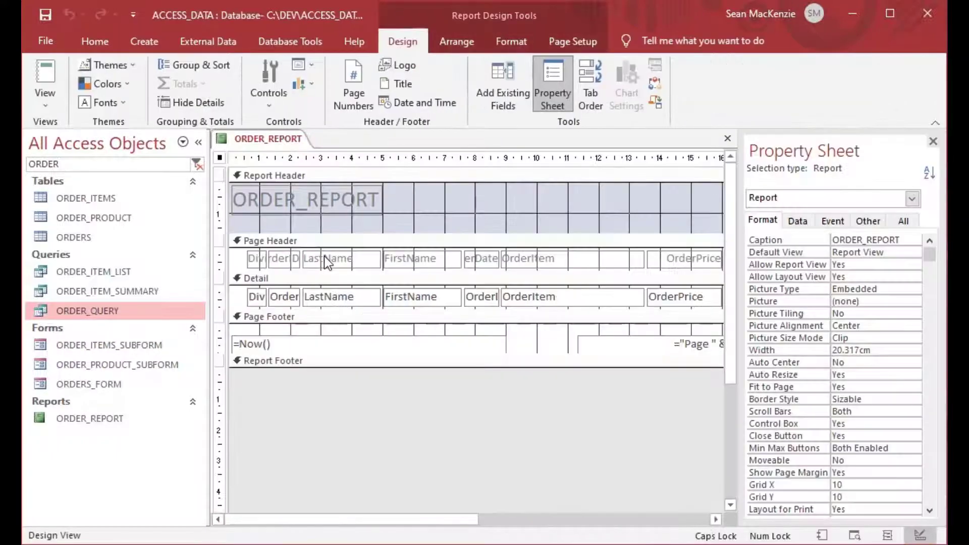
left_click(481, 295)
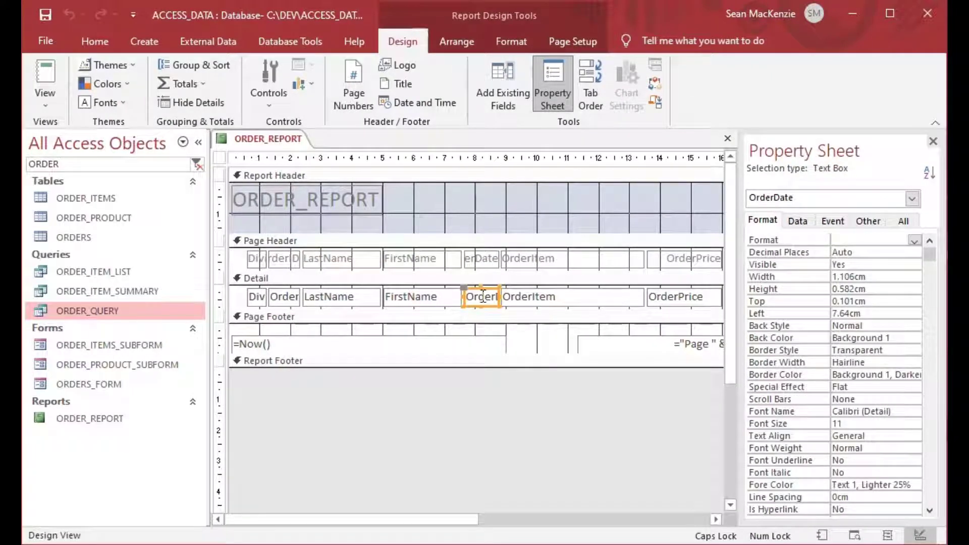
left_click(545, 298)
left_click(562, 260, "shift")
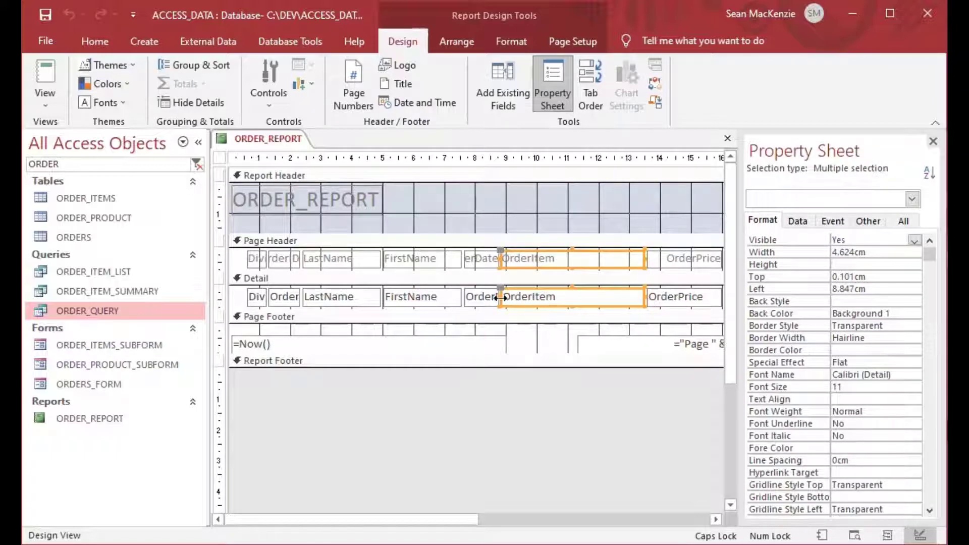
left_click_drag(500, 298, 527, 296)
Step: Center the OrderDate heading and its value box
left_click(487, 259)
left_click(484, 297, "shift")
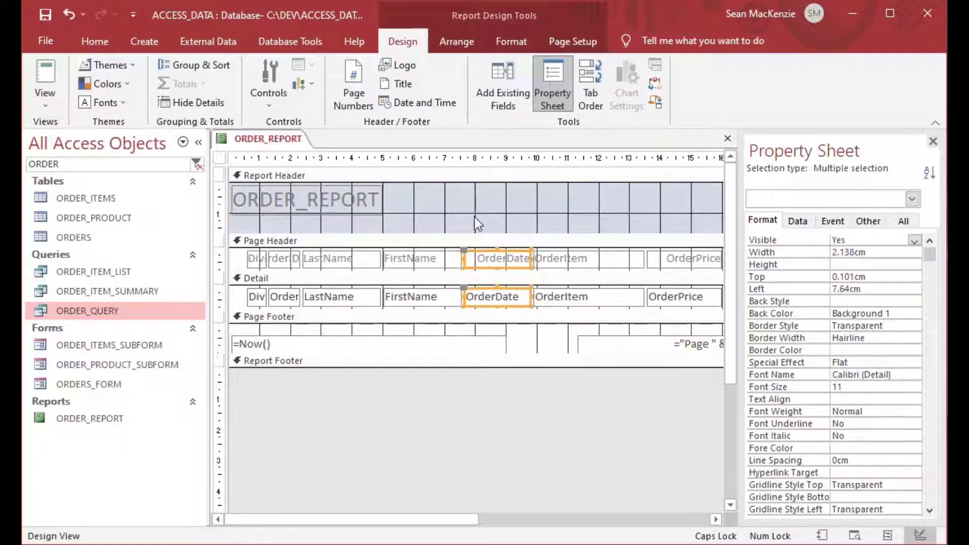
left_click(500, 44)
left_click(303, 96)
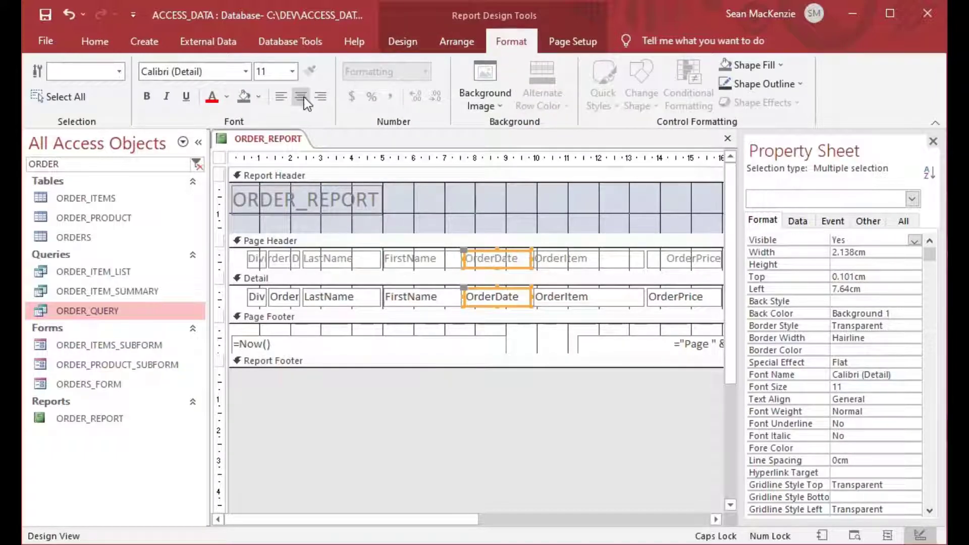
left_click(303, 97)
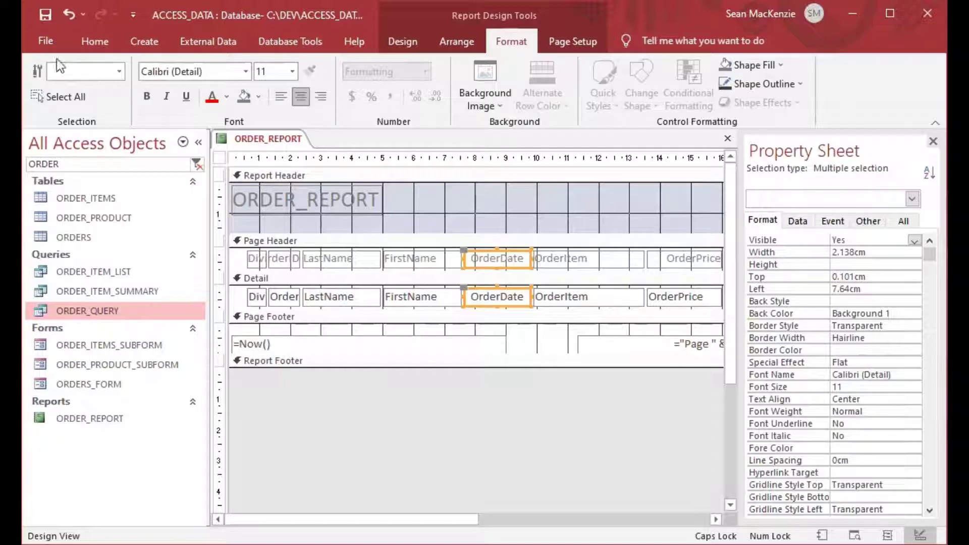
left_click(422, 210)
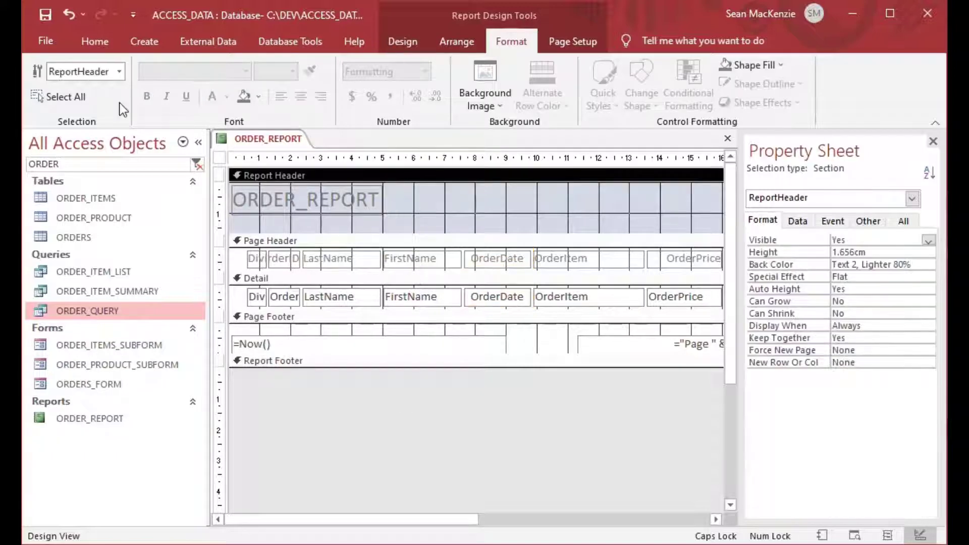
Step: Switch ORDER_REPORT to Print Preview
left_click(247, 138)
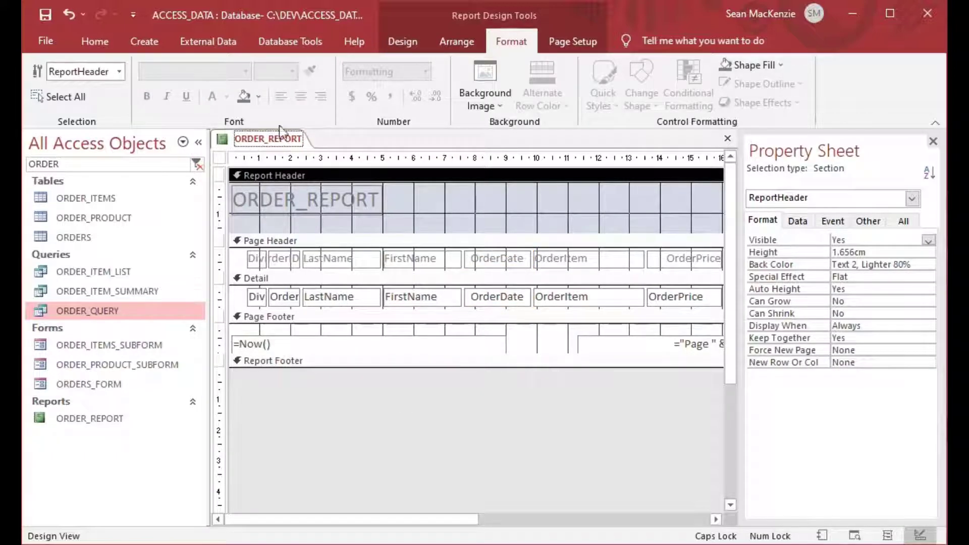
left_click(399, 44)
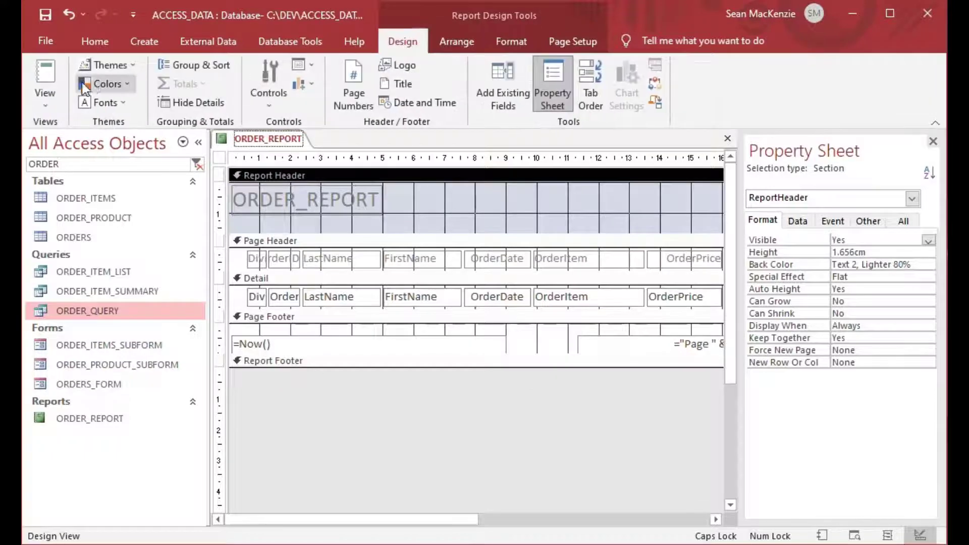
left_click(50, 99)
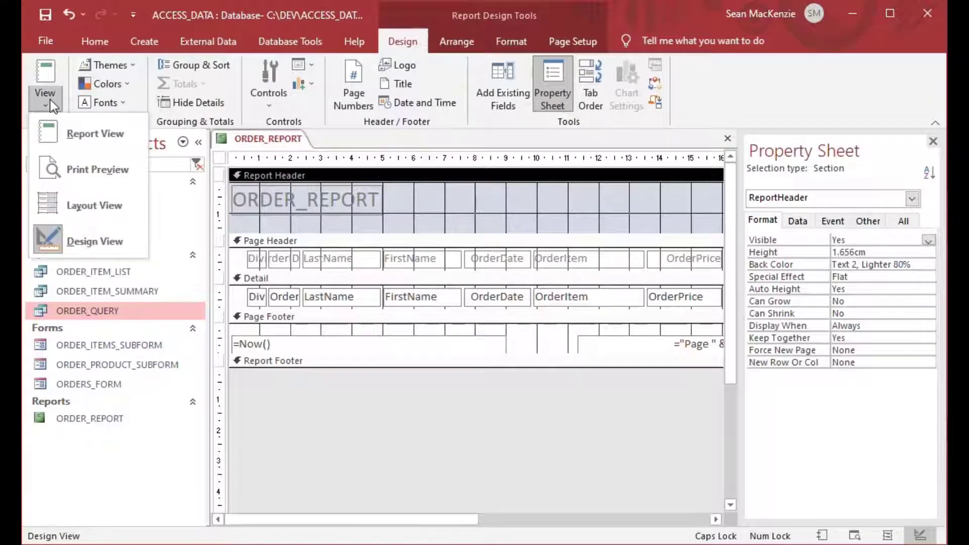
left_click(79, 170)
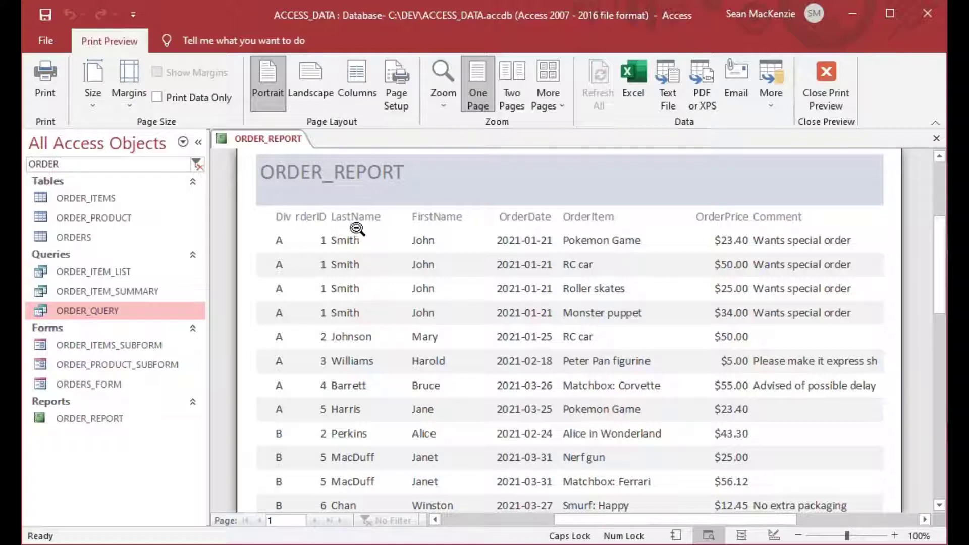
right_click(278, 142)
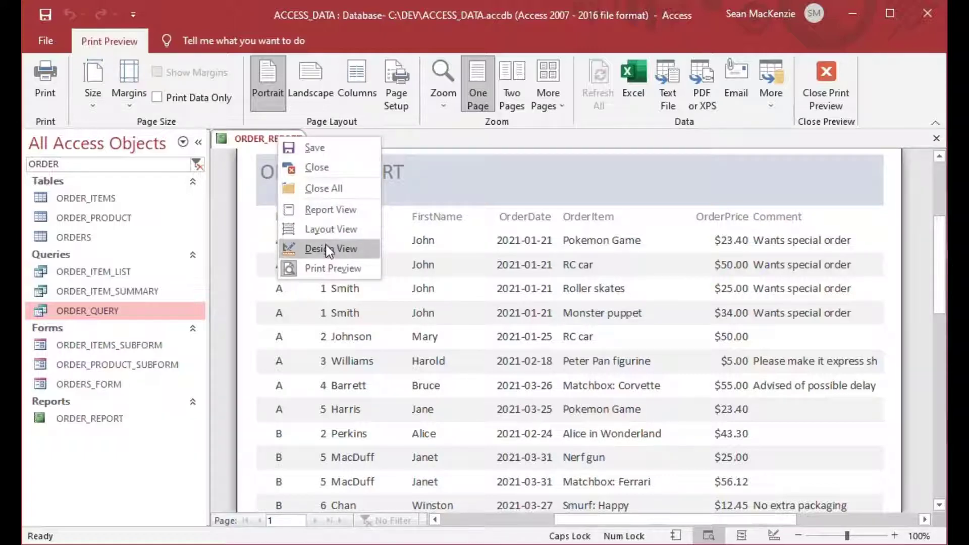
Step: In Design View, delete the Div heading, Div value box and Order value box
left_click(327, 249)
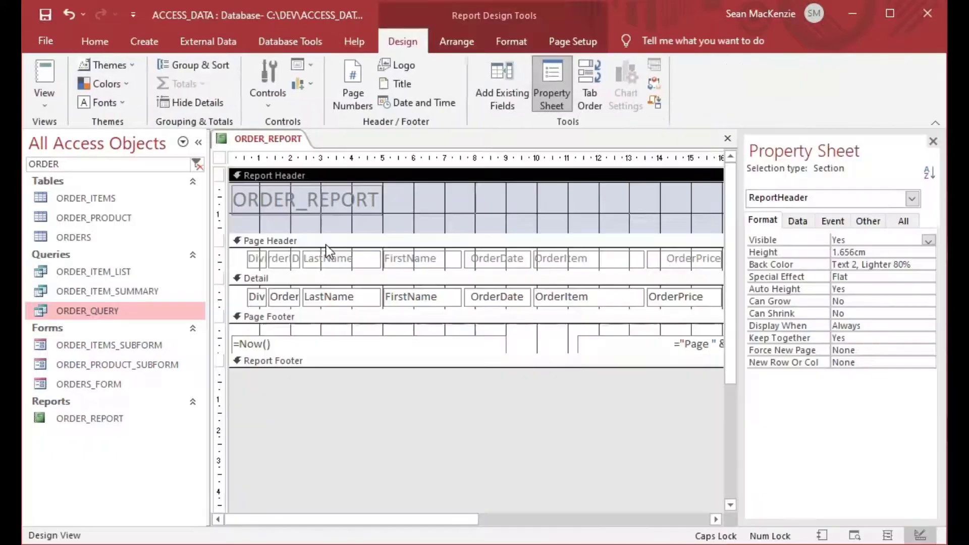
left_click(284, 296)
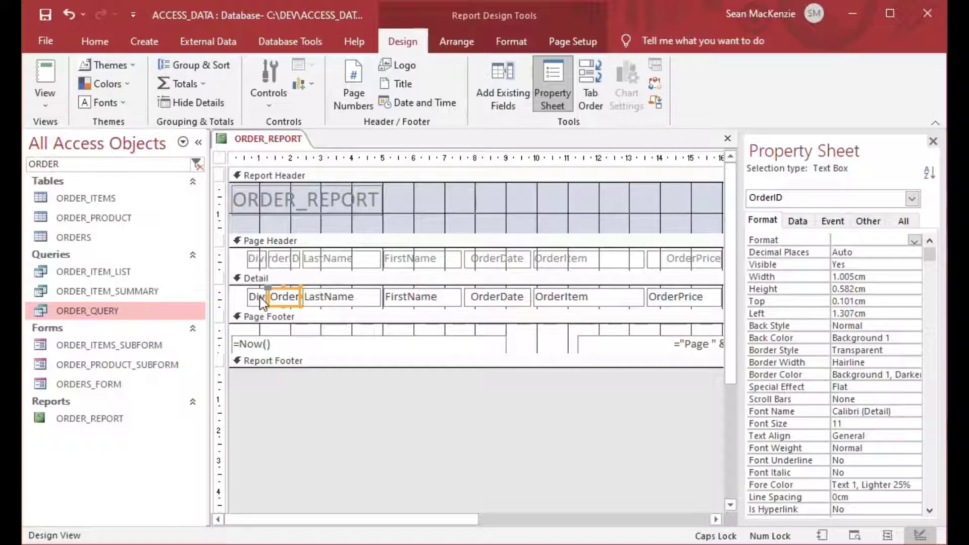
left_click(259, 299, "shift")
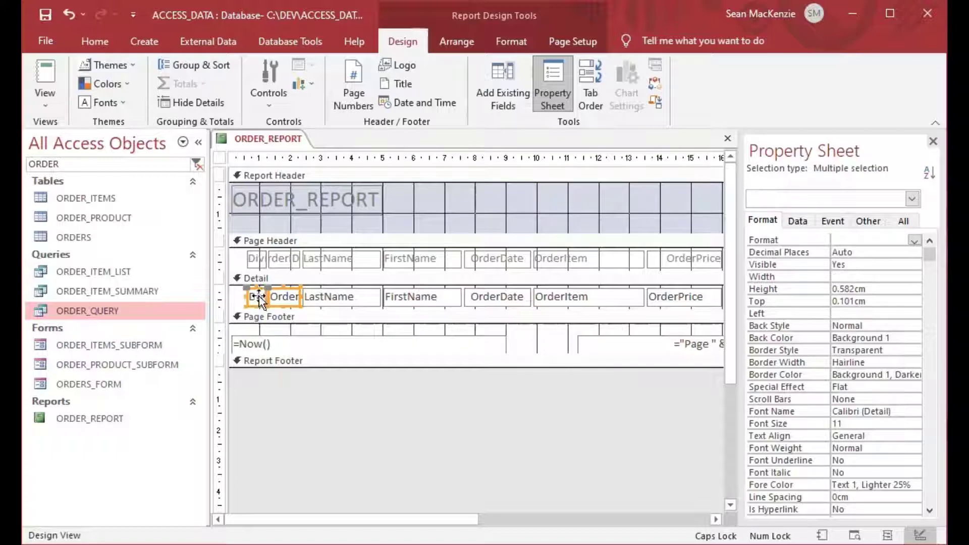
left_click(258, 261, "shift")
key("Delete")
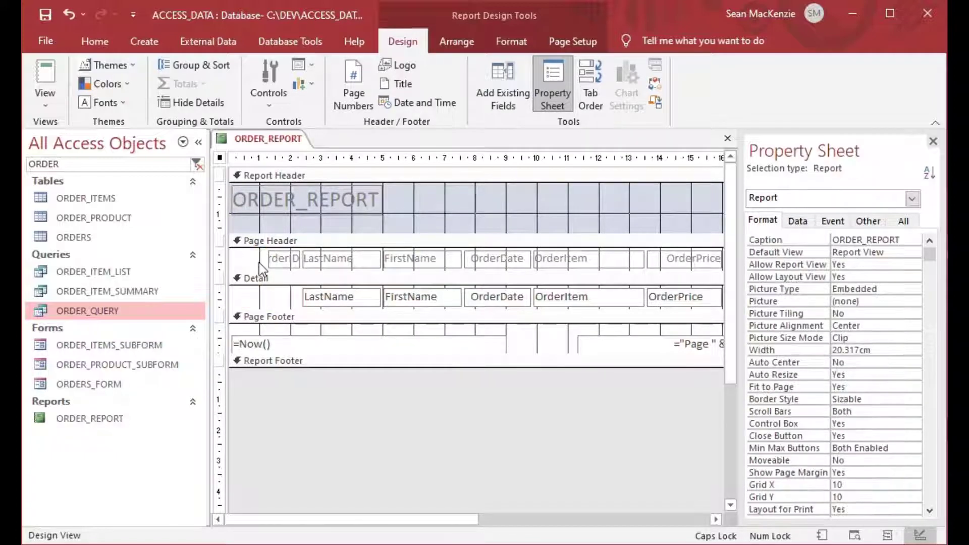
Step: Widen the OrderID heading leftward and change its caption to Order Code
left_click(272, 258)
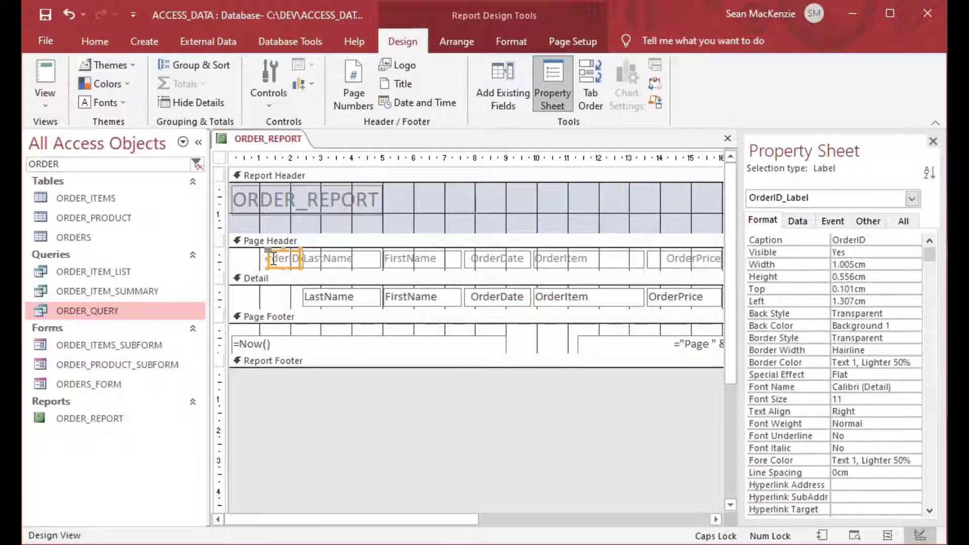
left_click_drag(262, 258, 237, 258)
left_click(280, 253)
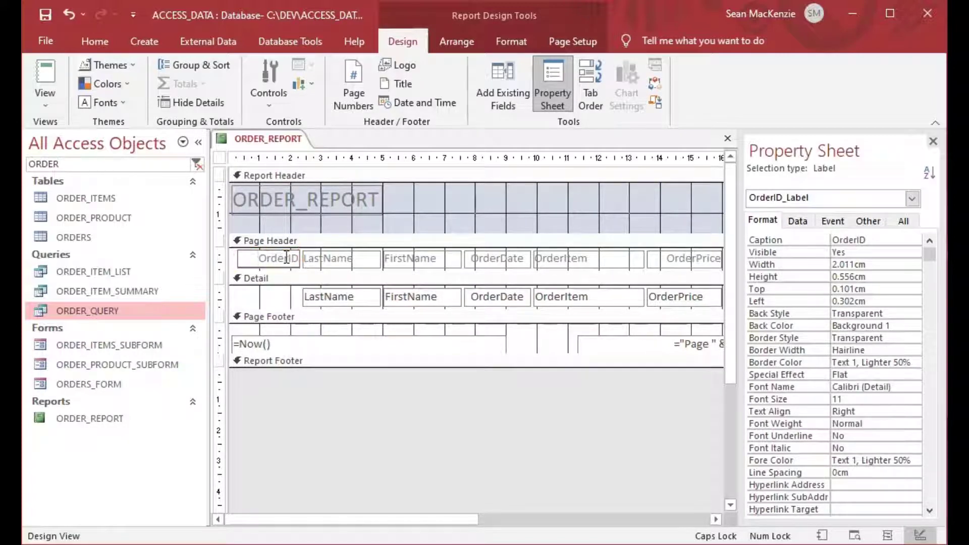
key("shift+Right")
key("Delete")
key("Return")
key("Caps_Lock")
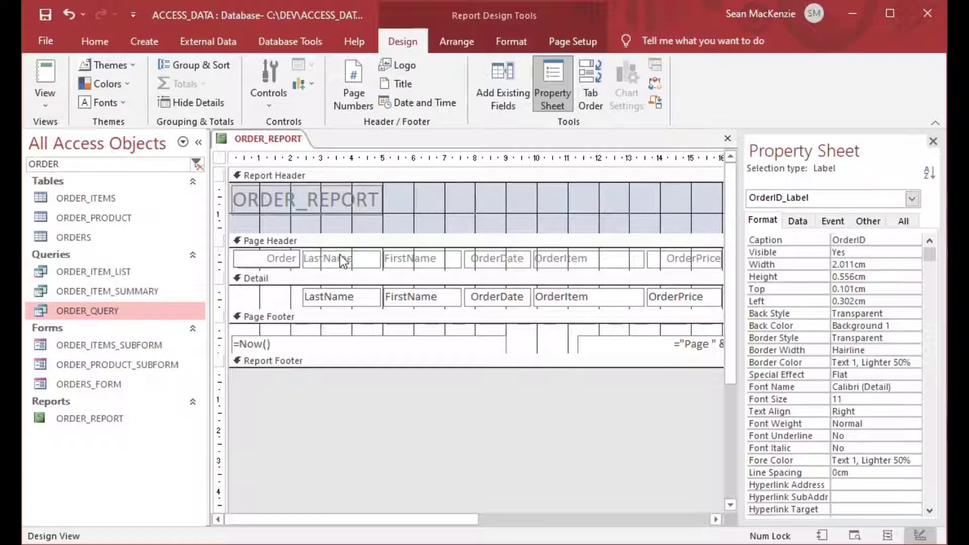
type("Code")
left_click(279, 299)
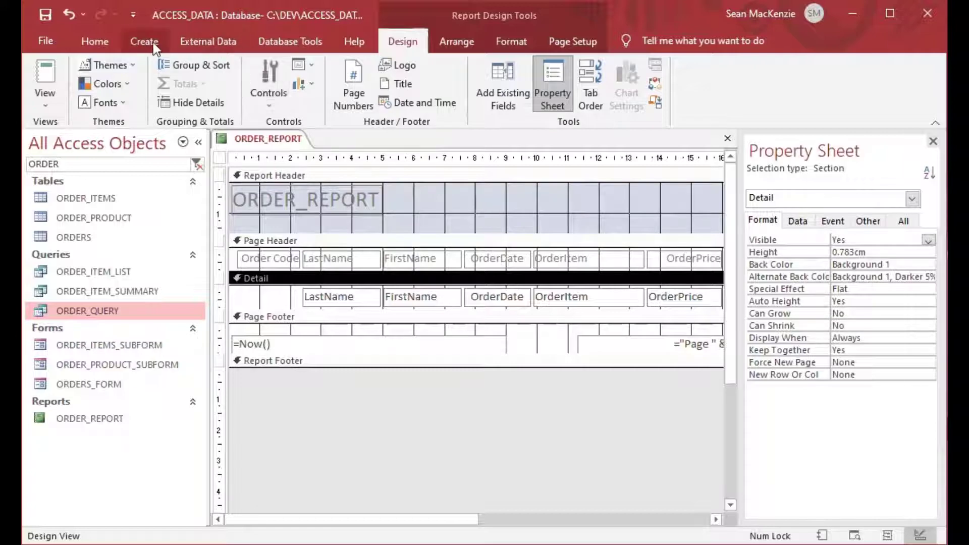
Step: Add an unbound text box to the Detail row, delete its label, and move it to the row's start
left_click(439, 42)
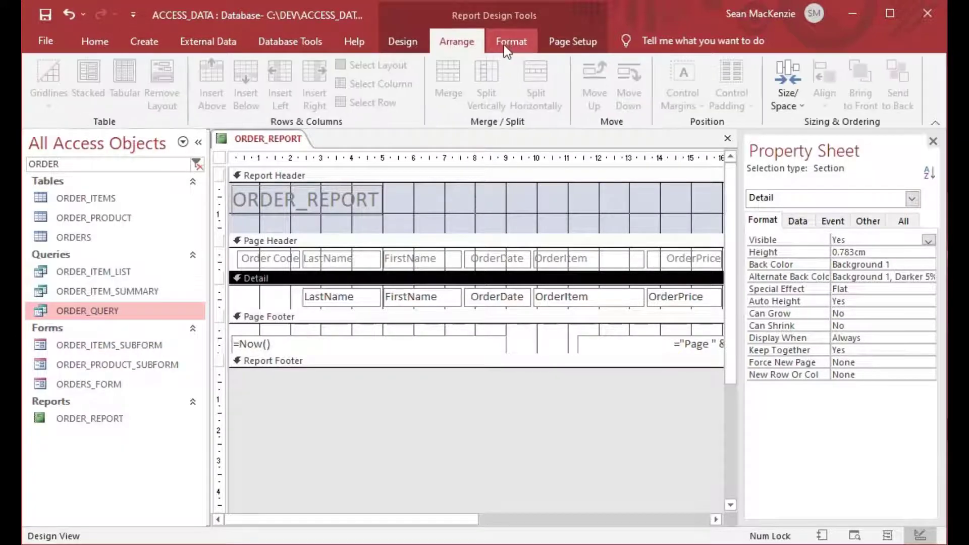
left_click(406, 45)
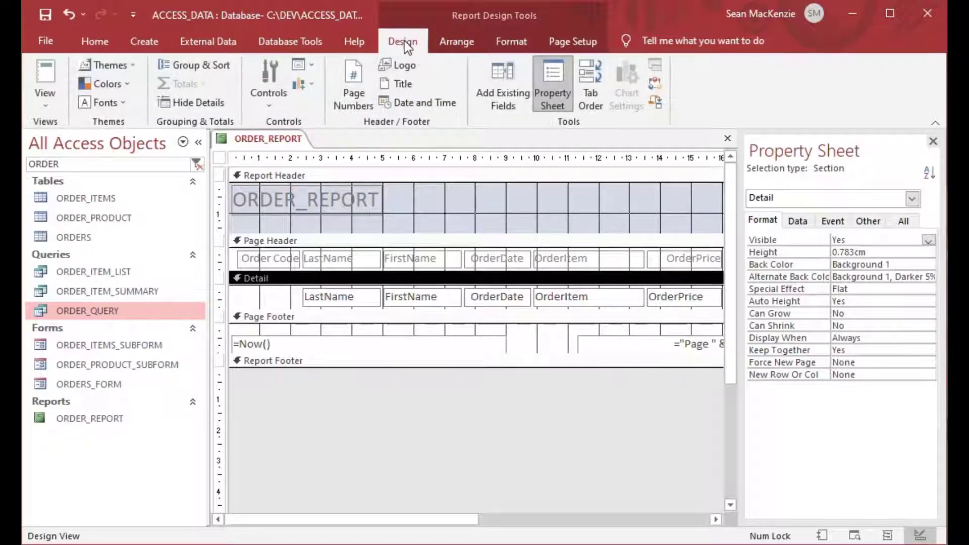
left_click(268, 99)
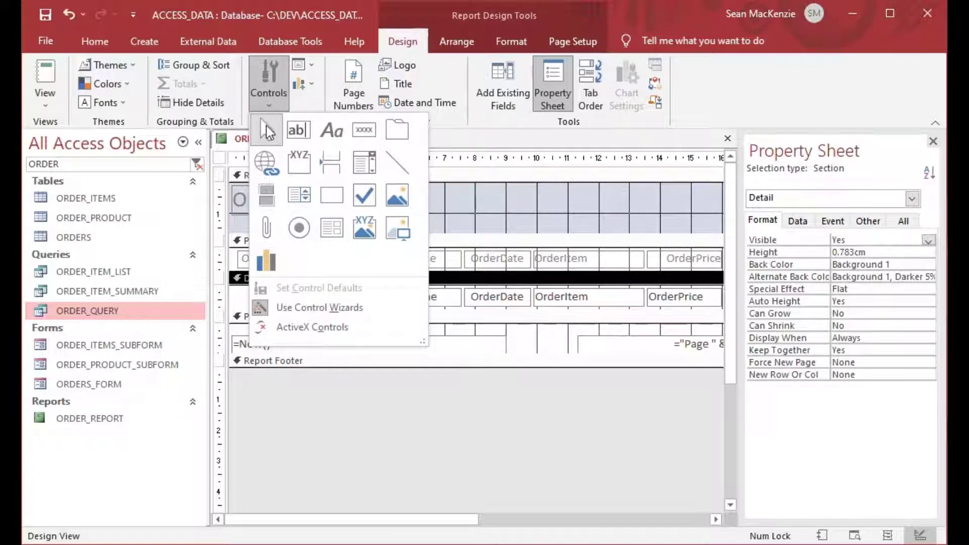
left_click(299, 130)
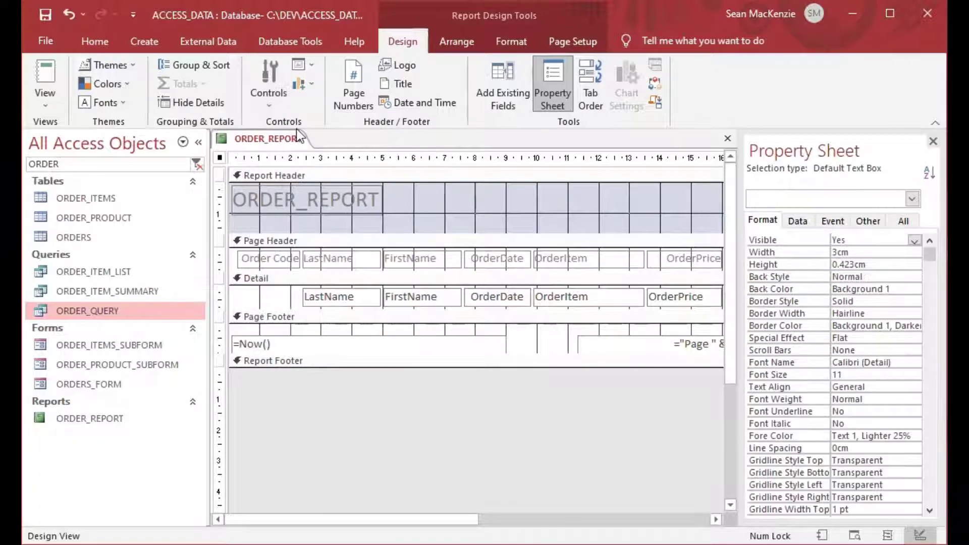
left_click(289, 292)
left_click(254, 301)
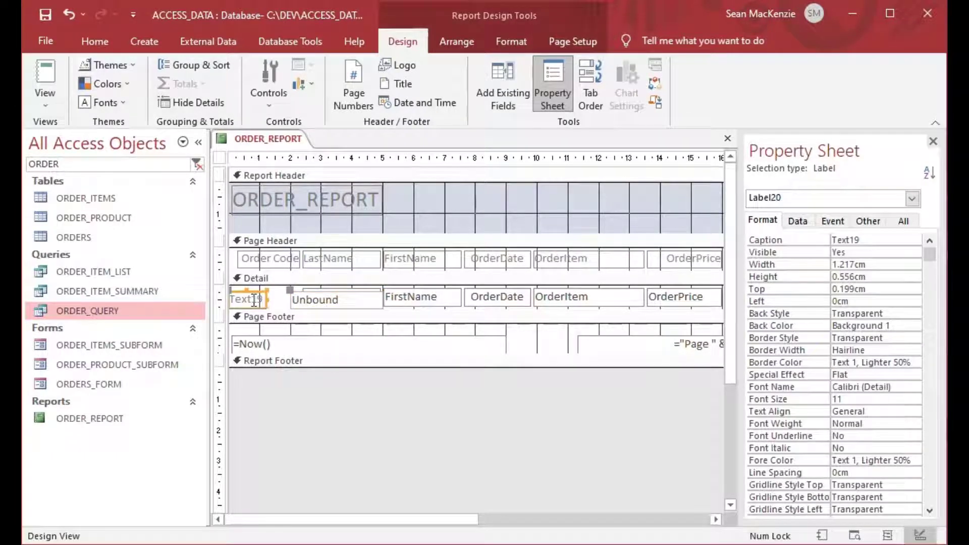
key("Delete")
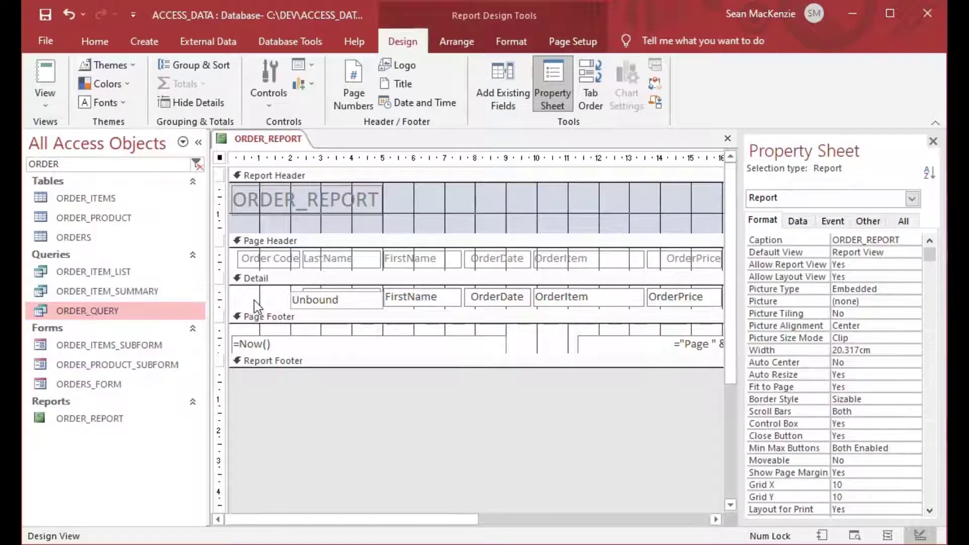
left_click_drag(322, 298, 301, 298)
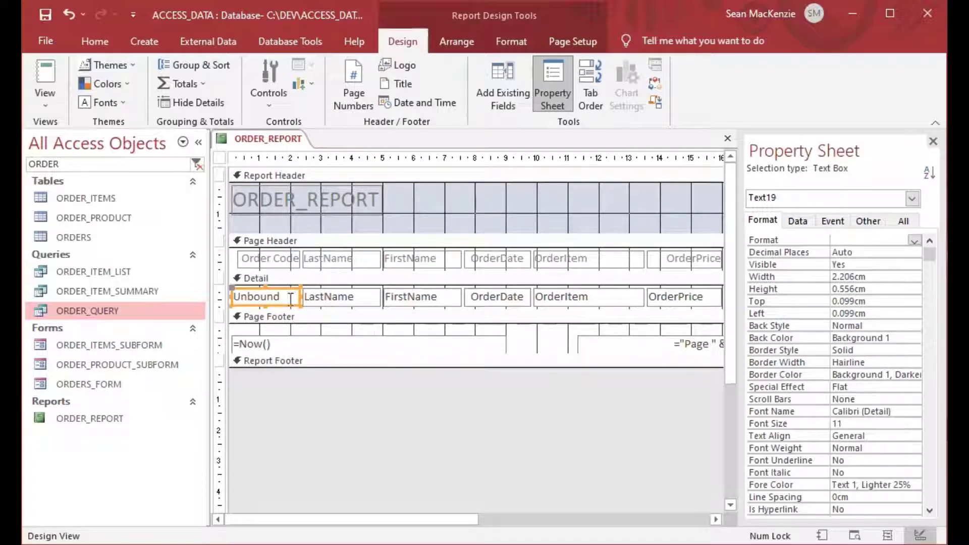
Step: Extend the Order Code heading's left edge to line up above the new text box
left_click(428, 207)
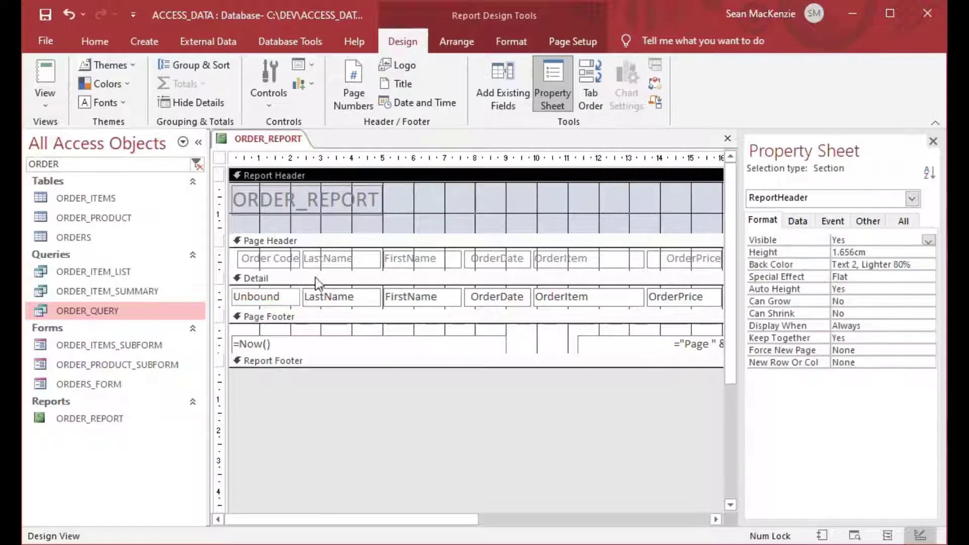
left_click(277, 301)
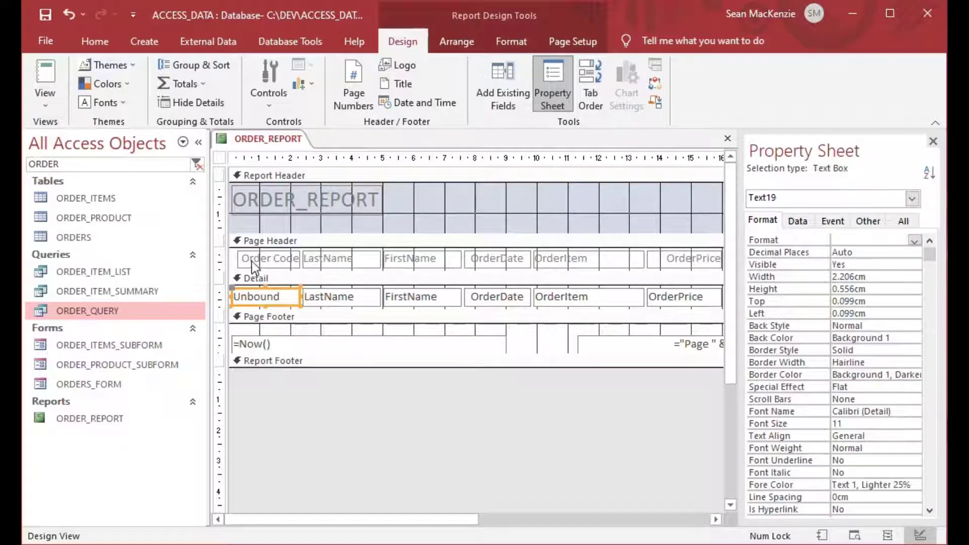
left_click(244, 260)
left_click_drag(236, 259, 231, 259)
left_click(270, 299)
Step: Rename the unbound text box to txtOrderCode
left_click(868, 222)
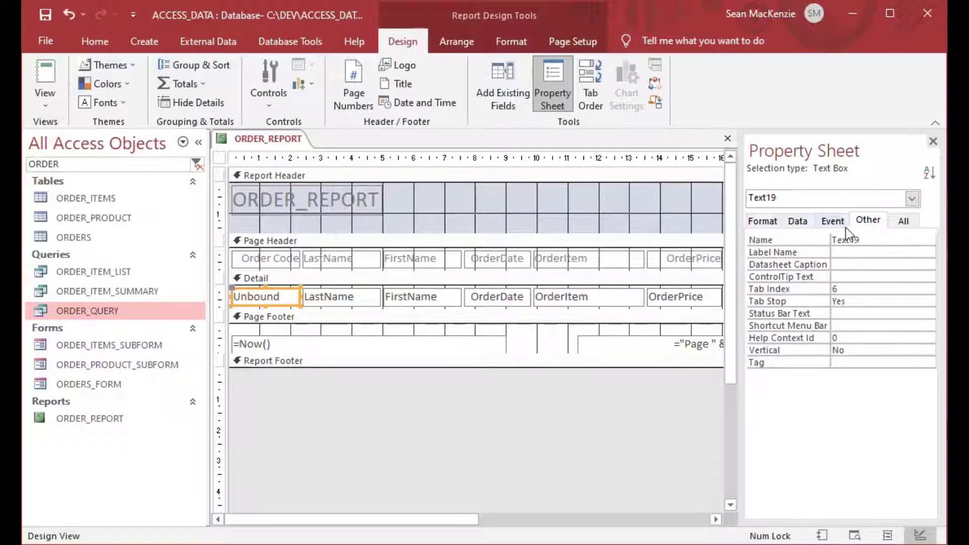
left_click(799, 239)
type("txt")
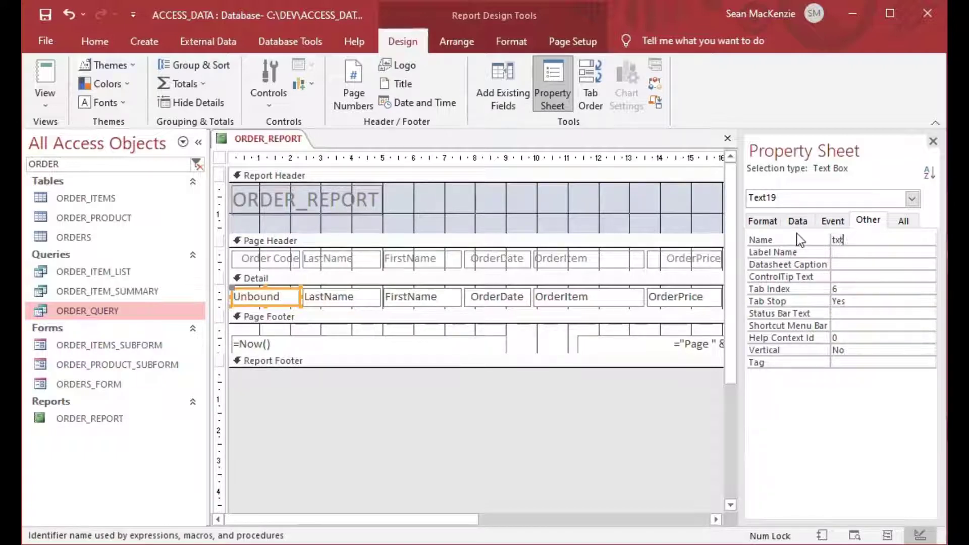
type("OrderCode")
Step: Set txtOrderCode's Control Source to =[Division] & "-" & [OrderID]
left_click(797, 224)
left_click(846, 239)
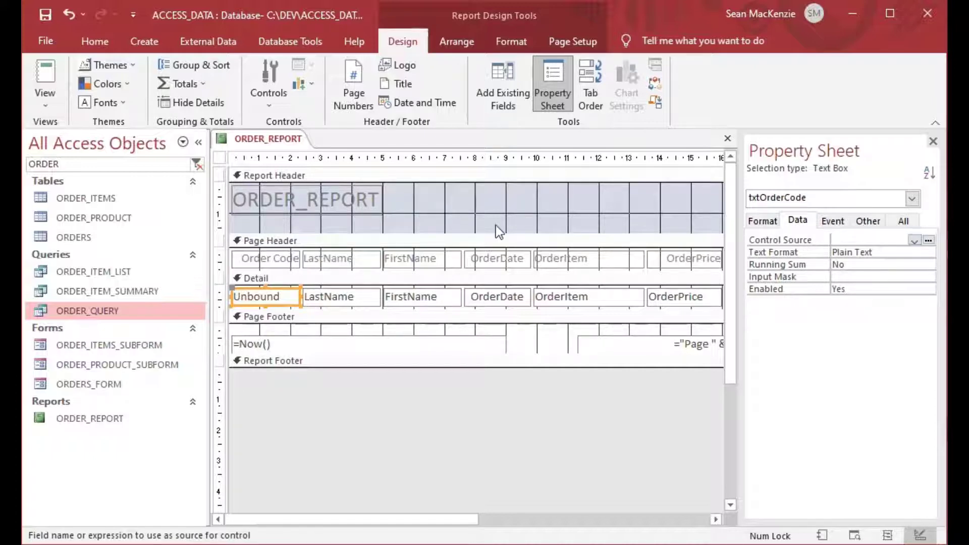
left_click(268, 297)
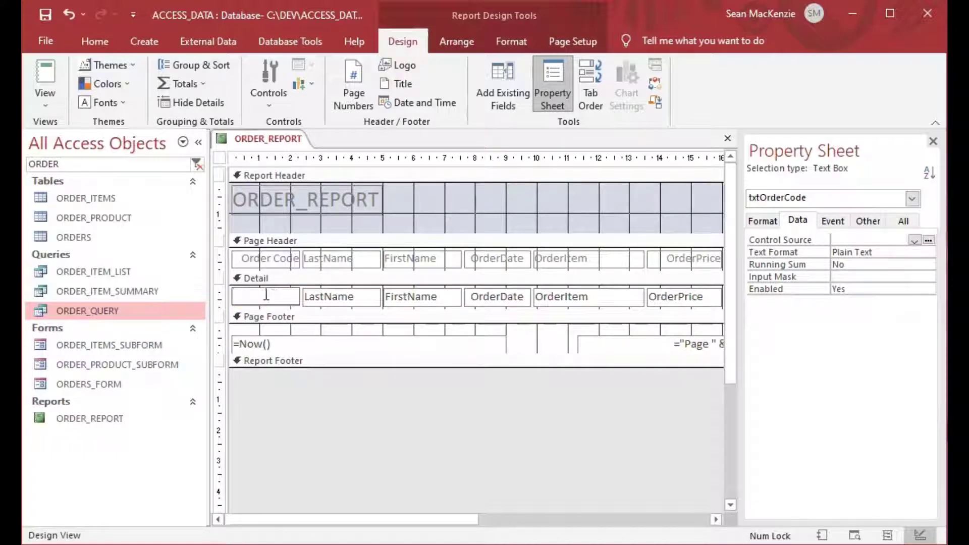
left_click(848, 235)
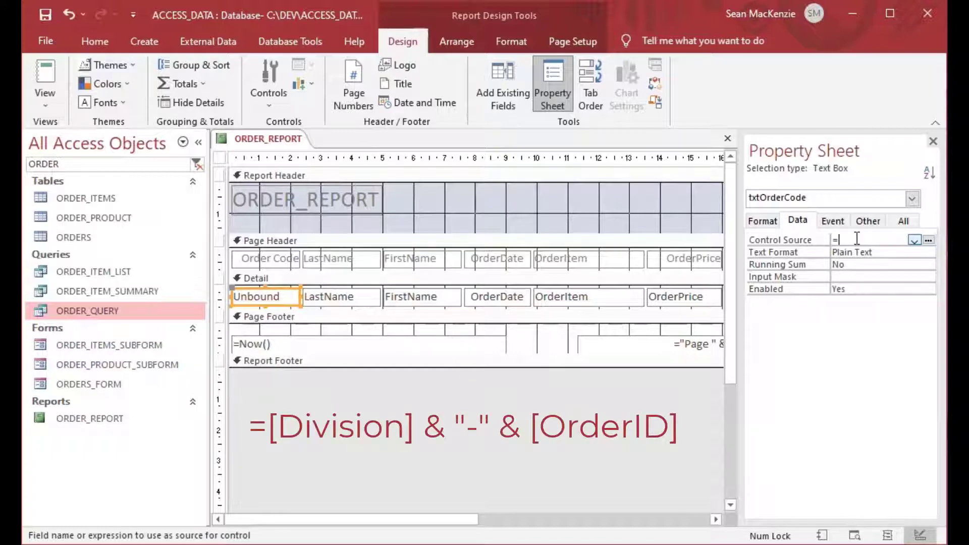
key("BackSpace")
type("[Division")
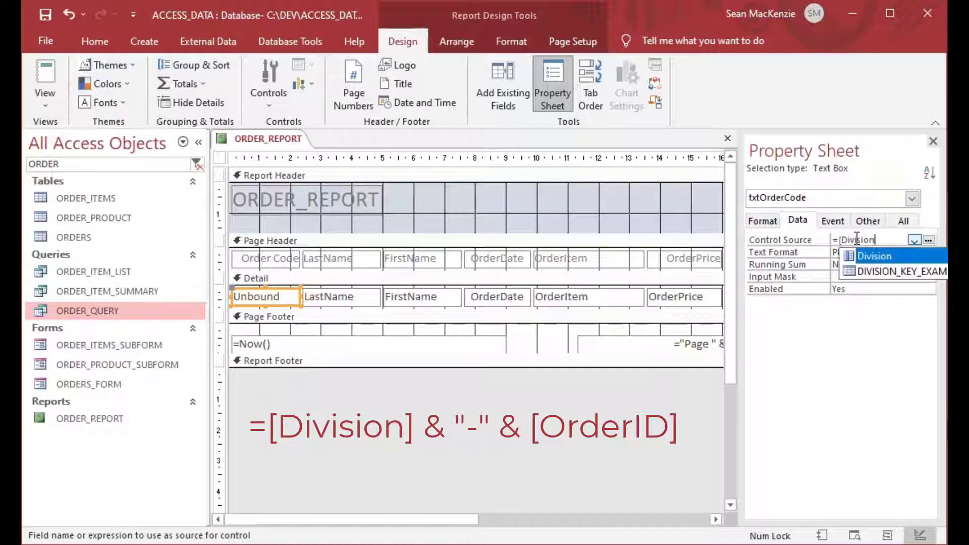
type("] & \"")
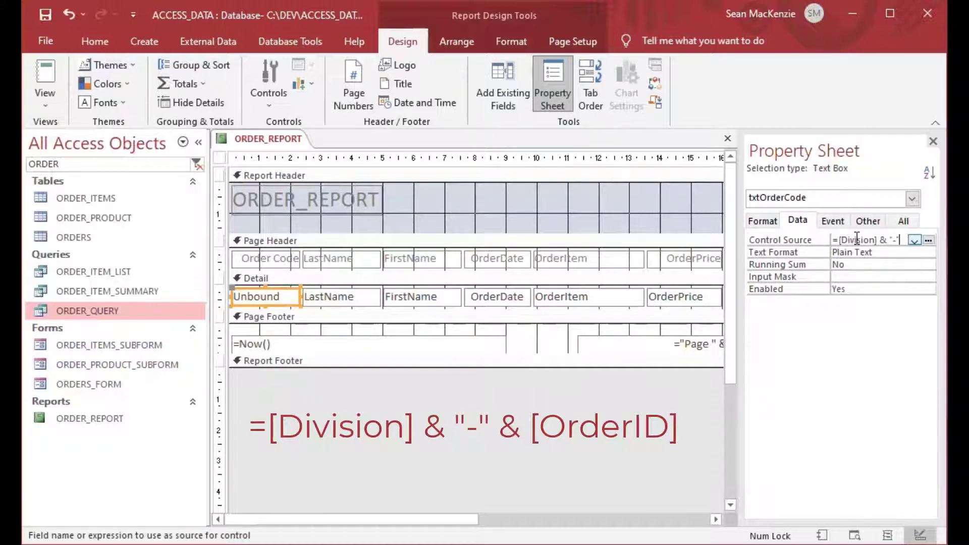
type("-\" & [OrderID")
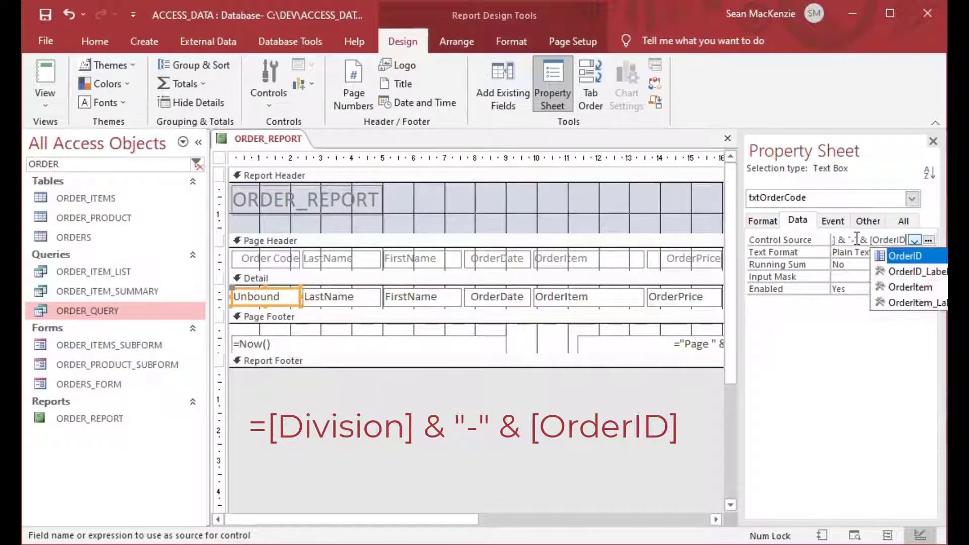
type("]")
key("Return")
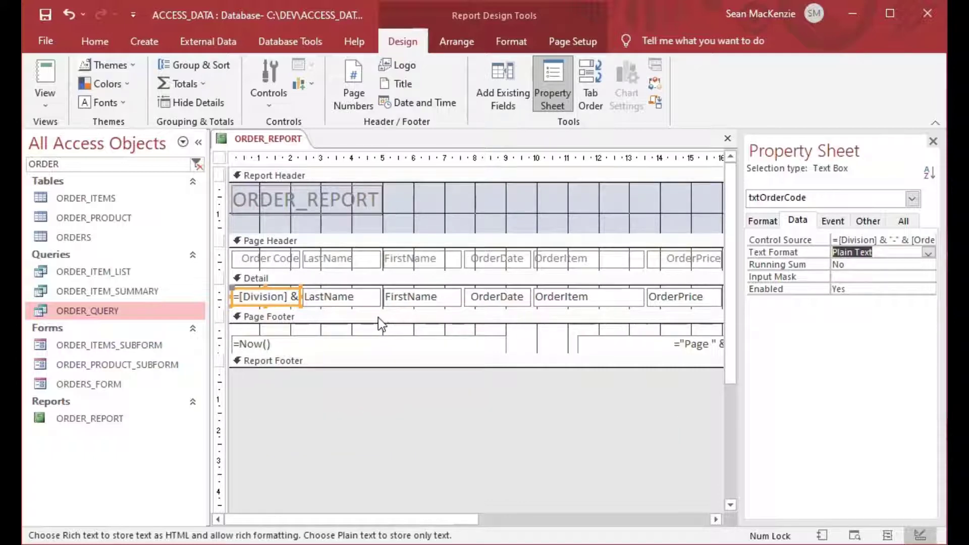
left_click(43, 102)
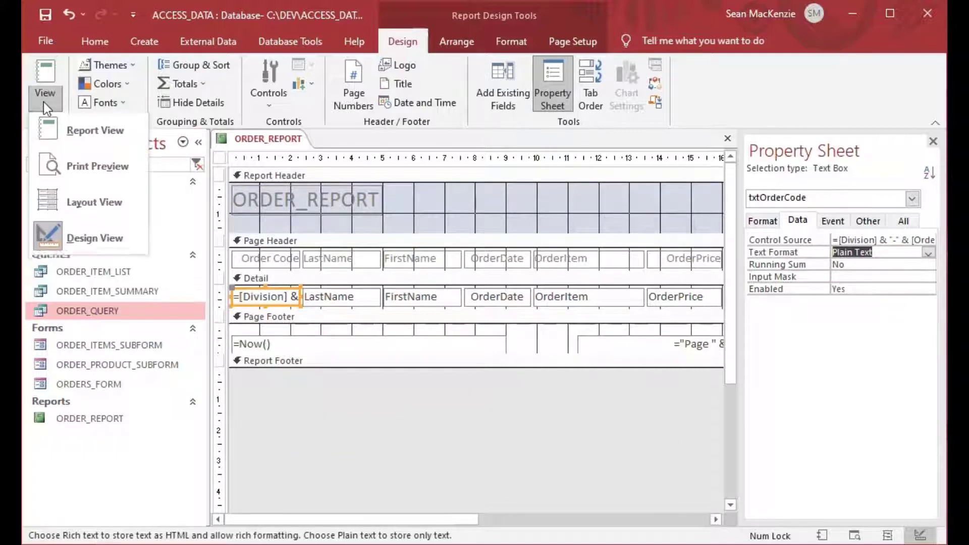
left_click(70, 164)
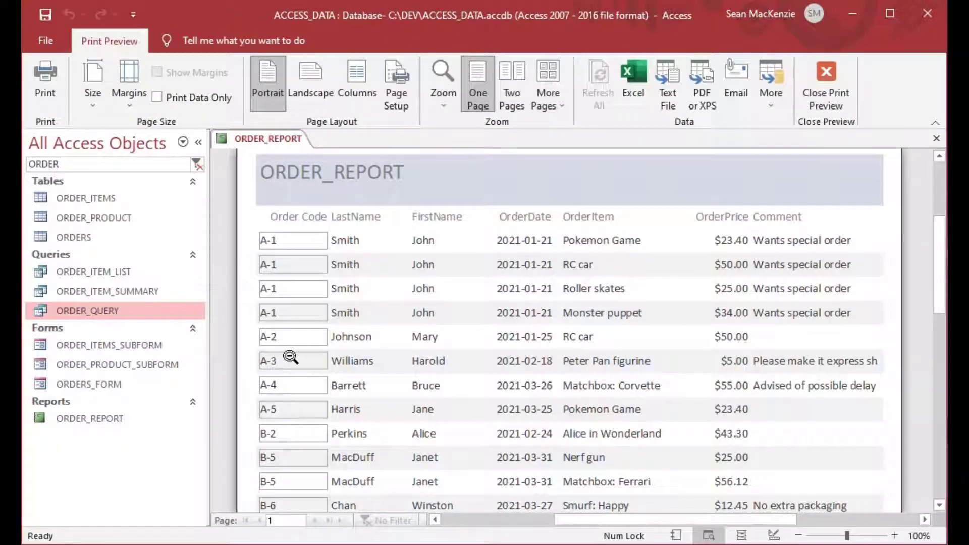
scroll(292, 339, "down", 3)
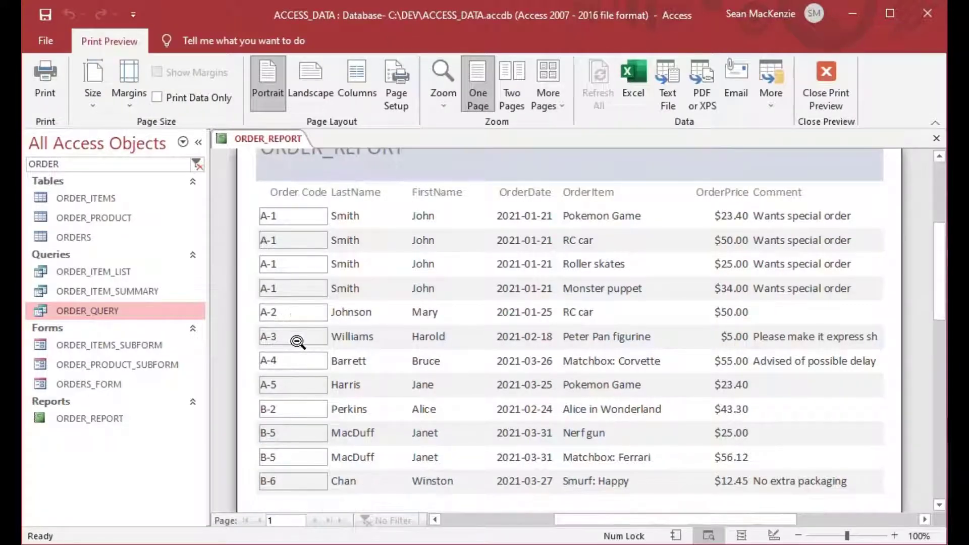
scroll(297, 341, "down", 1)
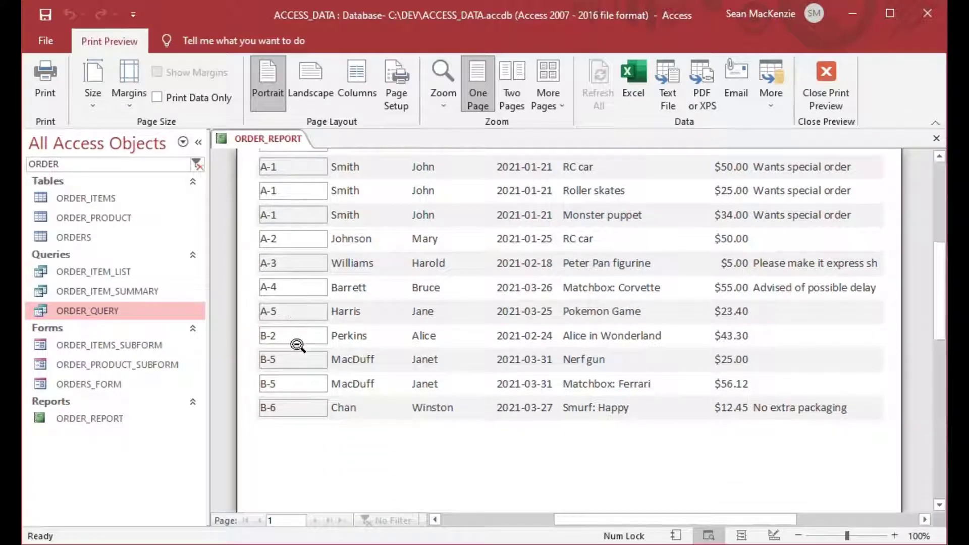
scroll(298, 342, "up", 3)
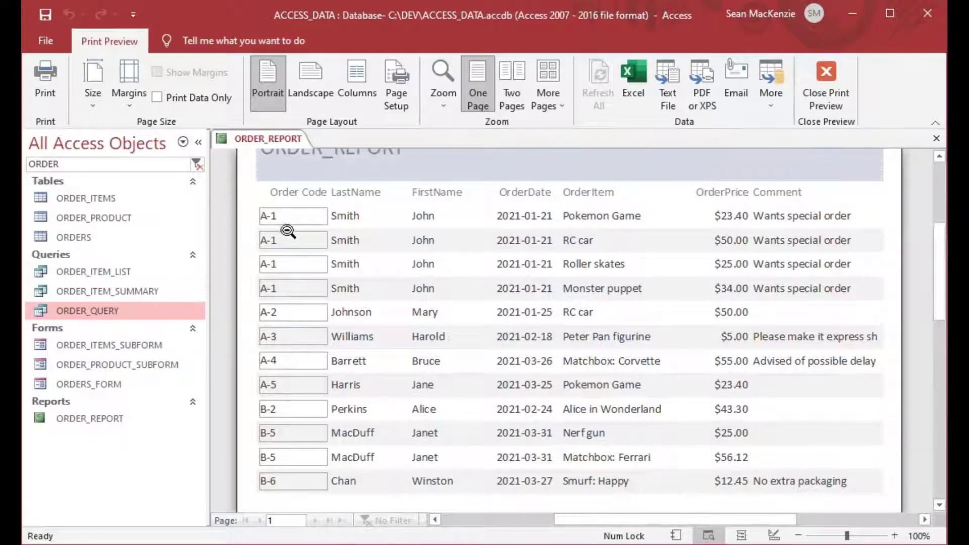
right_click(266, 141)
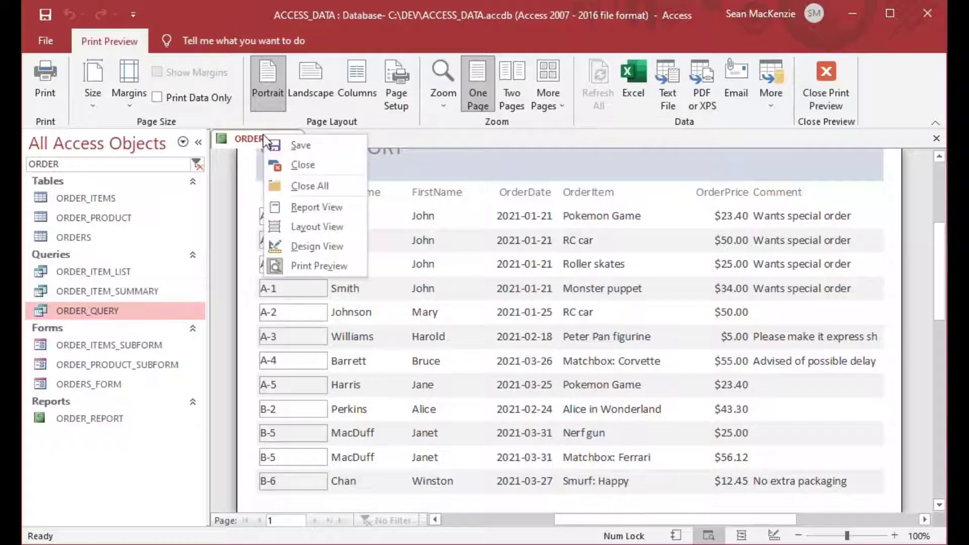
left_click(320, 249)
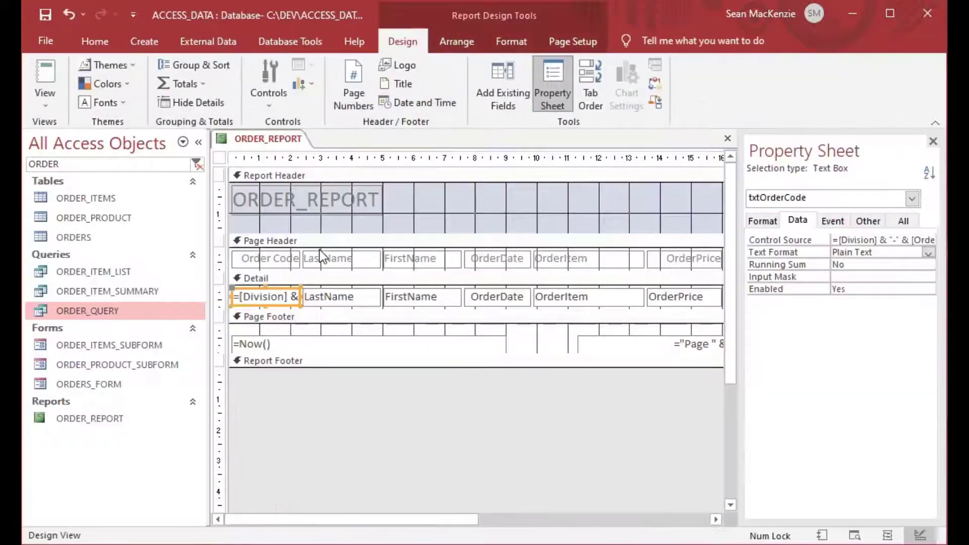
Step: Set txtOrderCode's Border Style to Transparent and show the report in Print Preview
left_click(764, 222)
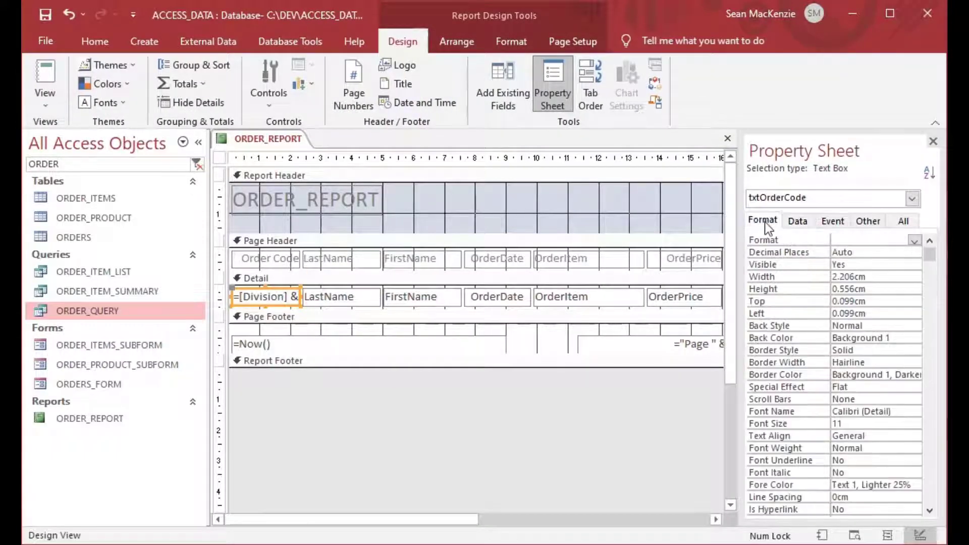
left_click(860, 349)
type("transparent")
key("Return")
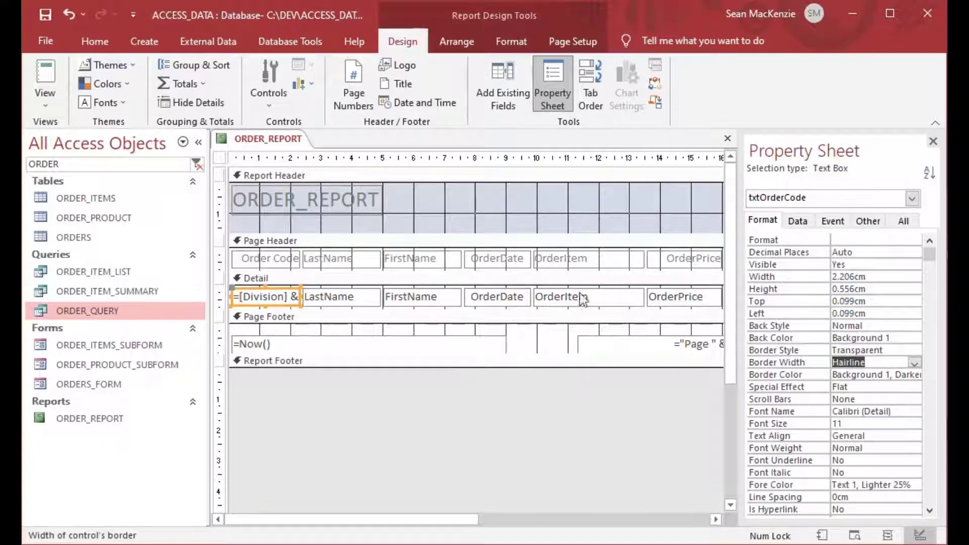
left_click(47, 104)
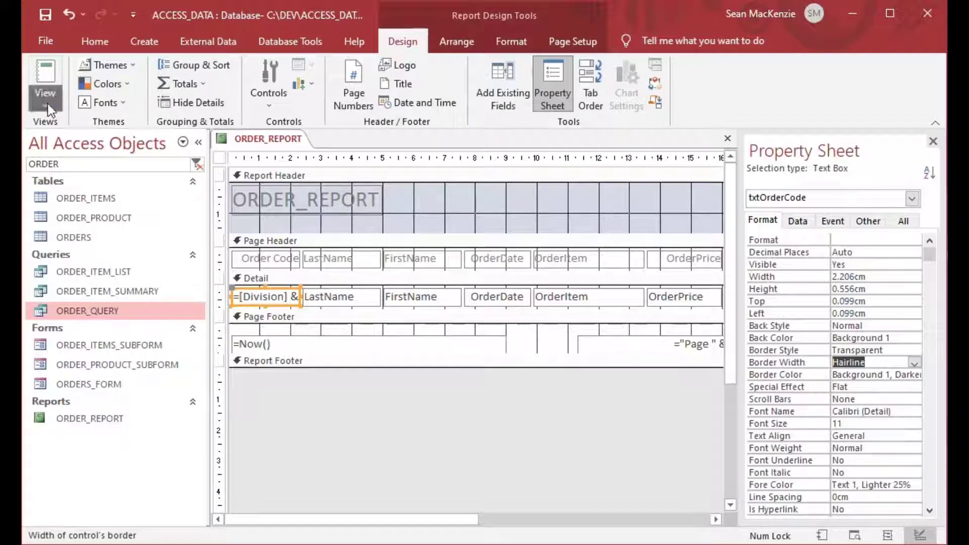
left_click(63, 161)
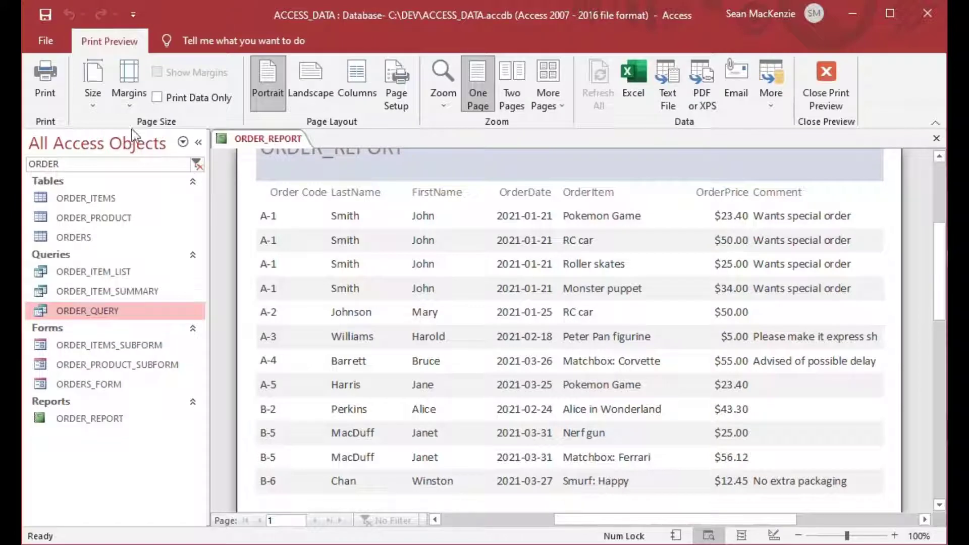
Step: Return to Design View and center-align the Order Code heading together with txtOrderCode
right_click(261, 137)
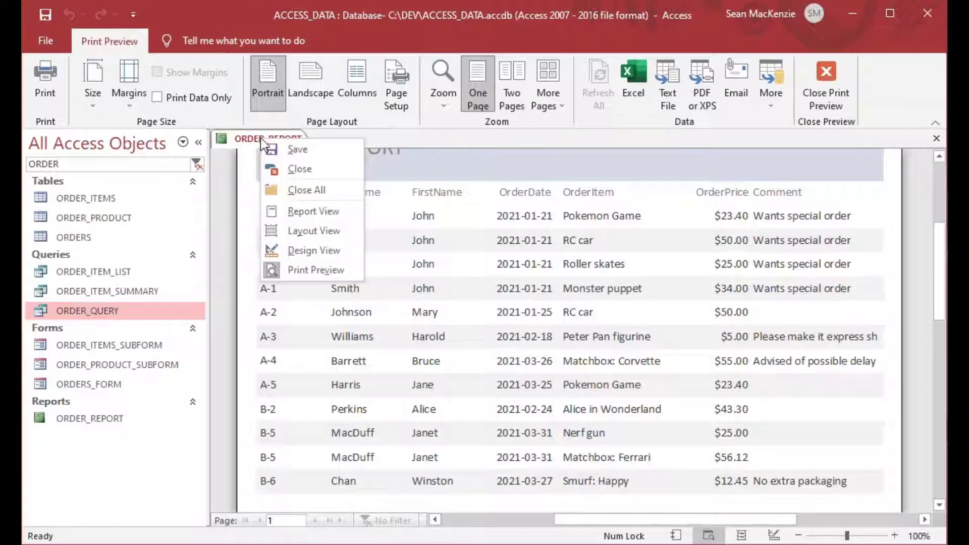
left_click(313, 251)
left_click(268, 260, "shift")
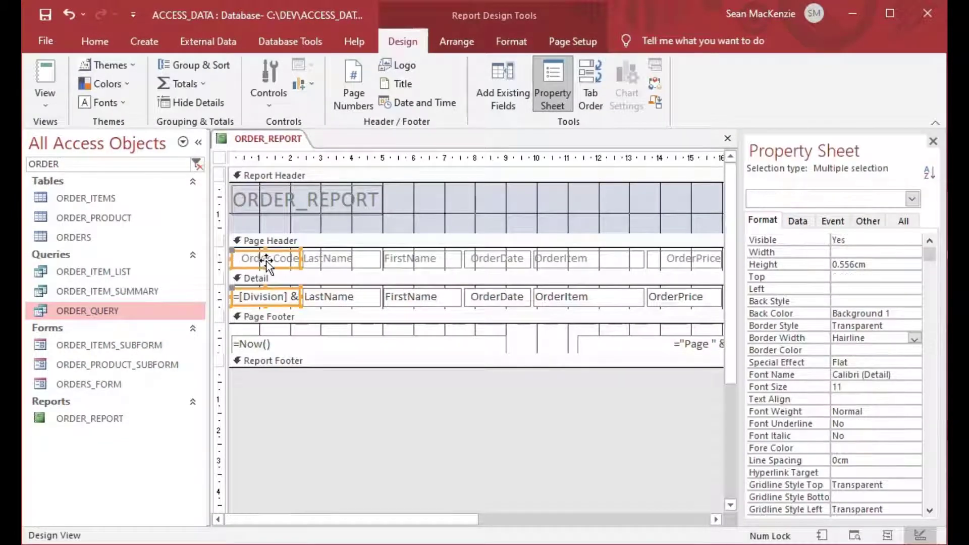
left_click(465, 45)
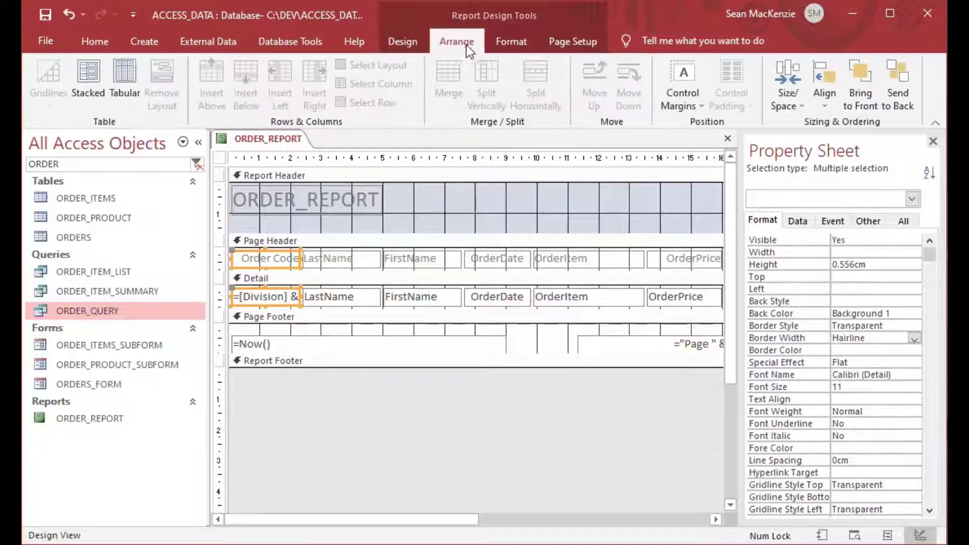
left_click(507, 42)
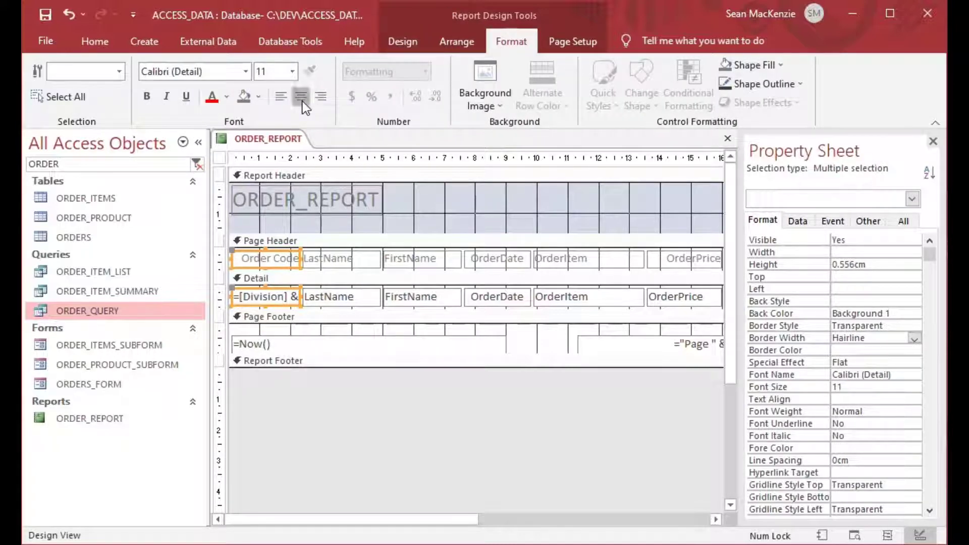
left_click(301, 102)
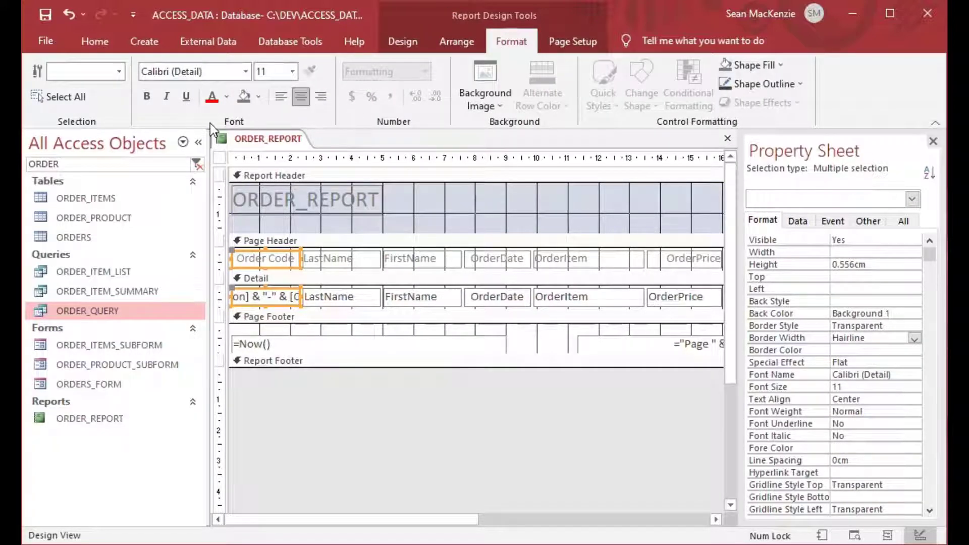
left_click(396, 43)
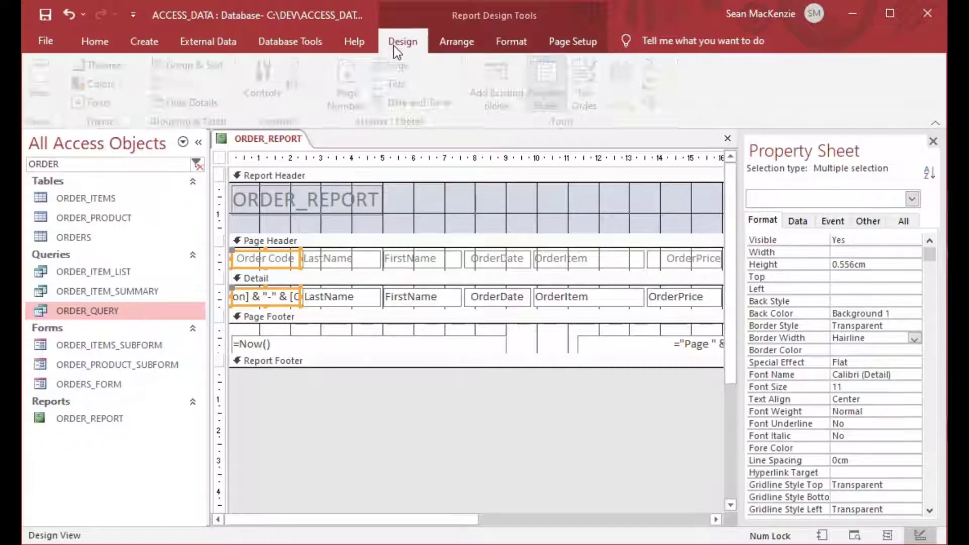
left_click(46, 106)
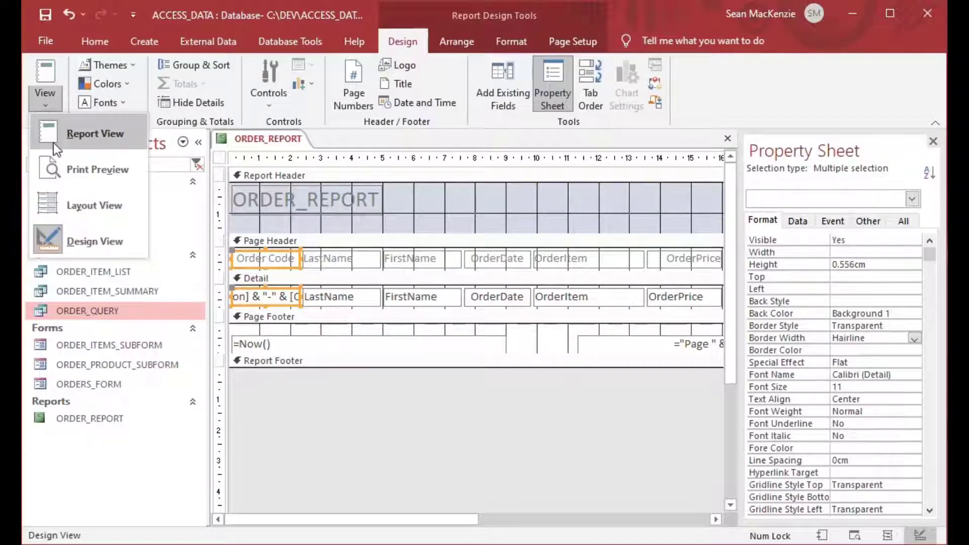
Step: Switch to Print Preview and scroll the pages to check the centered Order Code values
left_click(66, 169)
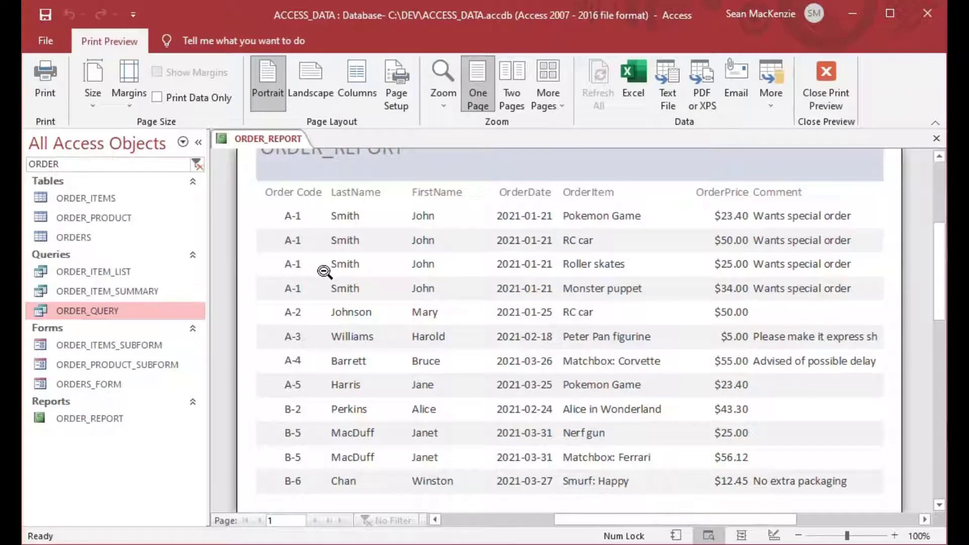
scroll(325, 271, "down", 3)
scroll(382, 297, "up", 3)
scroll(460, 348, "down", 1)
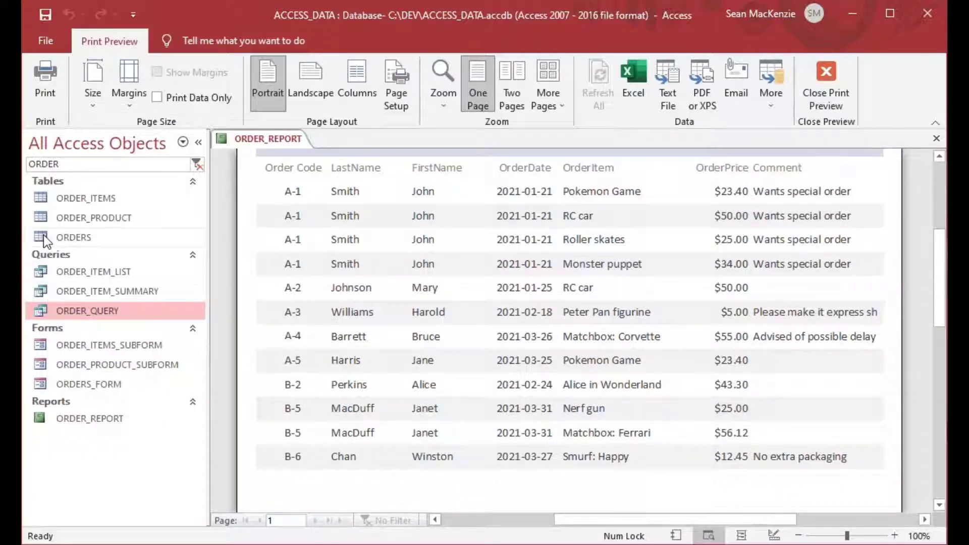
Step: Open ORDER_QUERY to inspect its Division and order records, then close it
double_click(43, 317)
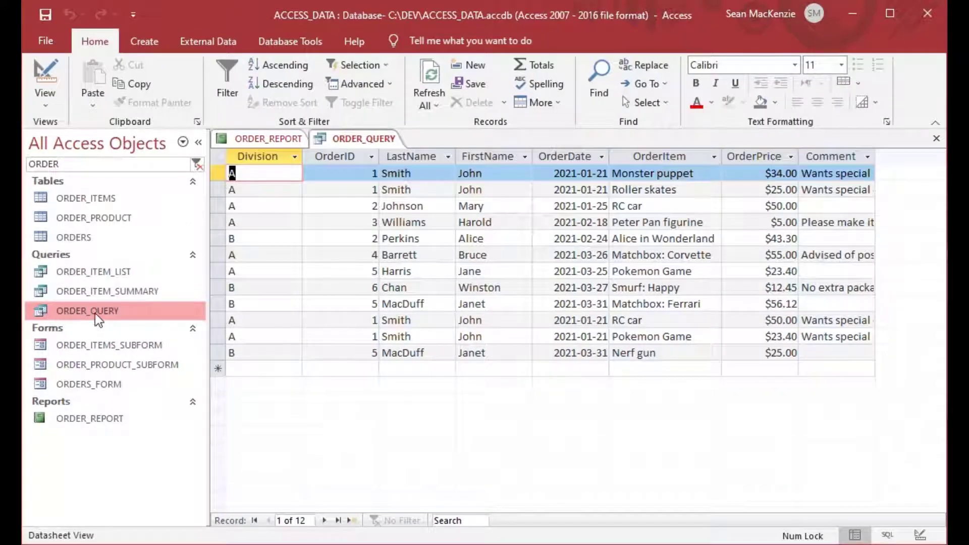
left_click(222, 319)
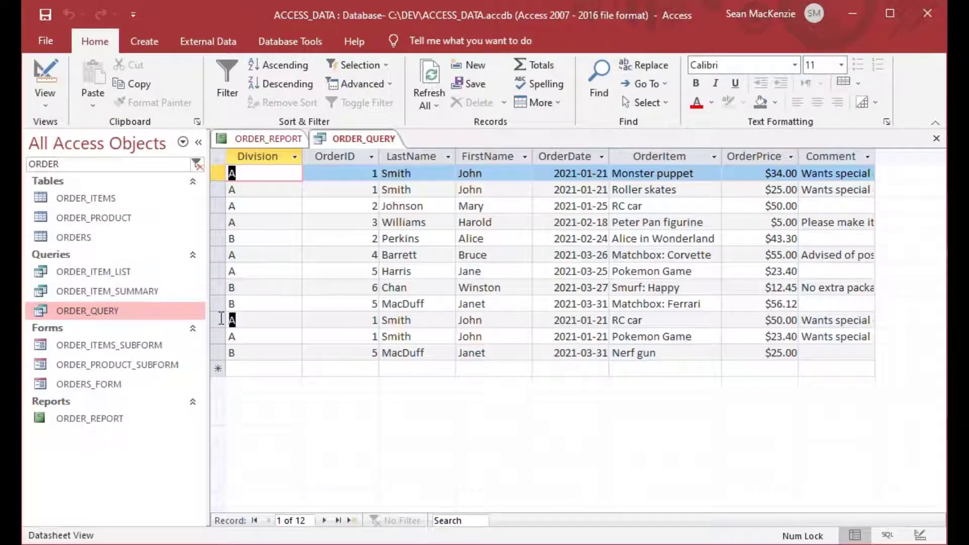
left_click(218, 172)
left_click_drag(217, 172, 217, 190)
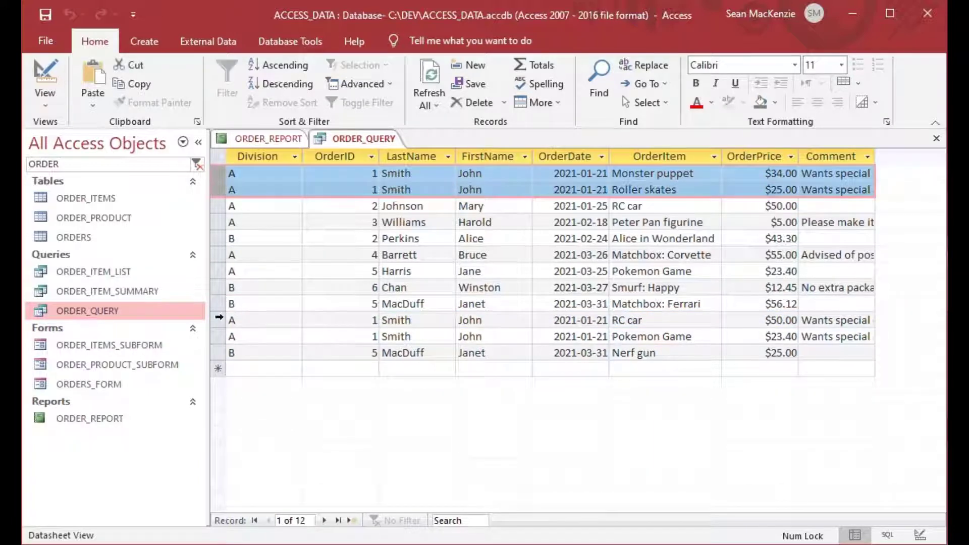
left_click_drag(218, 320, 218, 334)
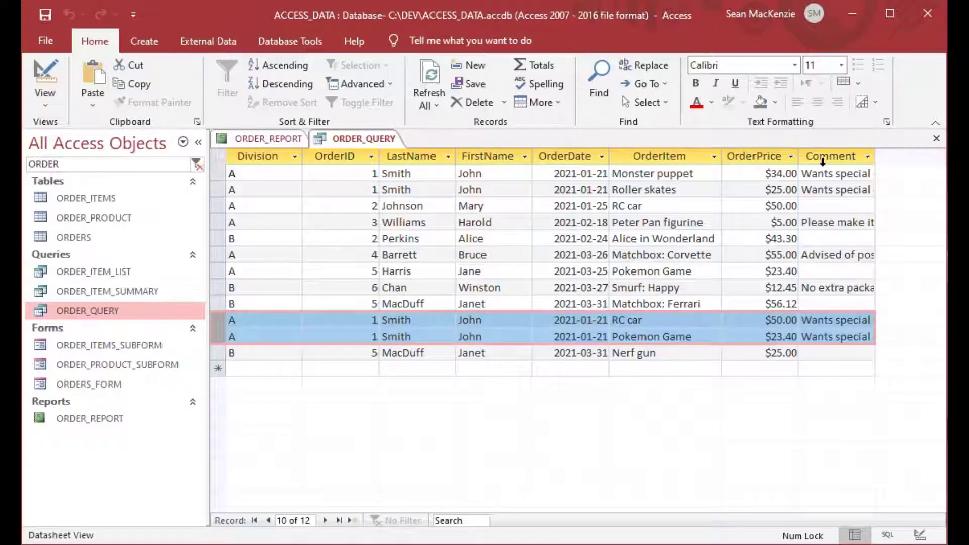
left_click(936, 138)
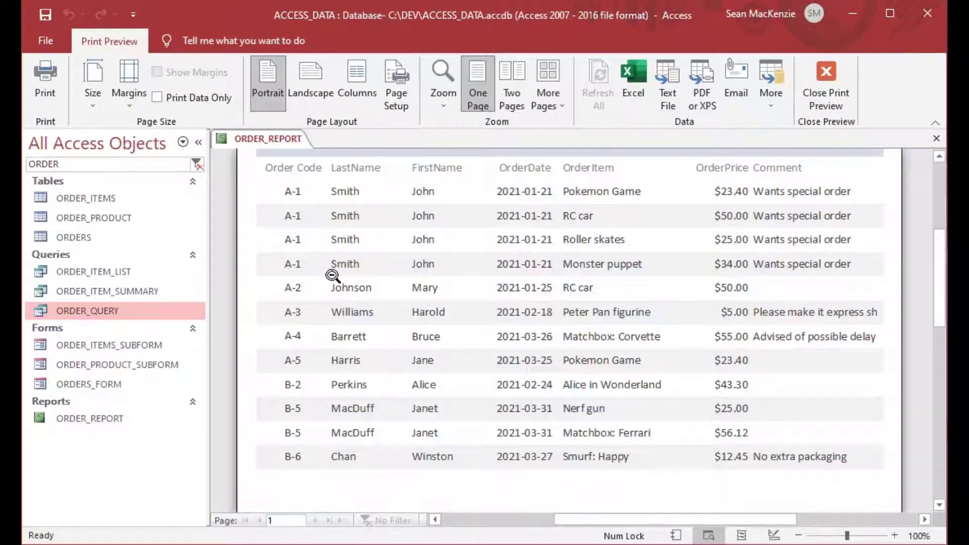
Step: Scroll the preview back to the report title and open the ORDER_REPORT tab's view menu
left_click_drag(942, 306, 924, 285)
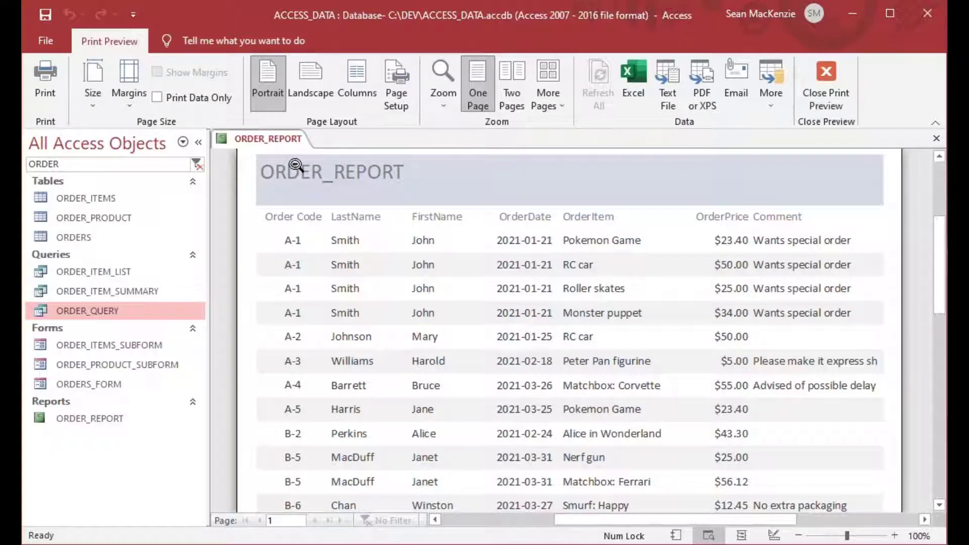
right_click(261, 141)
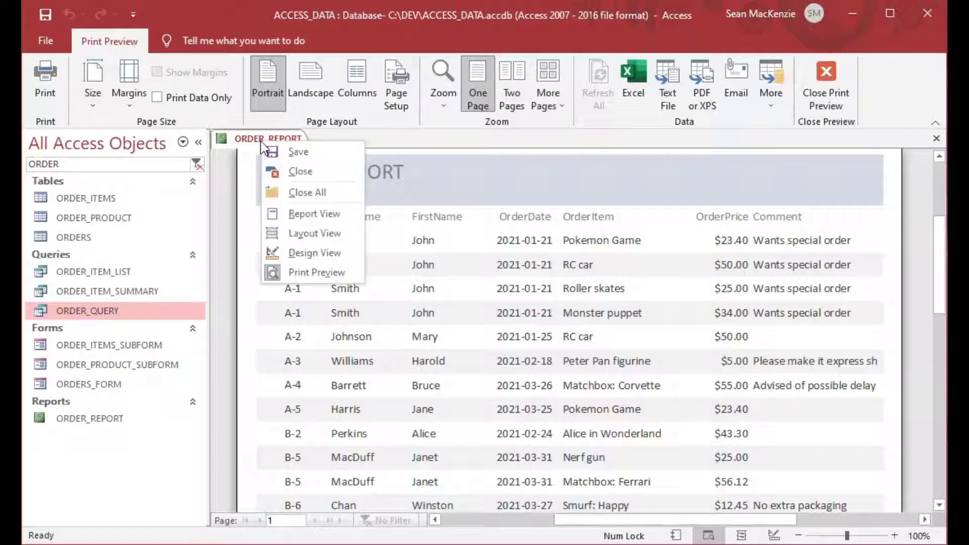
Step: Switch ORDER_REPORT to Design View and select the full Order Code expression in txtOrderCode
left_click(322, 254)
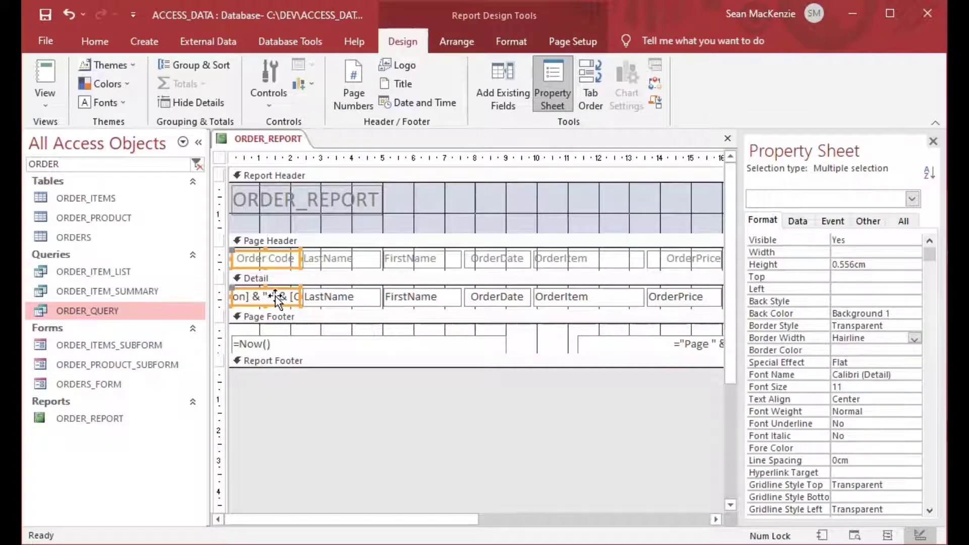
left_click(427, 218)
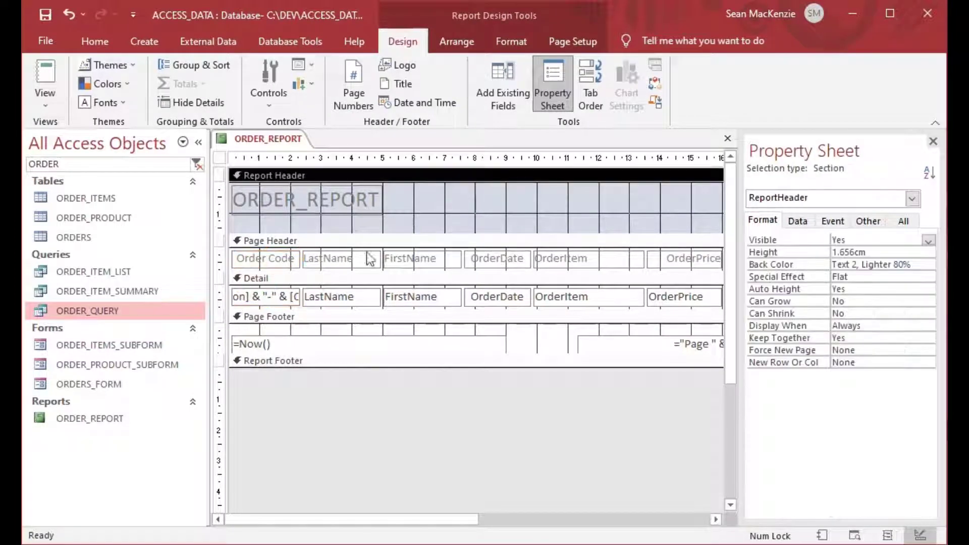
left_click(283, 296)
left_click(286, 296)
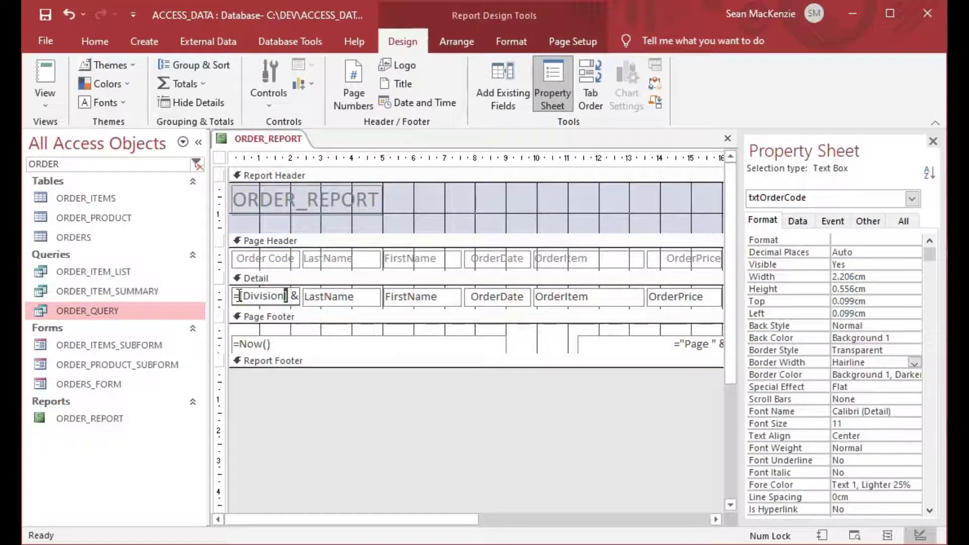
left_click_drag(239, 297, 322, 297)
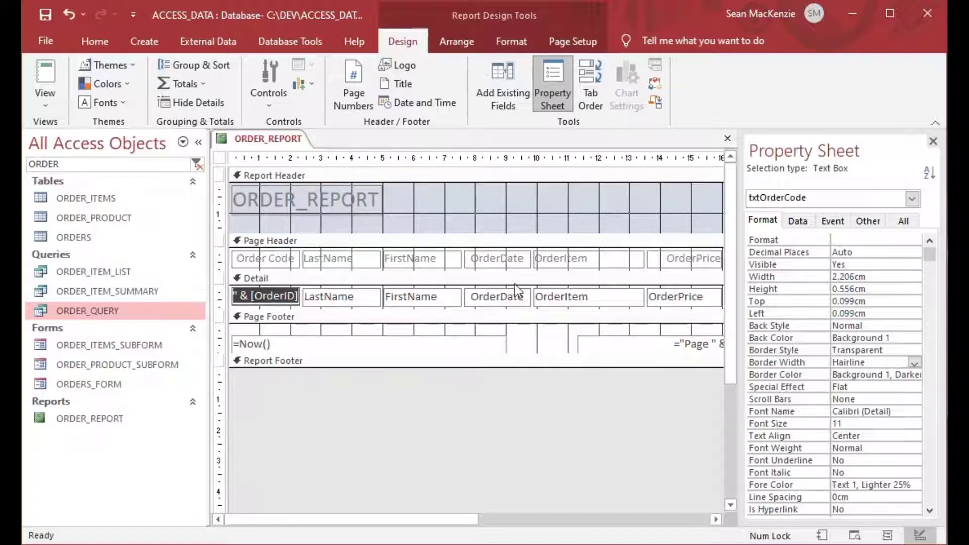
left_click(272, 137)
Step: Open ORDER_REPORT's VBA code module, reposition the editor, and place the cursor on line 3
left_click(658, 89)
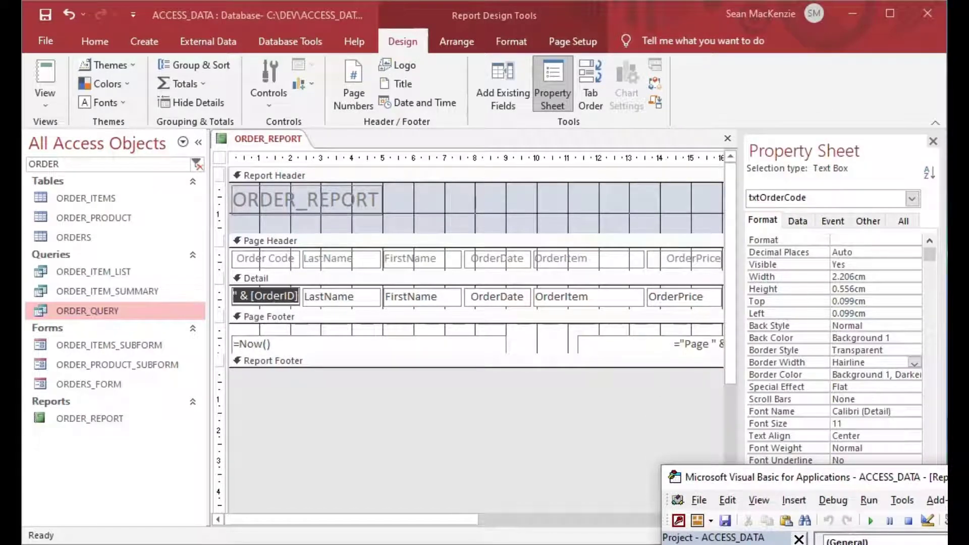
left_click_drag(967, 477, 663, 23)
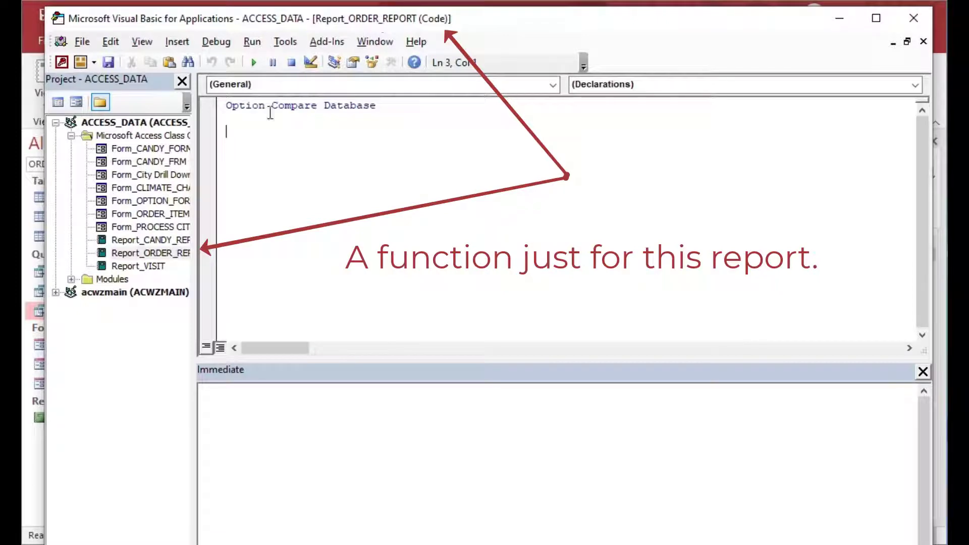
left_click(71, 279)
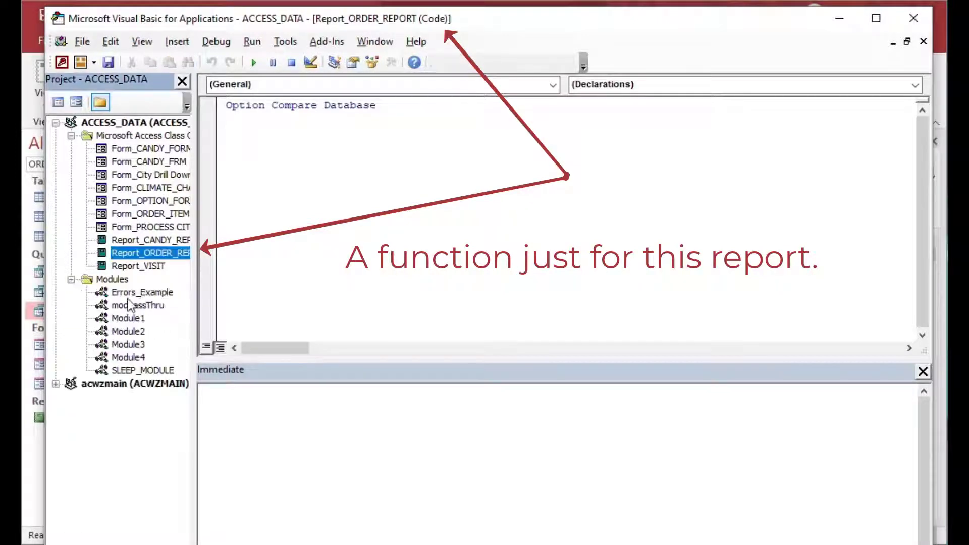
left_click(124, 357)
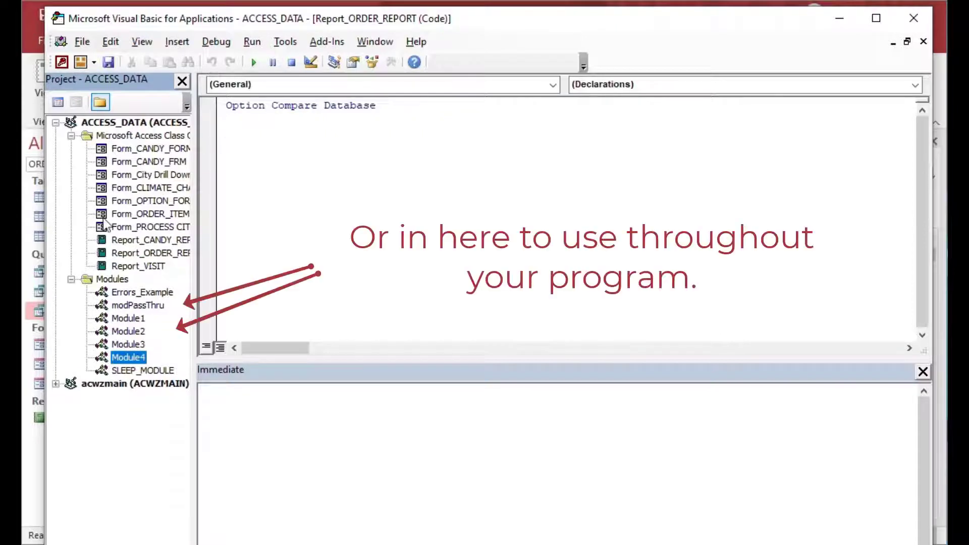
left_click(72, 279)
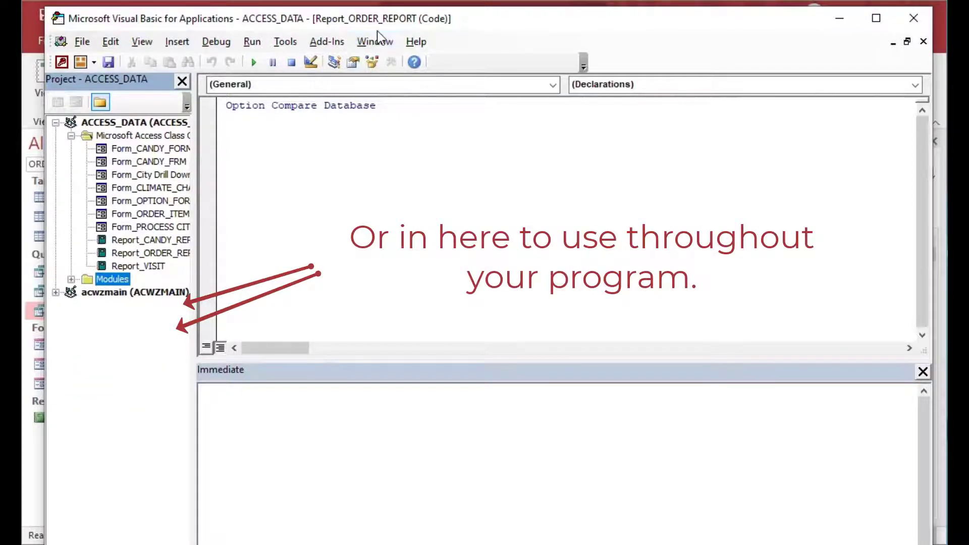
left_click(393, 135)
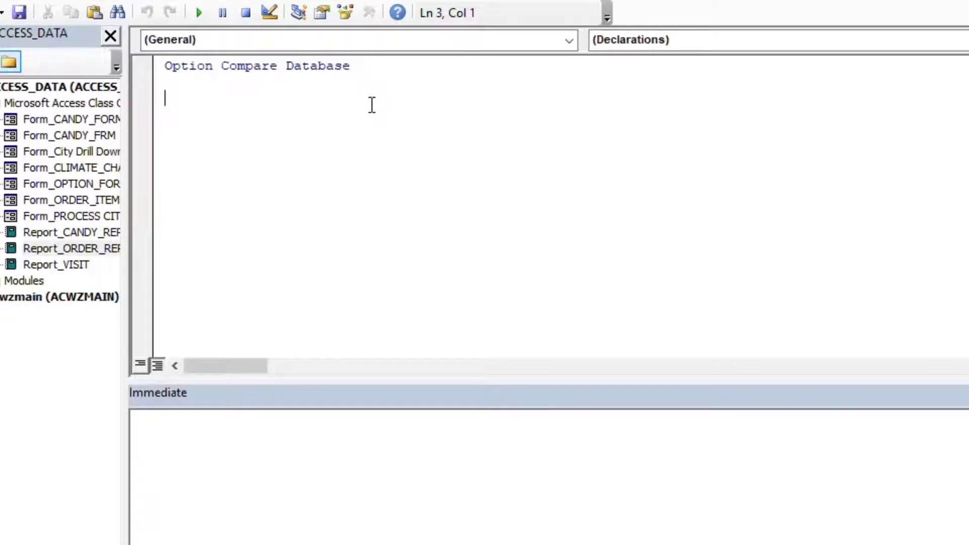
Step: Write the header Function OrderCode(varDate, varDivision, varOrderID) as Variant
type("Function")
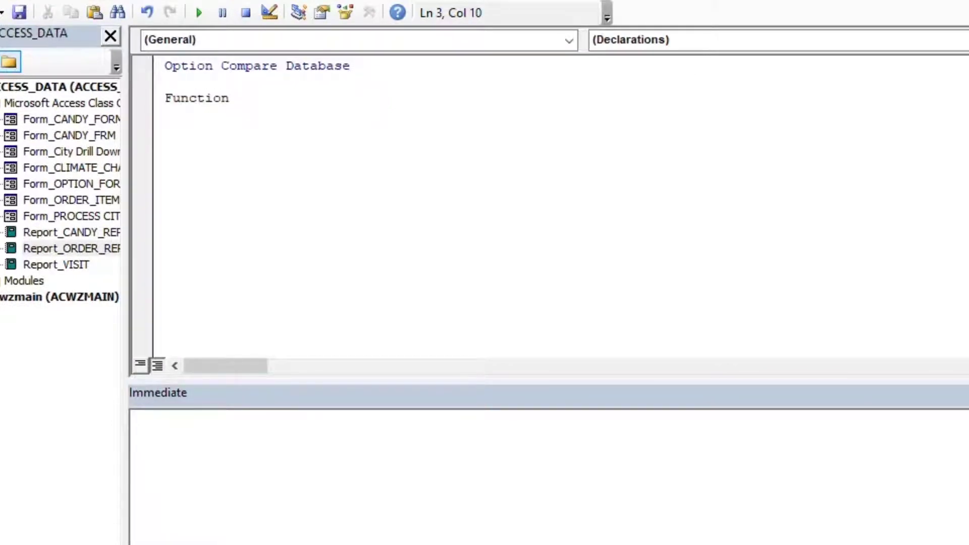
type(" OrderCode(")
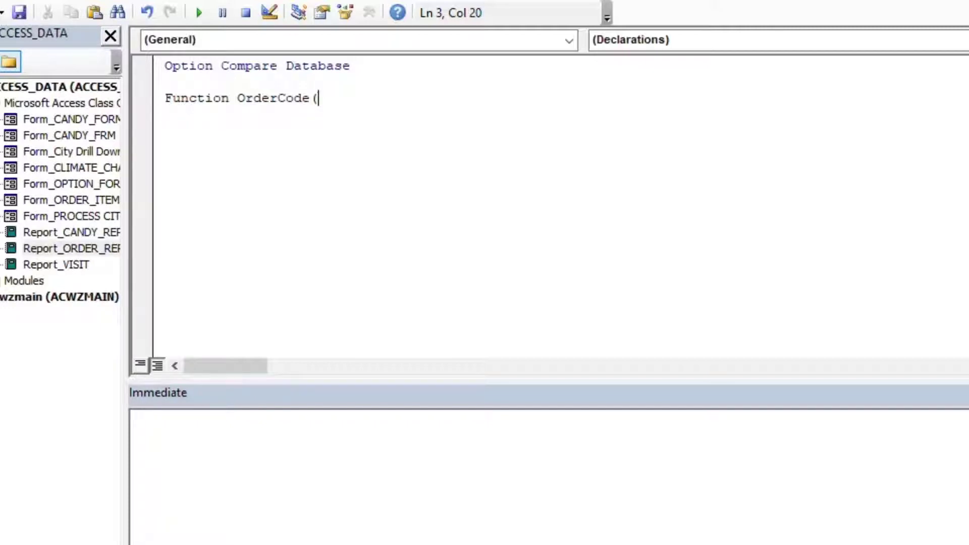
key("BackSpace")
type("varDate, var")
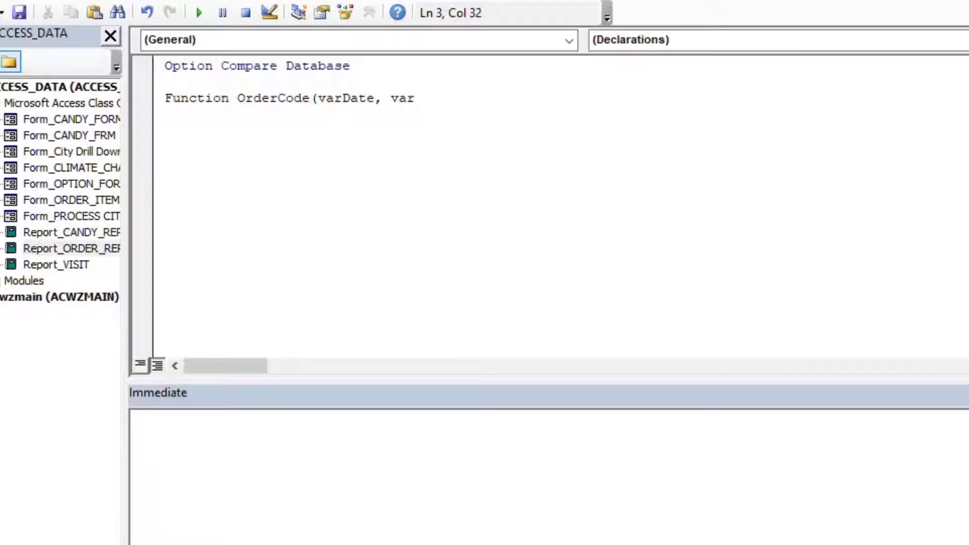
type("Division")
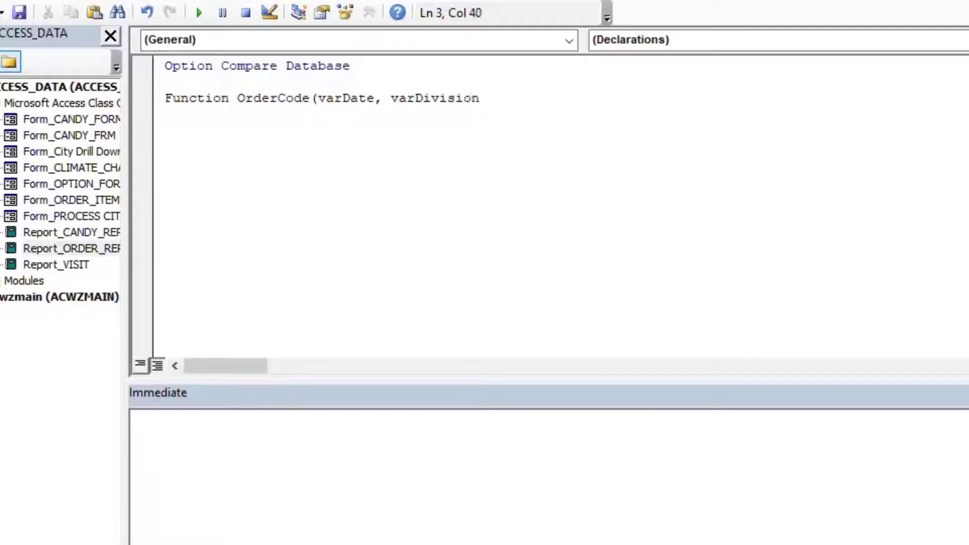
type(", varOrderID")
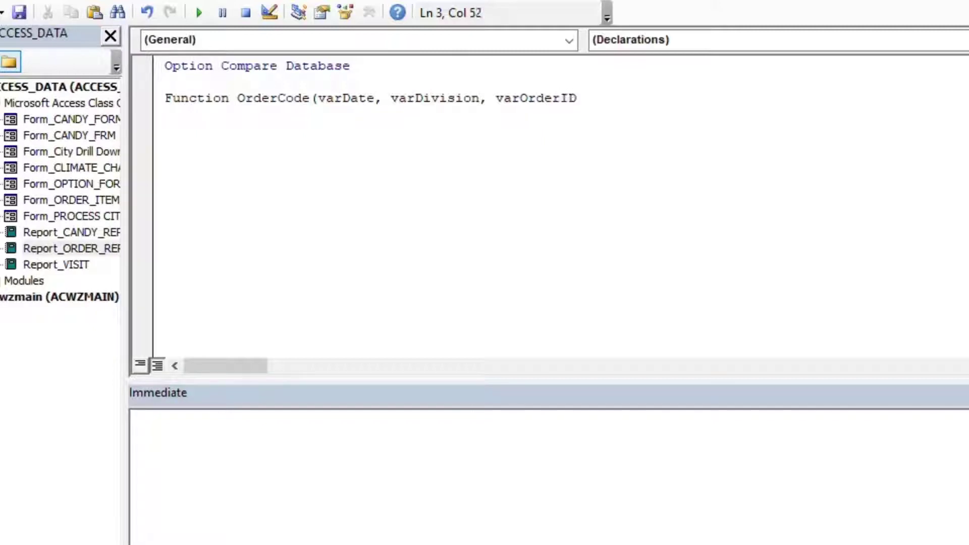
type(") as ")
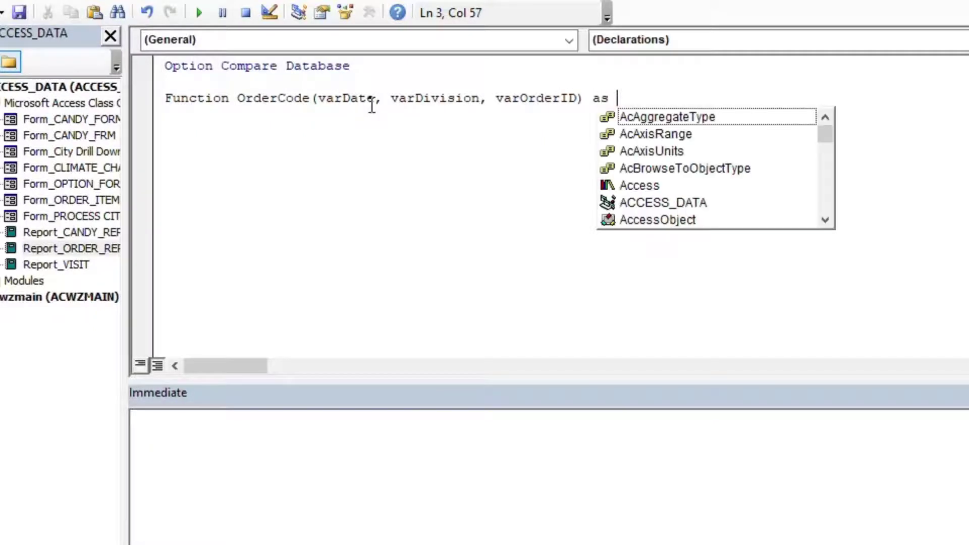
type("var")
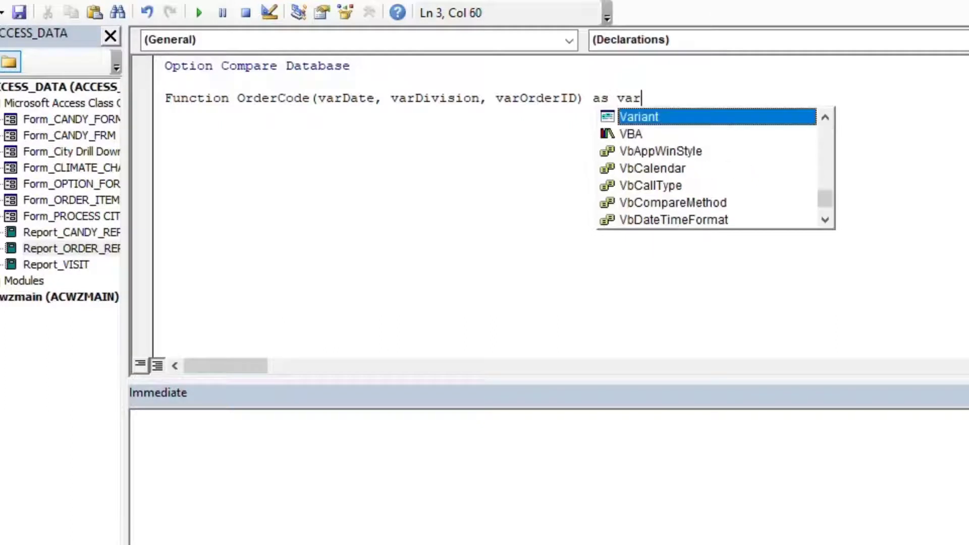
key("Tab")
key("Return")
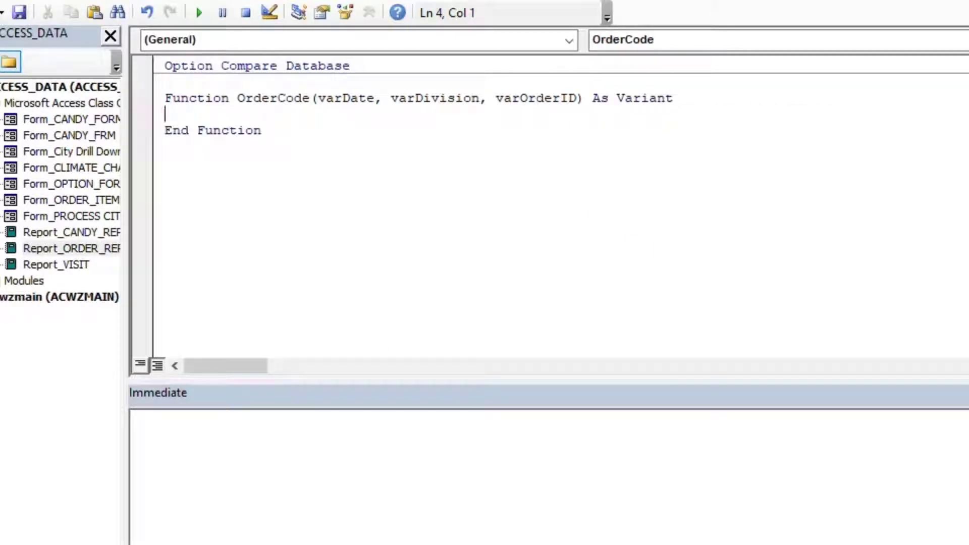
Step: Add the comment 'Return the right code for the order' inside the function
type("'Retu")
key("BackSpace")
type("urn the ")
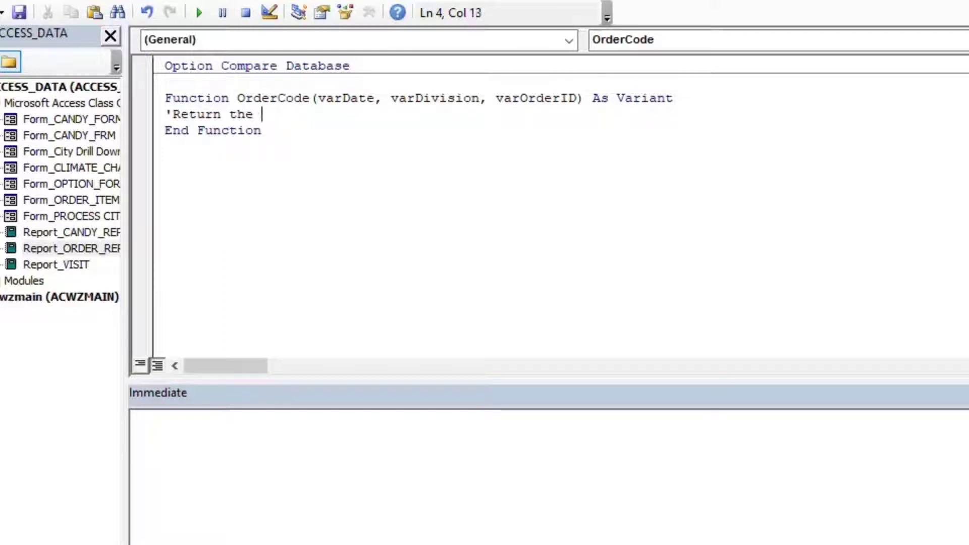
type("right code")
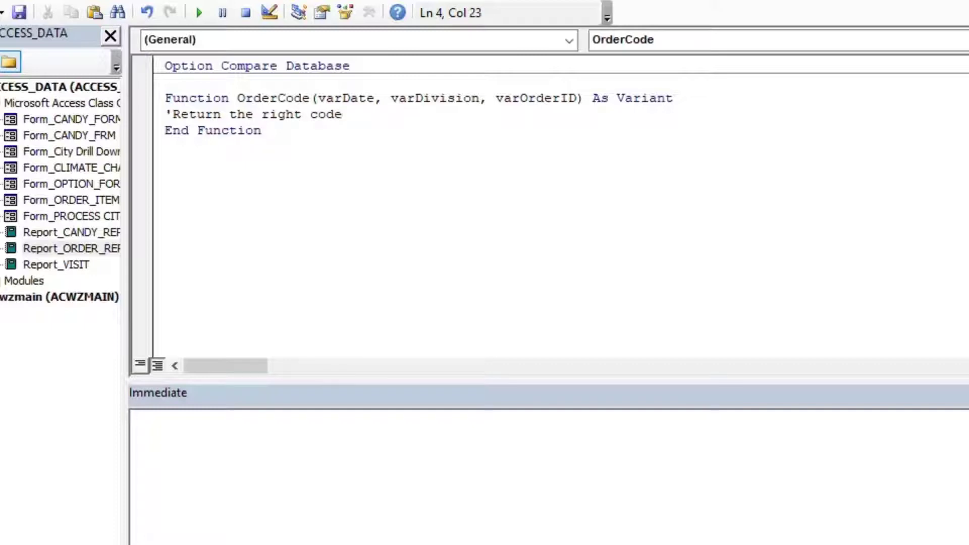
type(" for the ord")
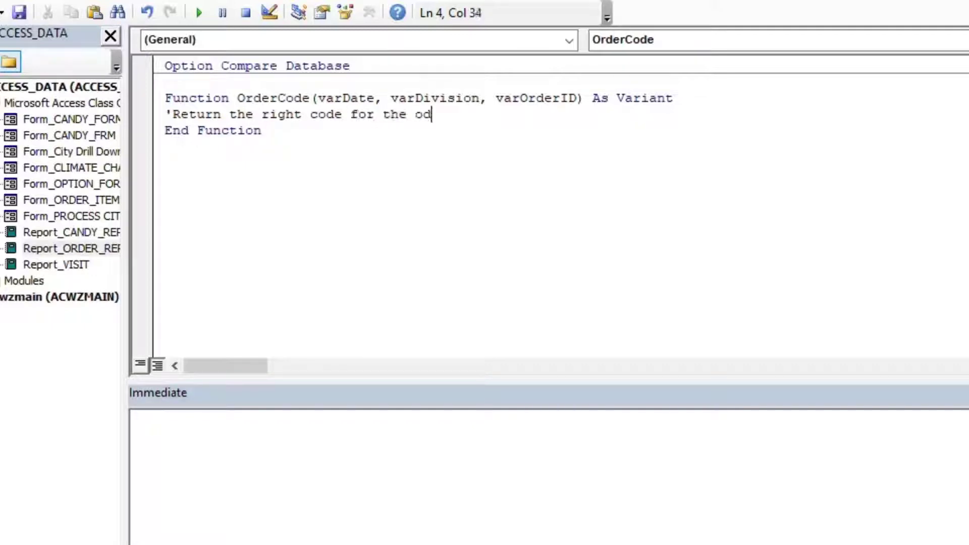
key("BackSpace")
type("rder")
key("Return")
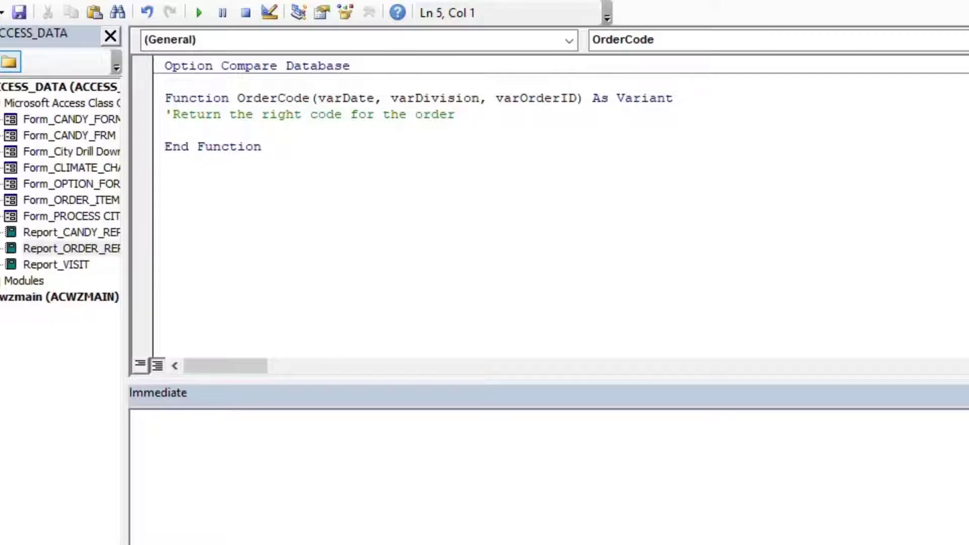
Step: Declare Dim varYear and set varYear = DatePart("y", varDate)
type("Dim varYear")
key("Return")
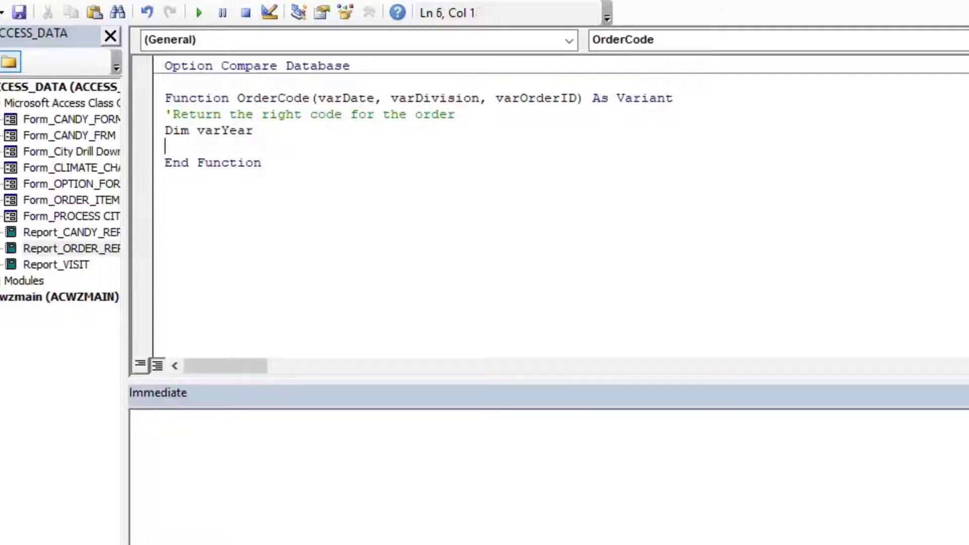
type("varYear ")
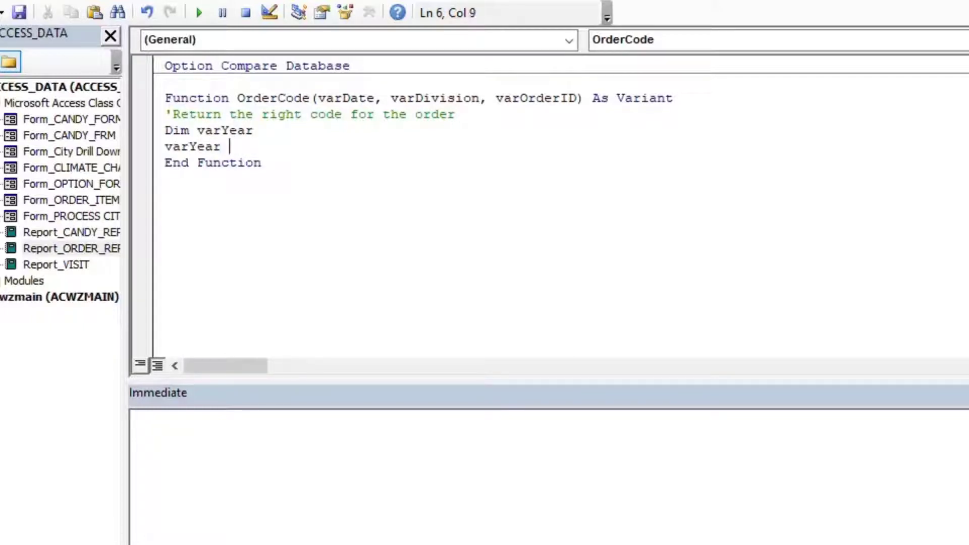
type("= DatePart(")
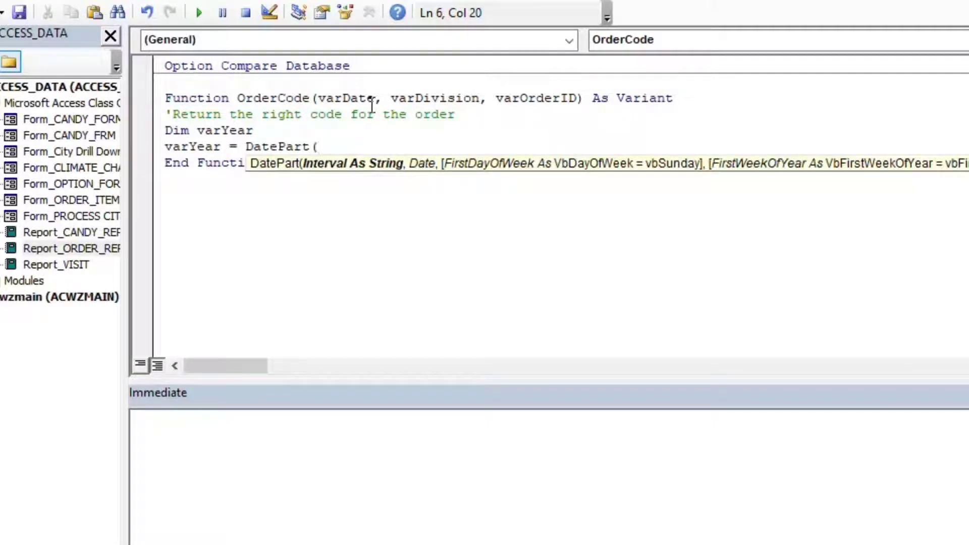
type("\"y\",")
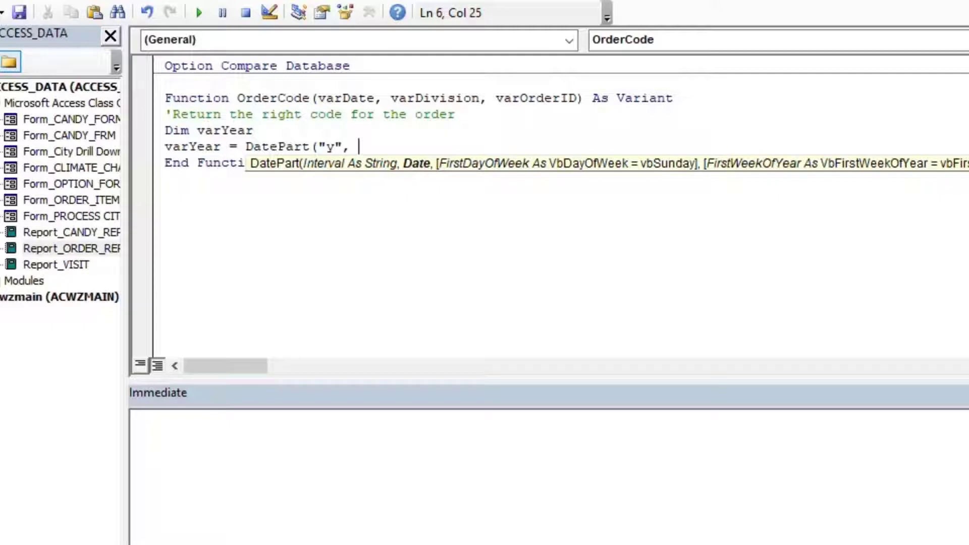
type("varDate)")
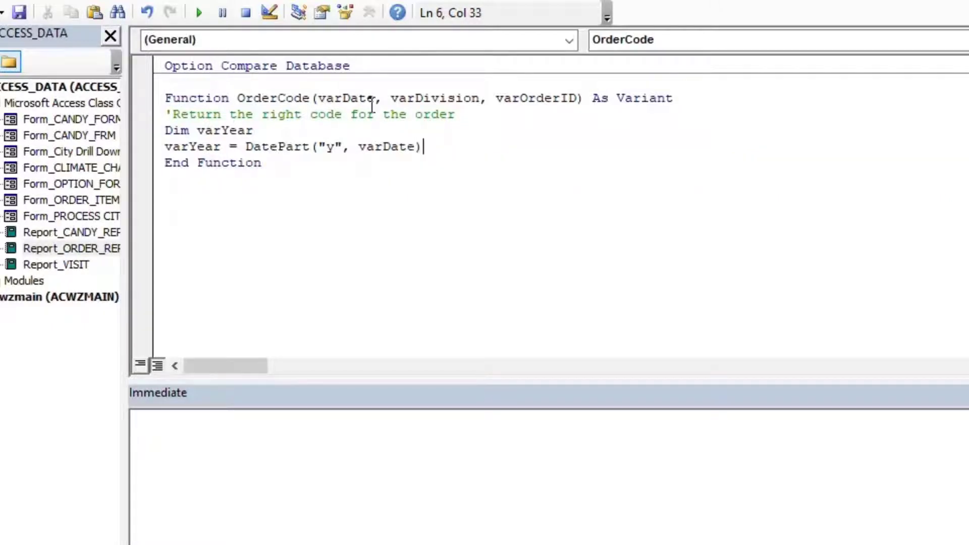
key("Return")
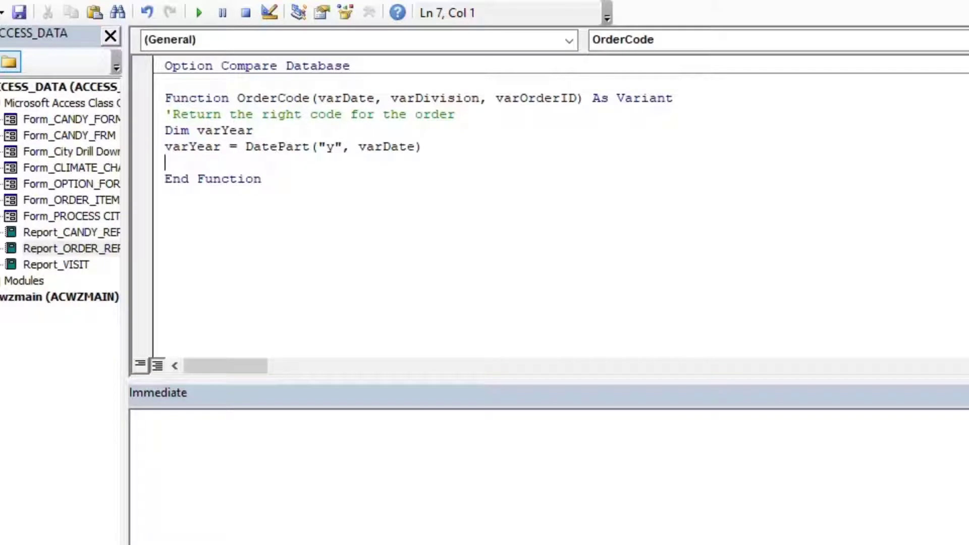
Step: Write the line OrderCode = varYear & "-" & varDivision & "-" & varOrderID
type("ORde")
key("BackSpace")
key("BackSpace")
key("BackSpace")
type("rder")
type("D")
type("ode = ")
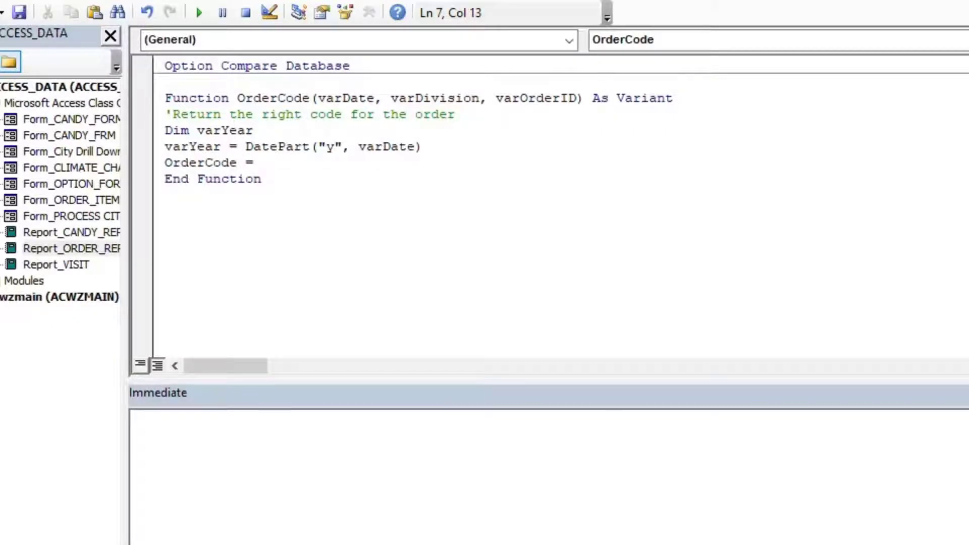
type("varYear &")
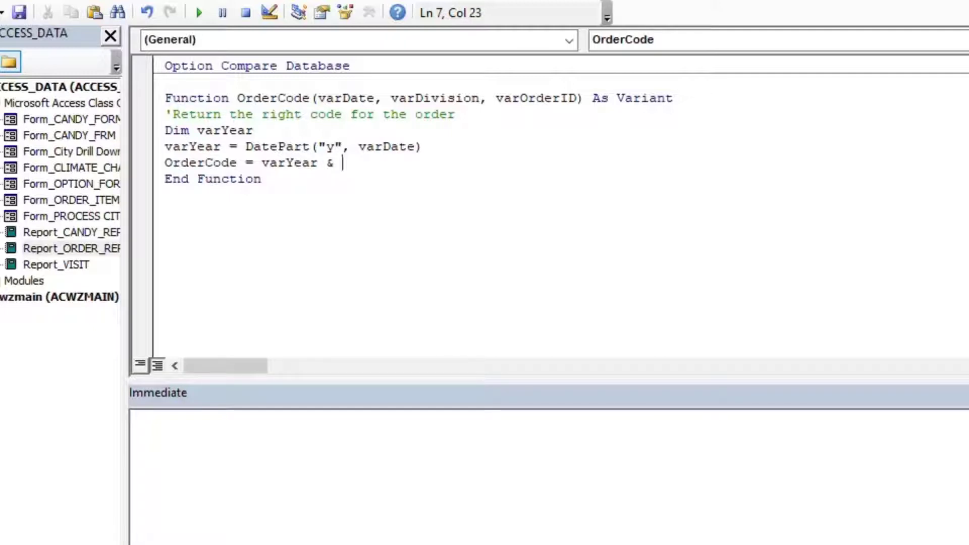
type("\"-\" & var")
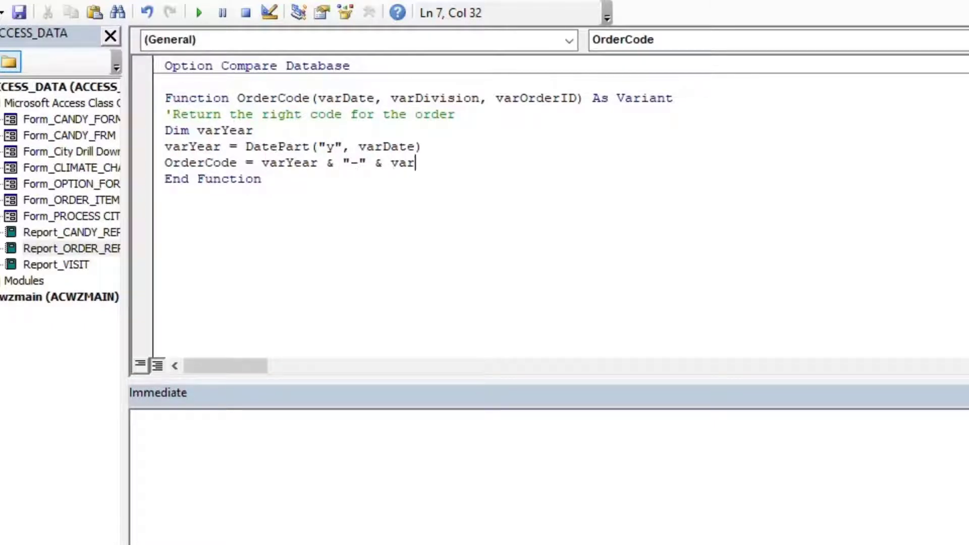
type("Division ")
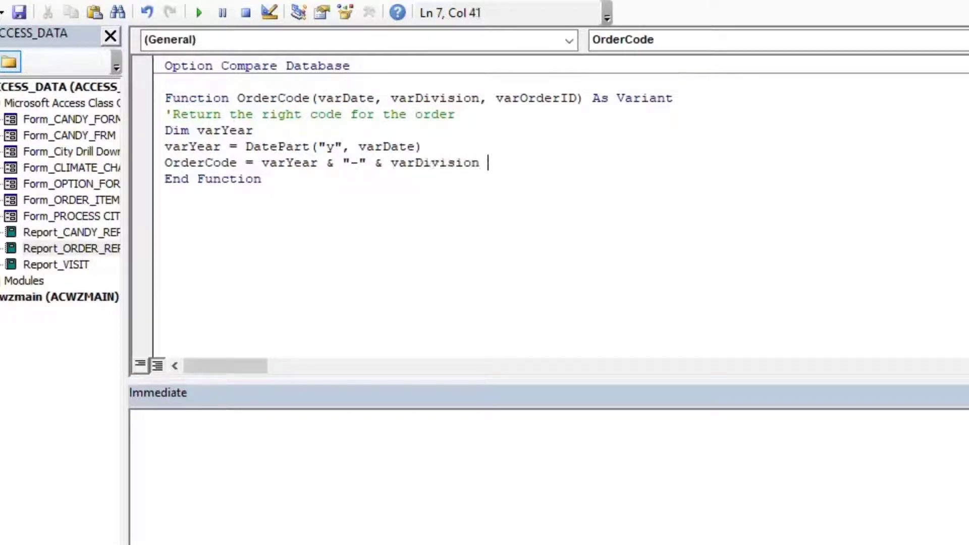
type("& \"-\" & ")
type("var")
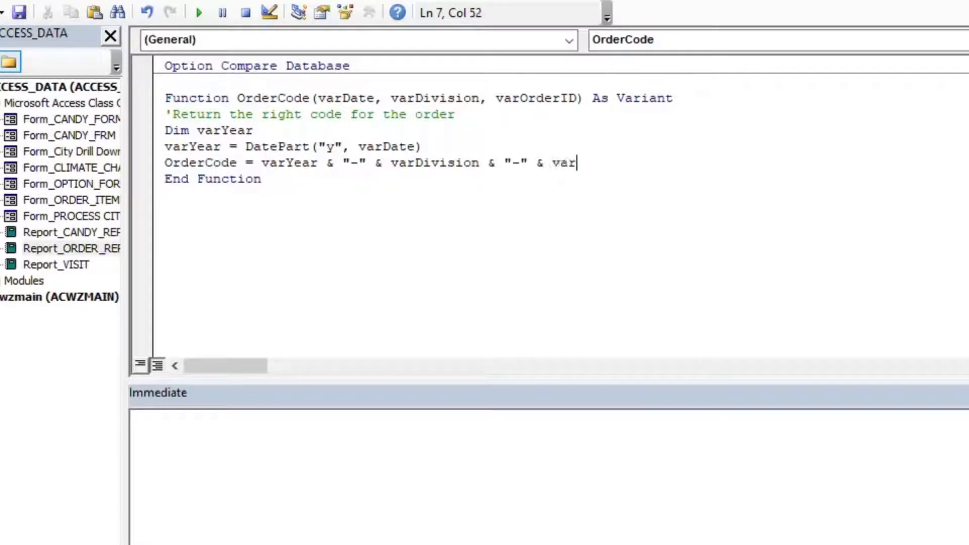
type("OrderID")
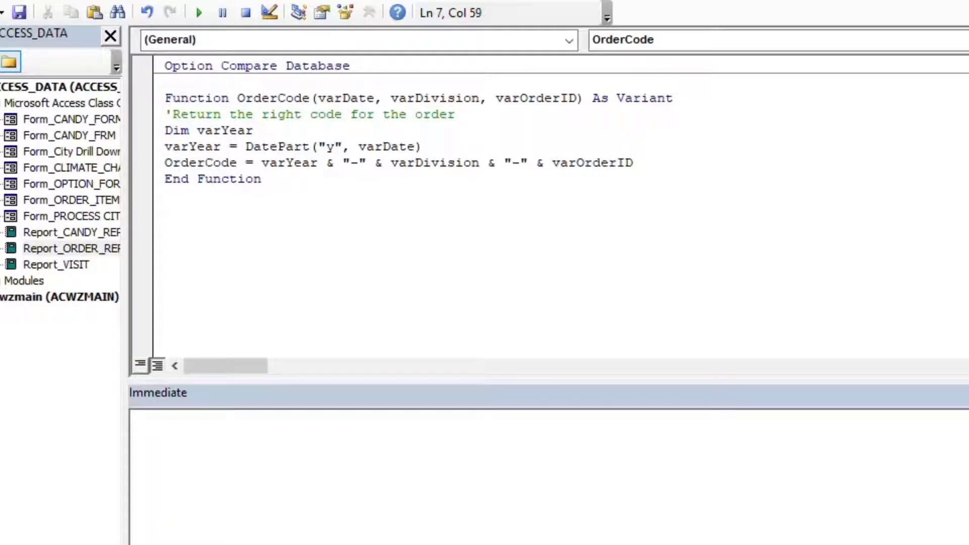
left_click(165, 179)
left_click(164, 147)
left_click(164, 130)
left_click(165, 147)
left_click(255, 130)
left_click(253, 163)
left_click(245, 430)
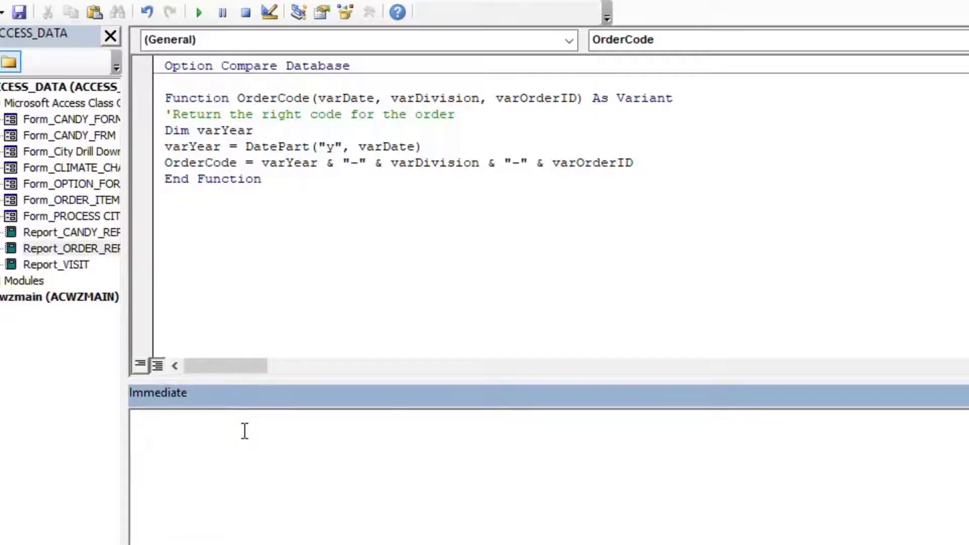
Step: Add the line OrderCode = Null below the comment at the start of the function
left_click(457, 114)
key("Return")
type("Ord")
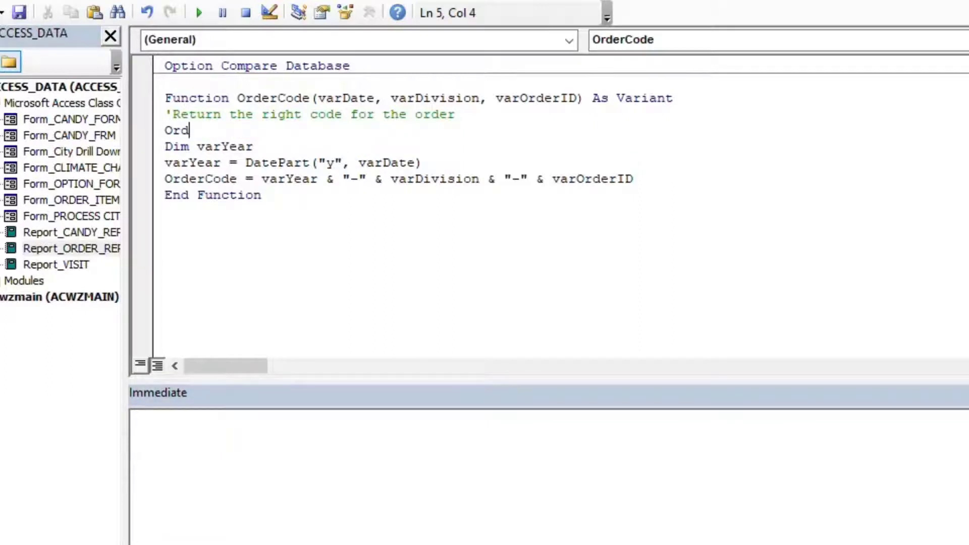
type("erCode ")
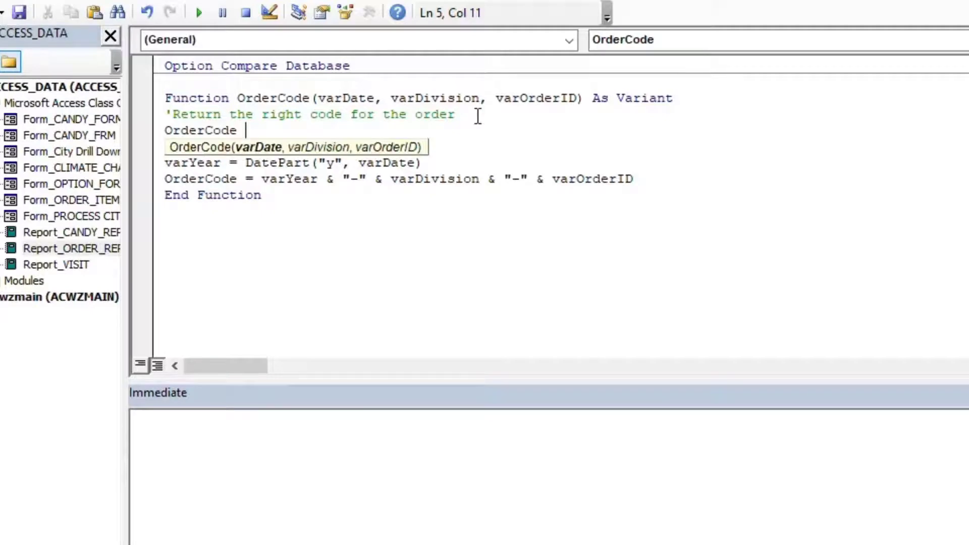
type("= Null")
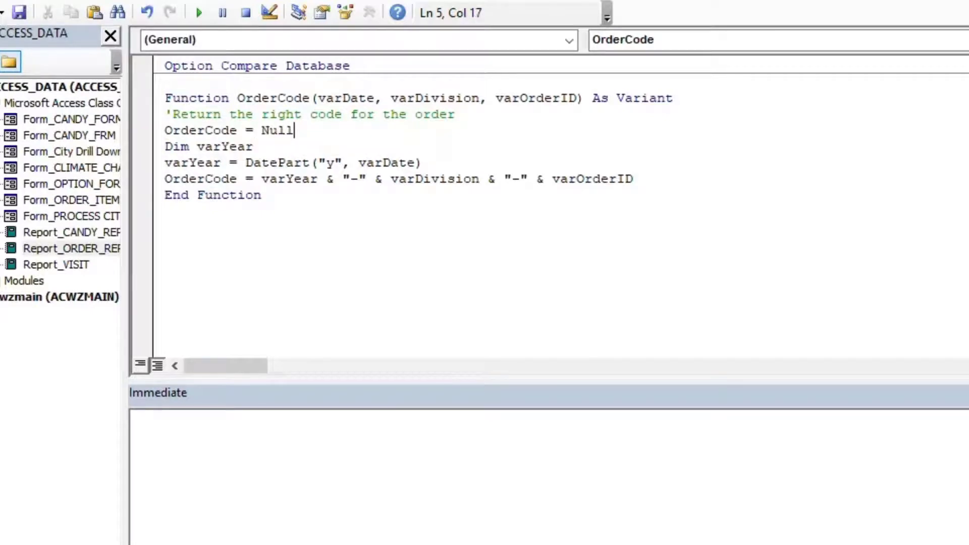
key("Down")
key("Down")
key("Home")
Step: Compile the ACCESS_DATA project from the Debug menu
left_click(164, 195)
key("Up")
key("Up")
key("Up")
left_click(146, 1)
left_click(158, 13)
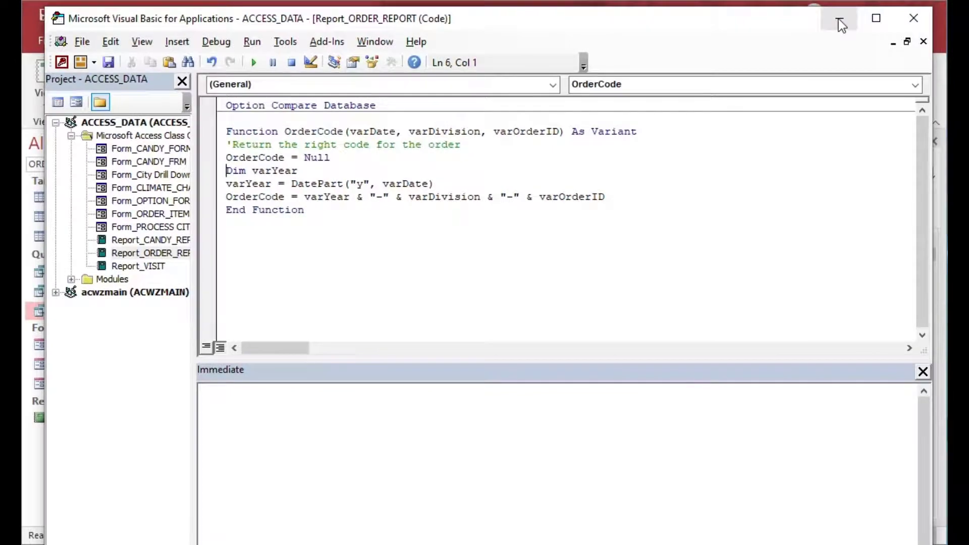
Step: Set the txtOrderCode expression to =OrderCode([OrderDate], [Division], [OrderID])
left_click(839, 20)
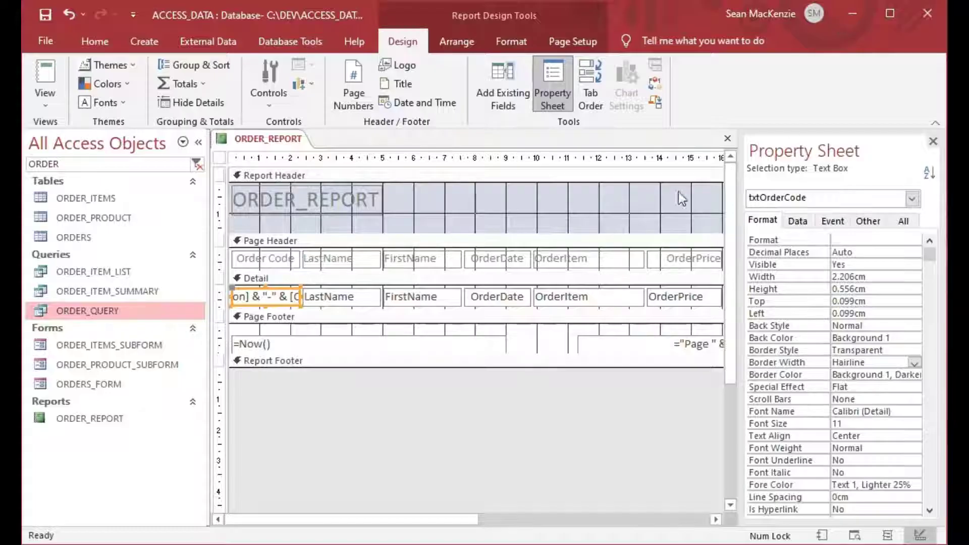
left_click(270, 297)
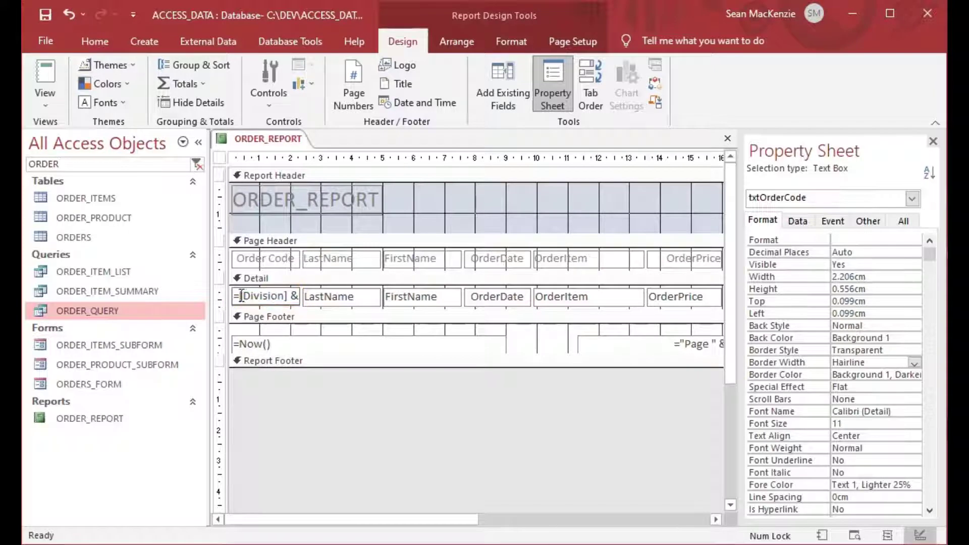
double_click(268, 296)
key("shift+End")
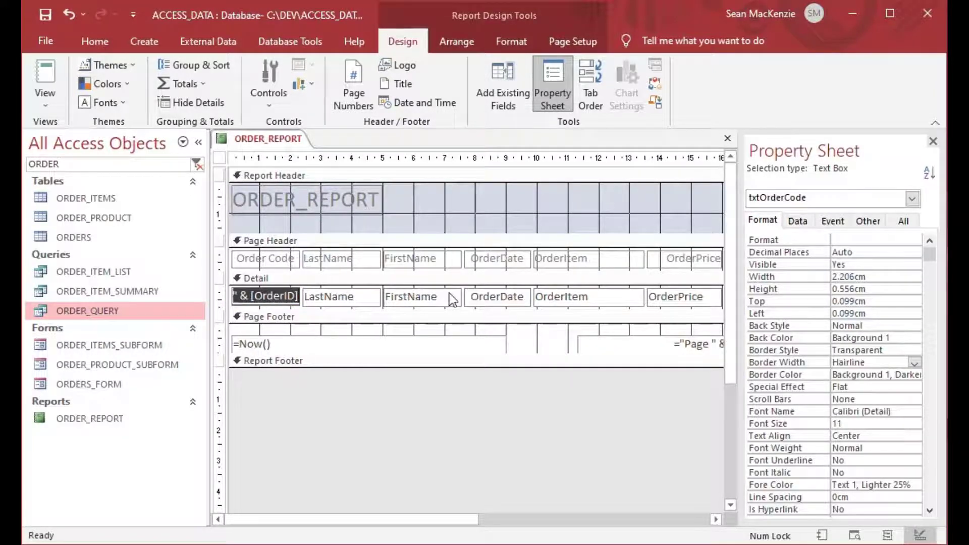
type("Ord")
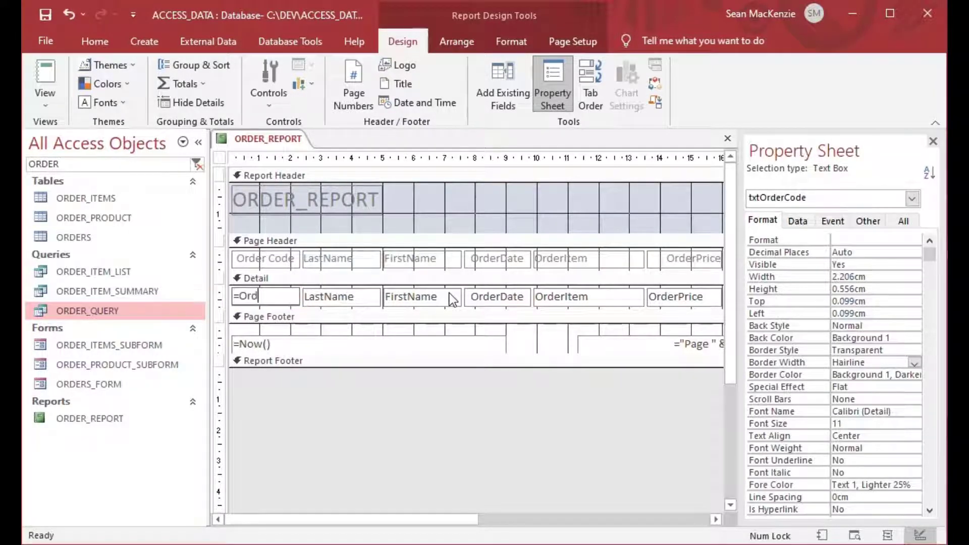
type("erCode")
key("BackSpace")
key("BackSpace")
key("BackSpace")
key("BackSpace")
type("Code([")
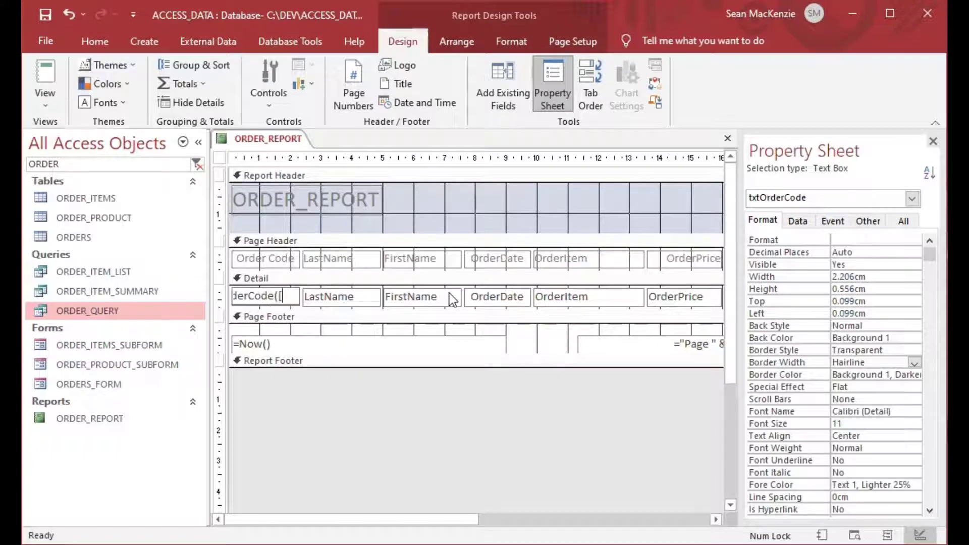
type("Or")
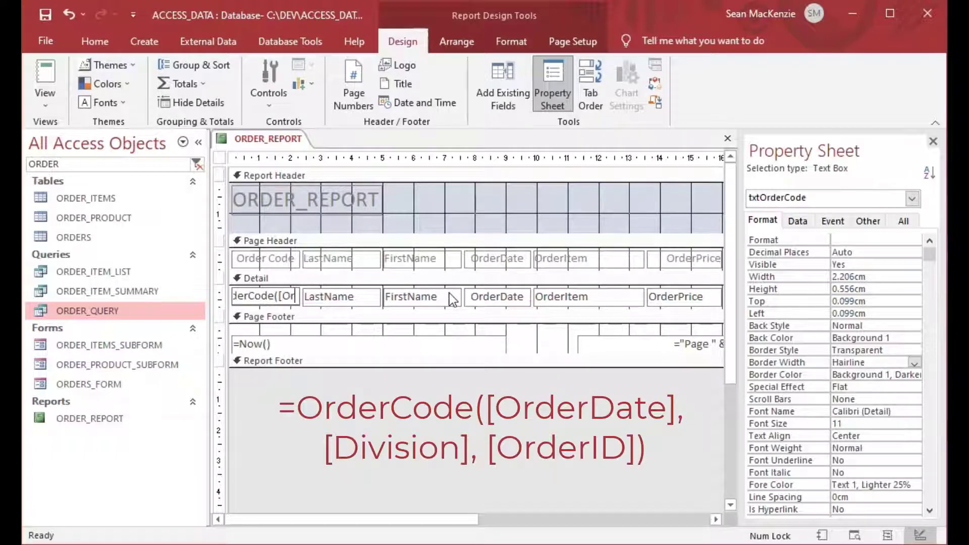
type("derDAte]")
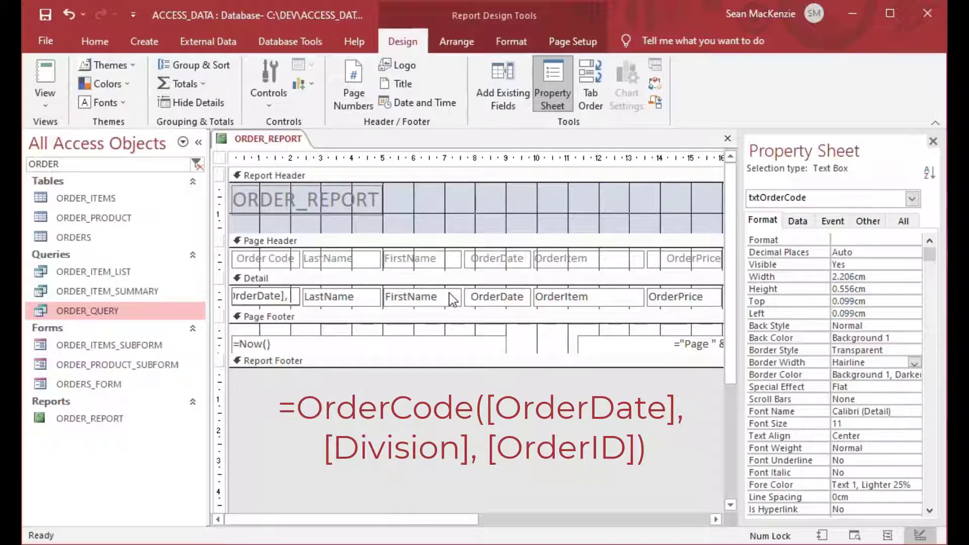
type(", [Divis")
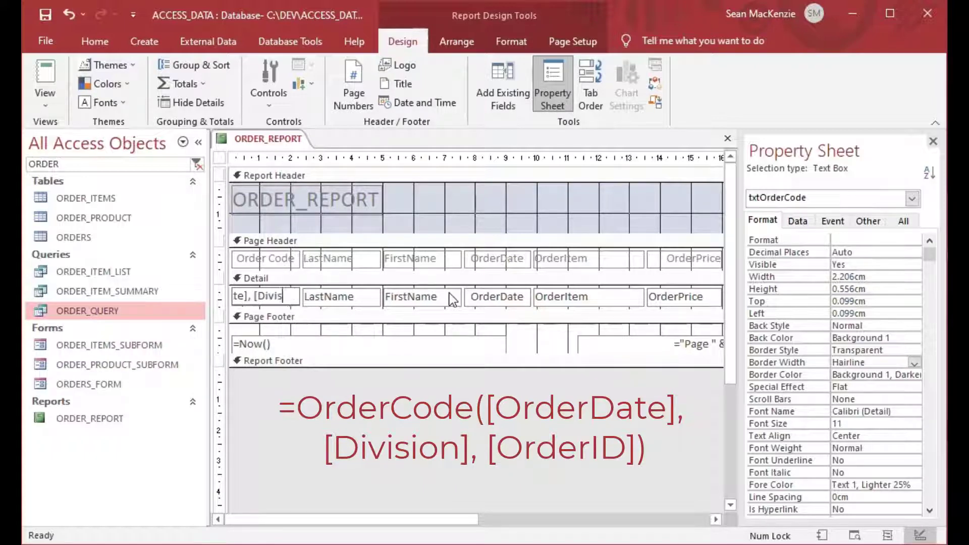
type("ion], [O")
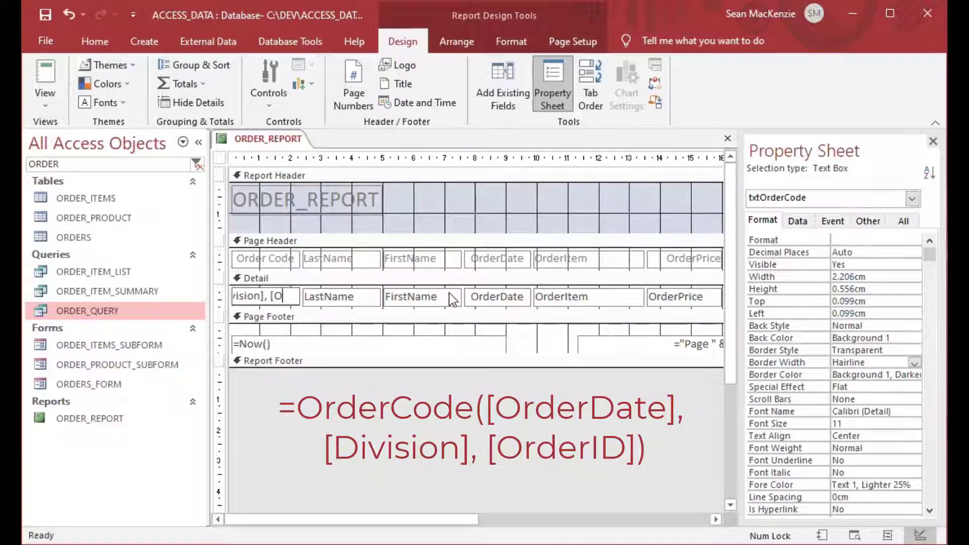
type("rderID])")
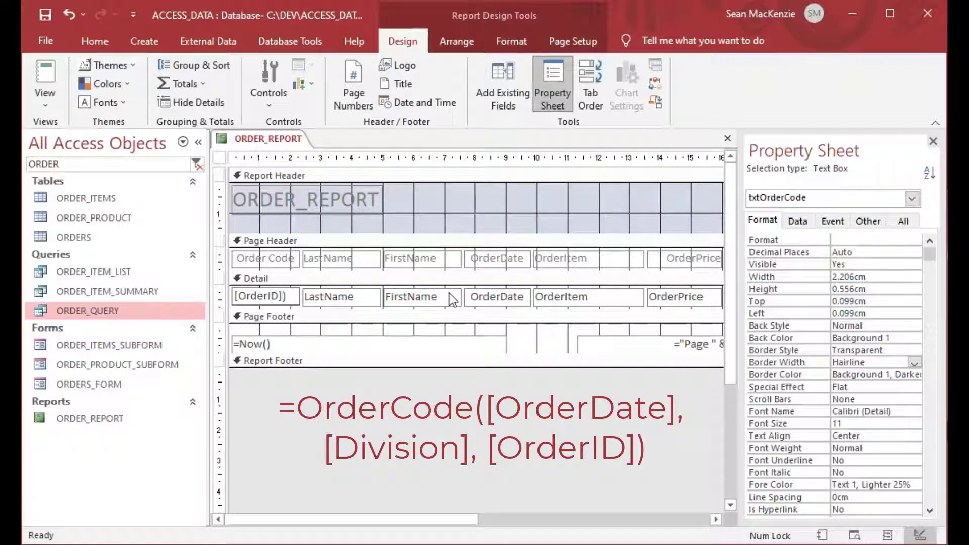
key("Tab")
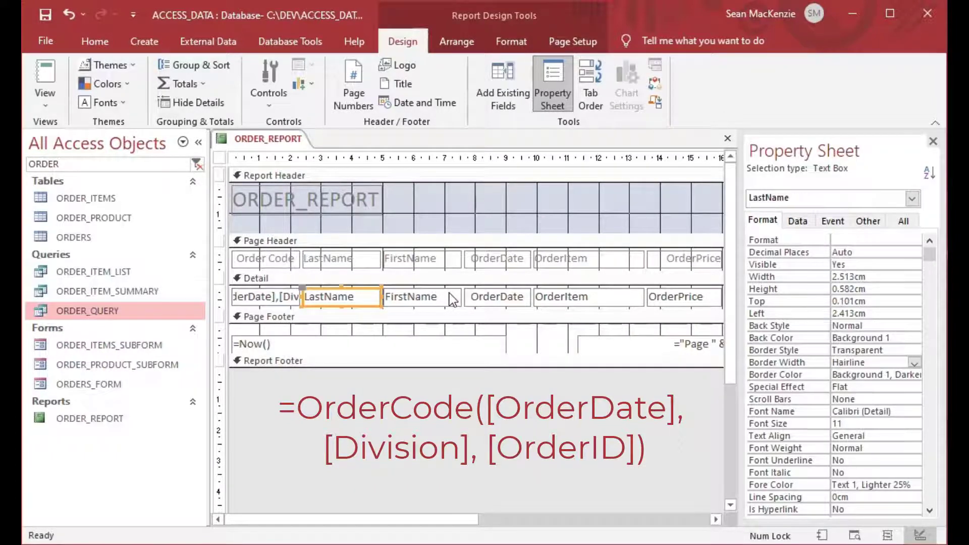
Step: Check txtOrderCode's Control Source on the Data tab, then show ORDER_REPORT in Print Preview
left_click(278, 297)
left_click(797, 220)
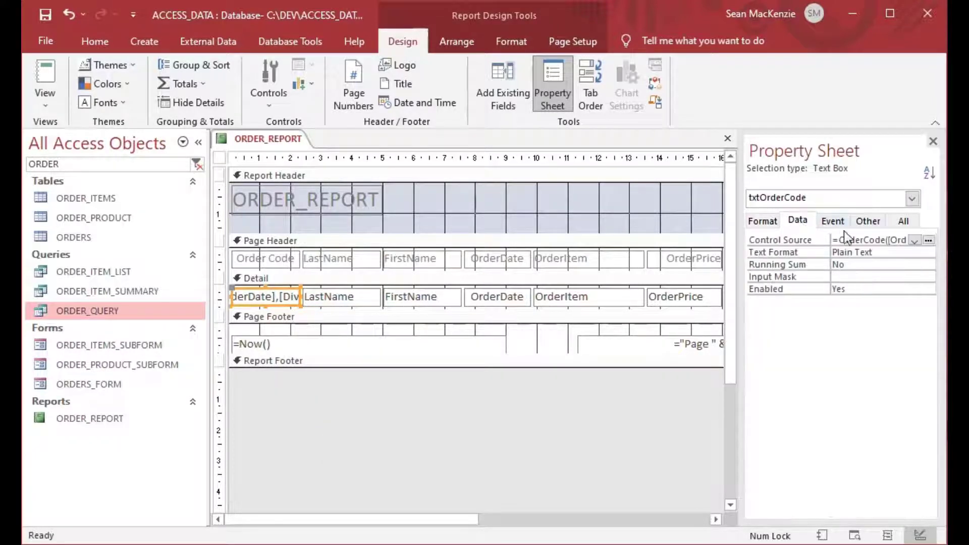
left_click(850, 240)
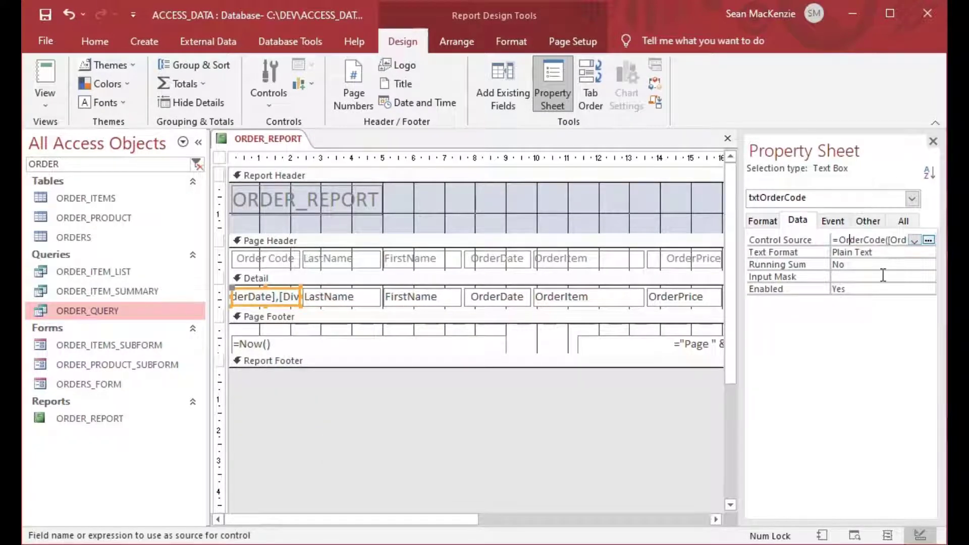
key("Right")
key("Right")
key("Right")
key("Right")
key("Right")
key("Right")
key("Right")
key("Right")
key("Right")
key("Right")
key("Right")
key("Right")
key("Right")
key("Right")
key("Right")
key("Right")
key("Right")
key("Right")
key("Right")
key("Right")
key("Right")
key("Right")
key("Right")
key("Right")
key("Right")
key("Right")
key("Right")
key("Right")
key("Right")
key("Right")
key("Right")
key("Right")
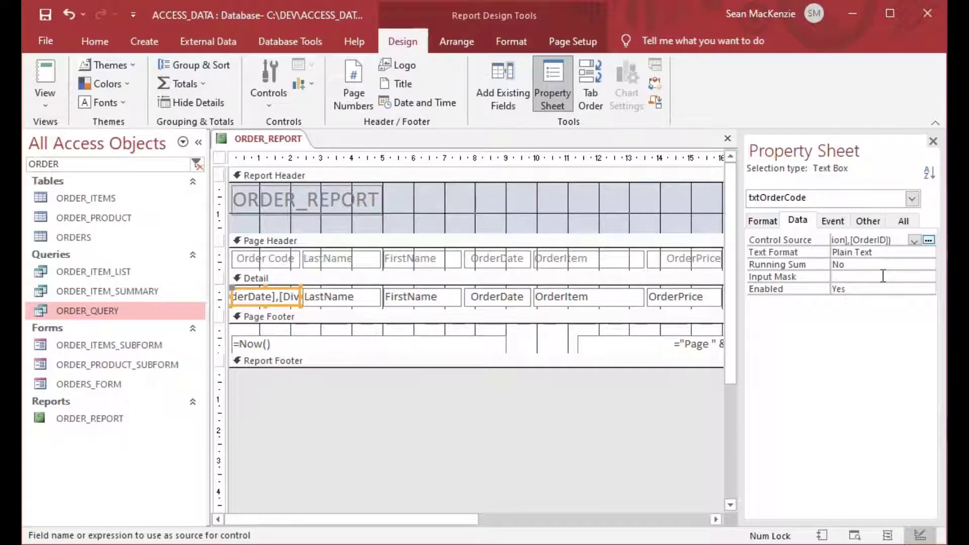
key("Home")
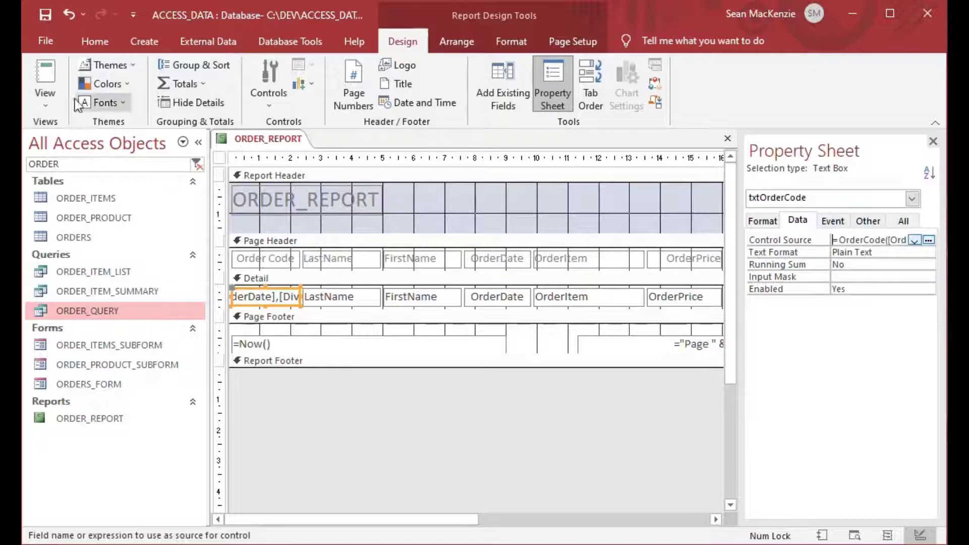
left_click(50, 107)
left_click(65, 162)
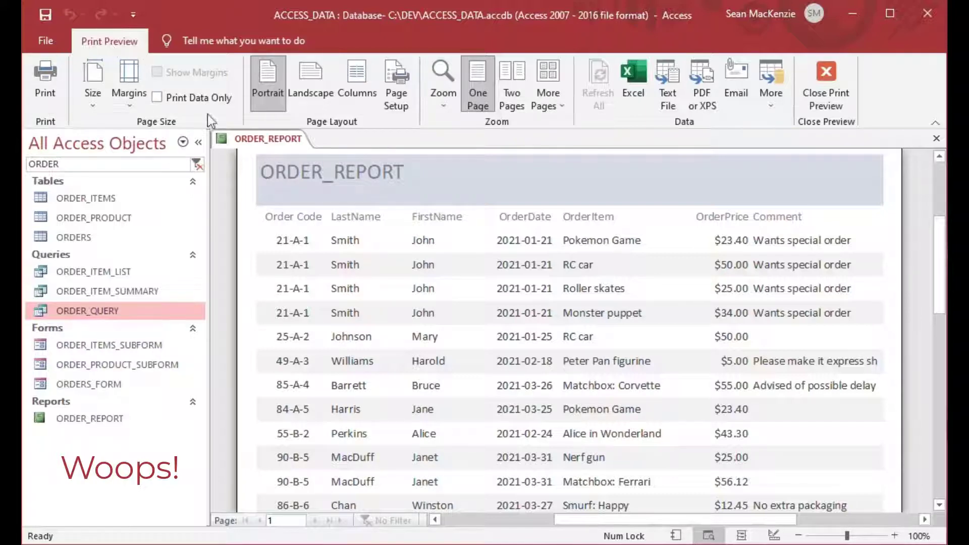
Step: Switch ORDER_REPORT from Print Preview back to Design View via its tab menu
right_click(281, 138)
left_click(333, 250)
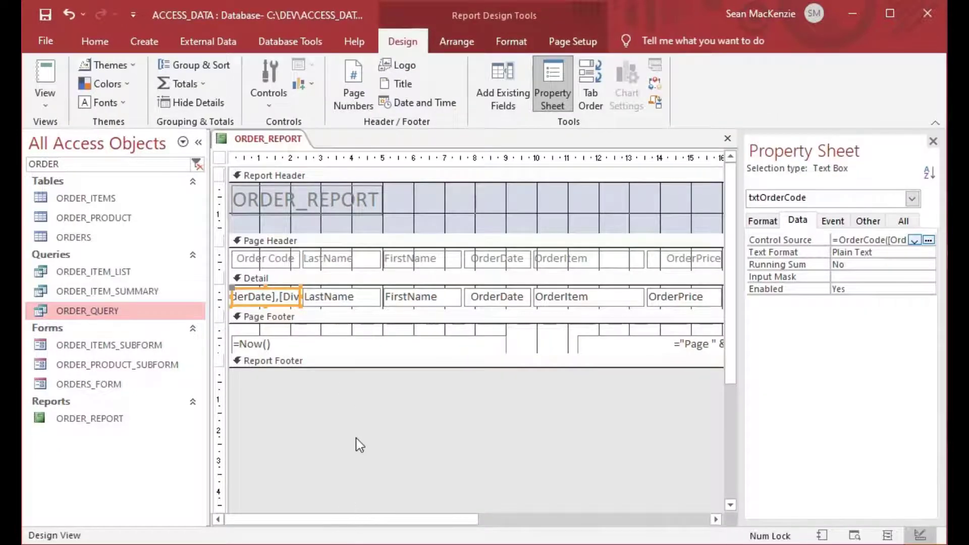
Step: Inspect the Order Code Control Source in the Expression Builder and cancel
left_click(855, 240)
left_click(928, 240)
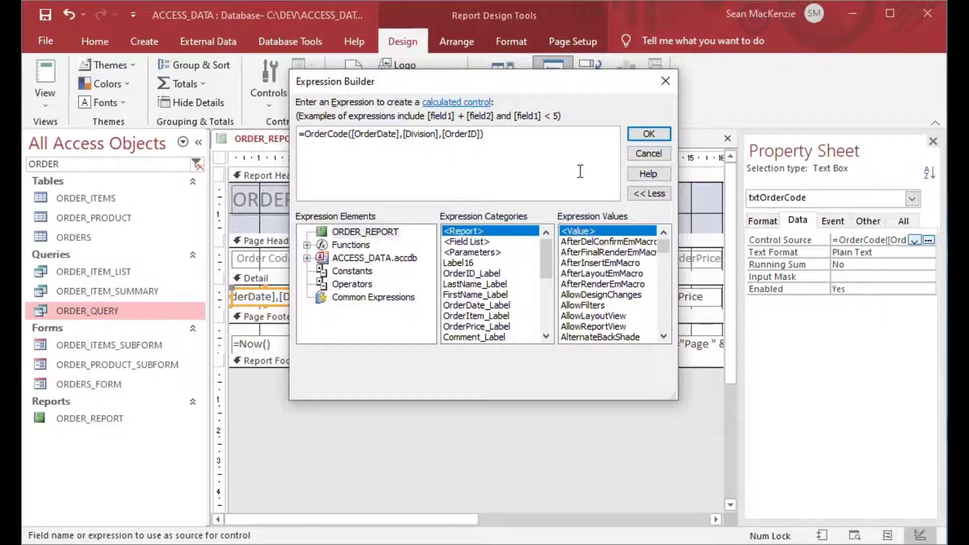
left_click(646, 154)
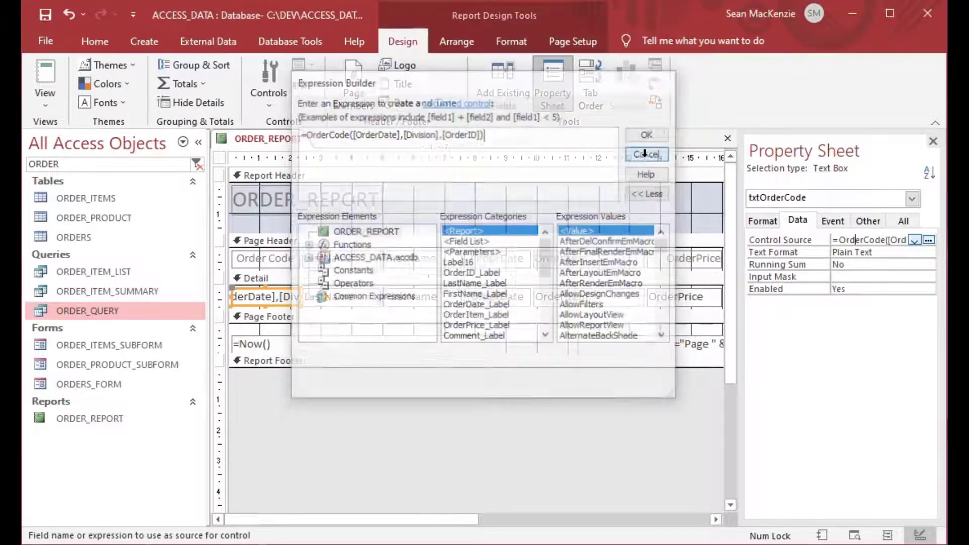
Step: Change the DatePart year format from "y" to "yyyy" and return to the report
left_click(656, 88)
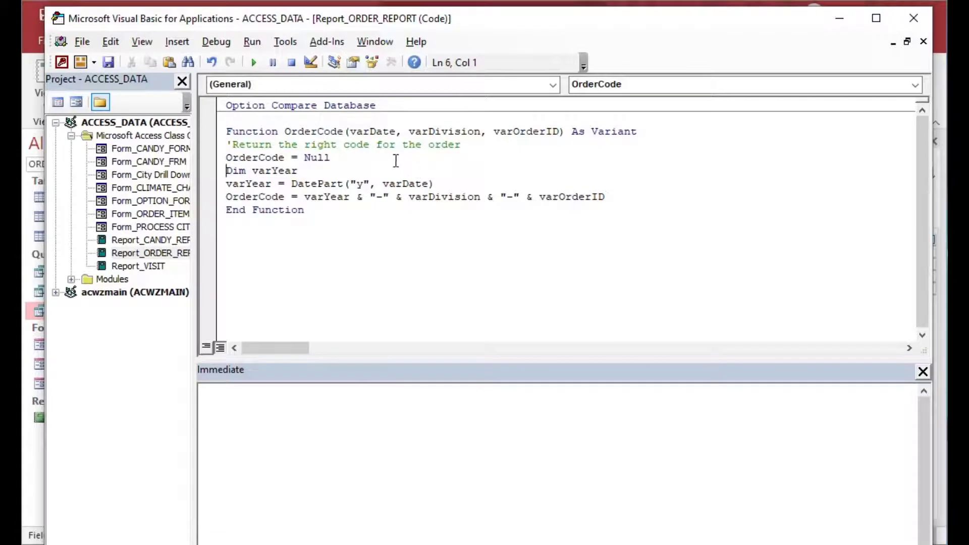
left_click_drag(364, 183, 369, 183)
key("Left")
type("yyy")
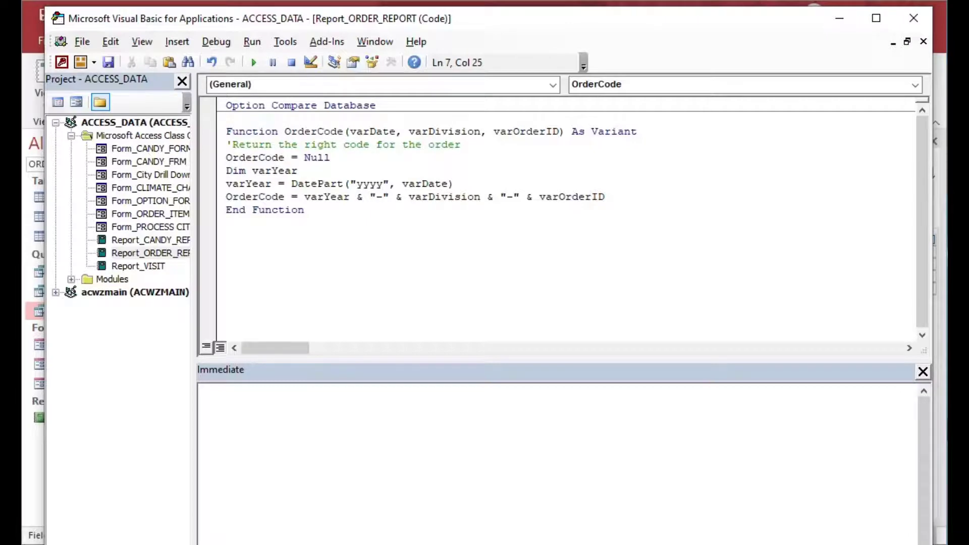
left_click(527, 230)
left_click(839, 18)
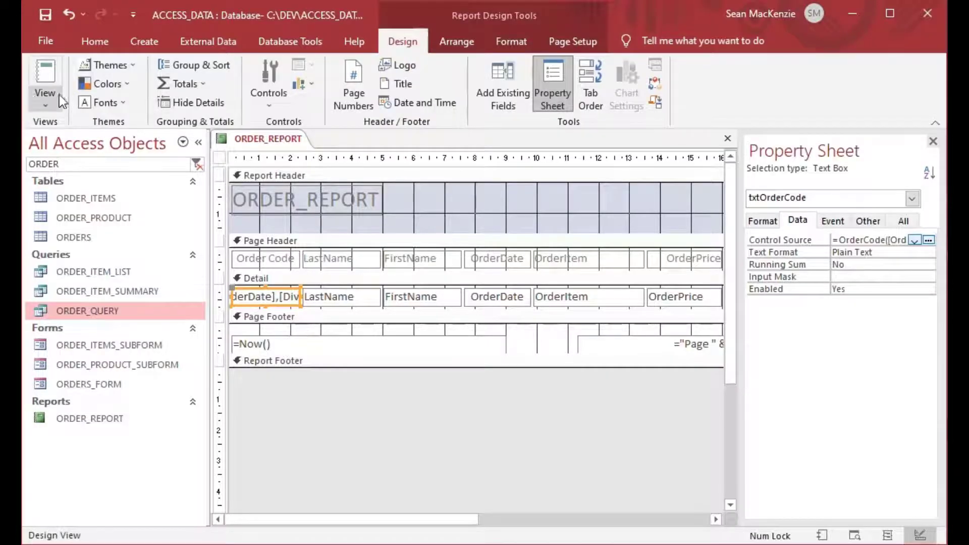
left_click(34, 97)
left_click(71, 169)
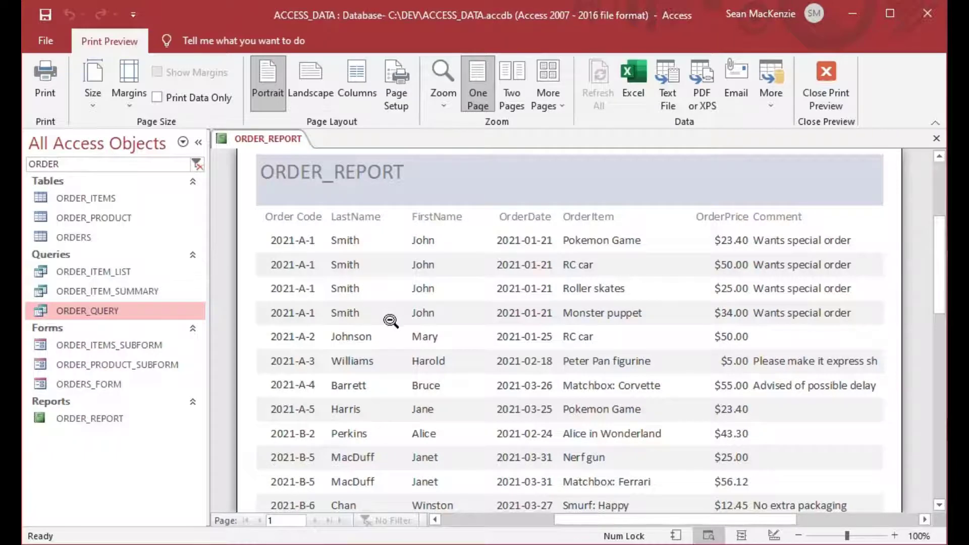
scroll(372, 327, "down", 3)
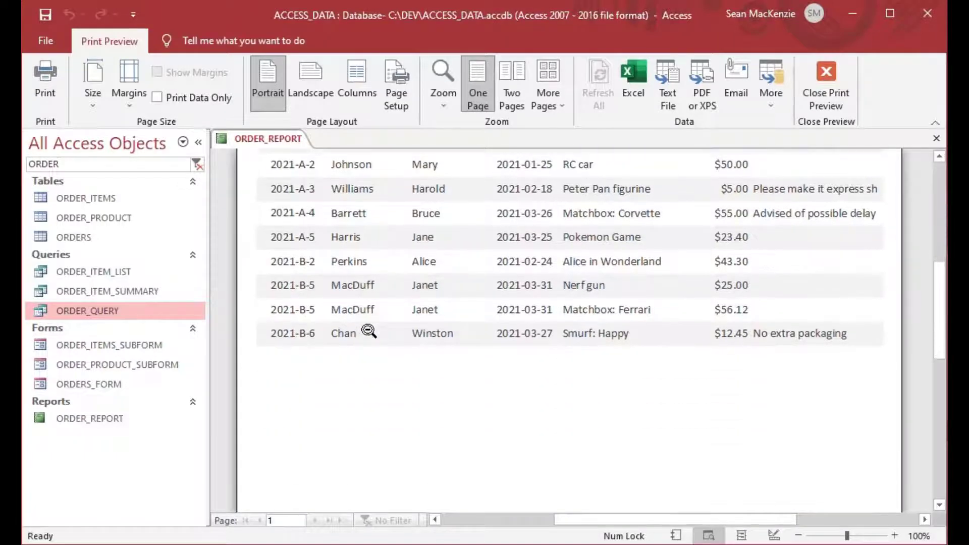
scroll(369, 331, "up", 4)
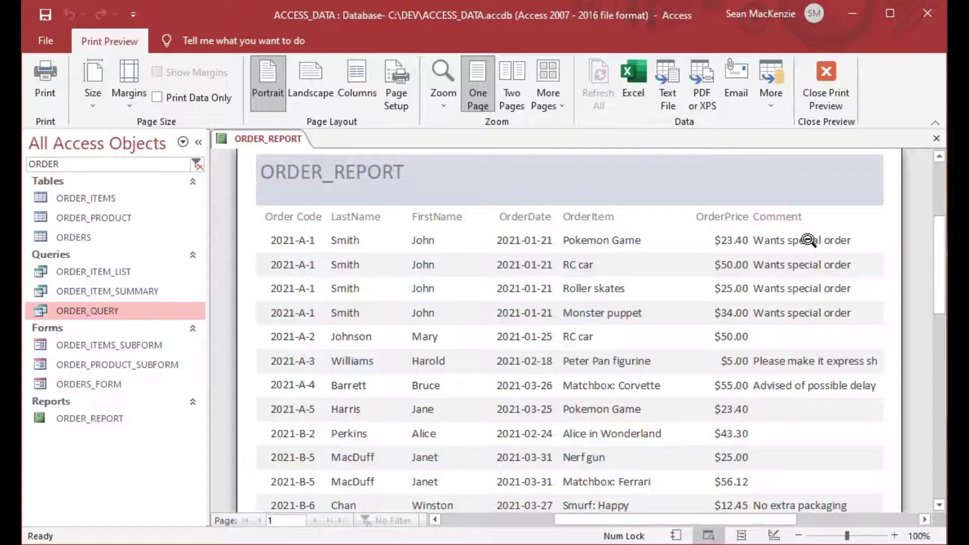
left_click(827, 103)
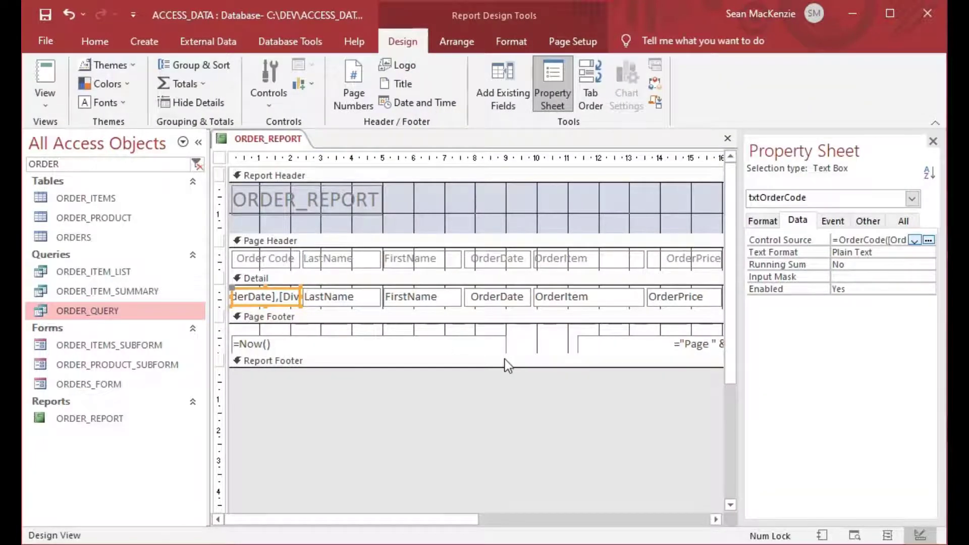
Step: Delete the FirstName heading and text box from ORDER_REPORT
left_click_drag(444, 520, 493, 519)
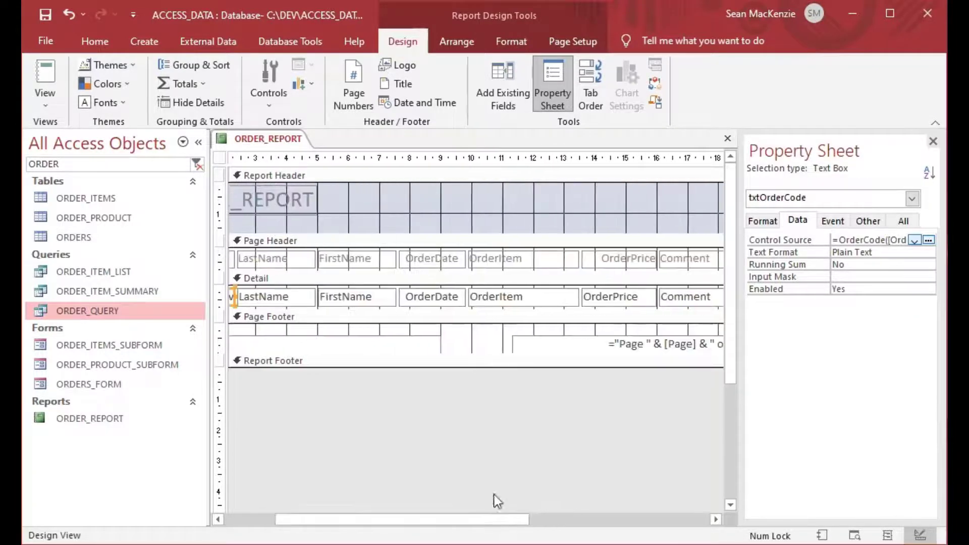
left_click(359, 299)
left_click(368, 259, "shift")
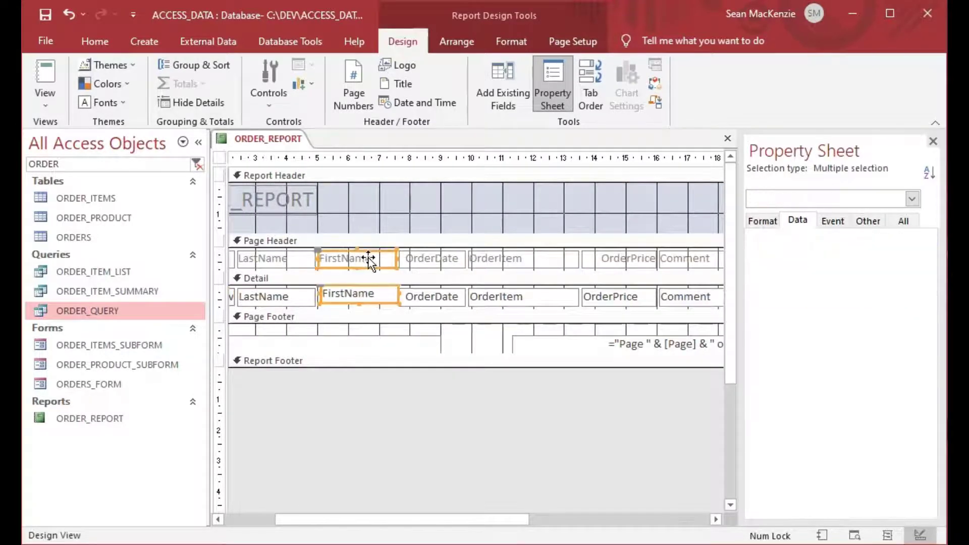
key("Delete")
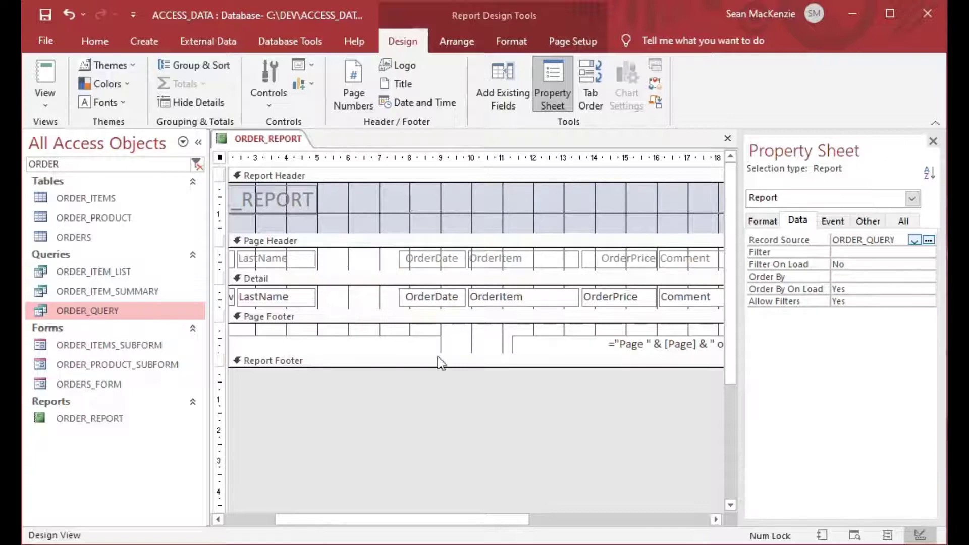
Step: Shift the OrderDate, OrderItem and OrderPrice columns left into the gap
left_click_drag(432, 516, 514, 525)
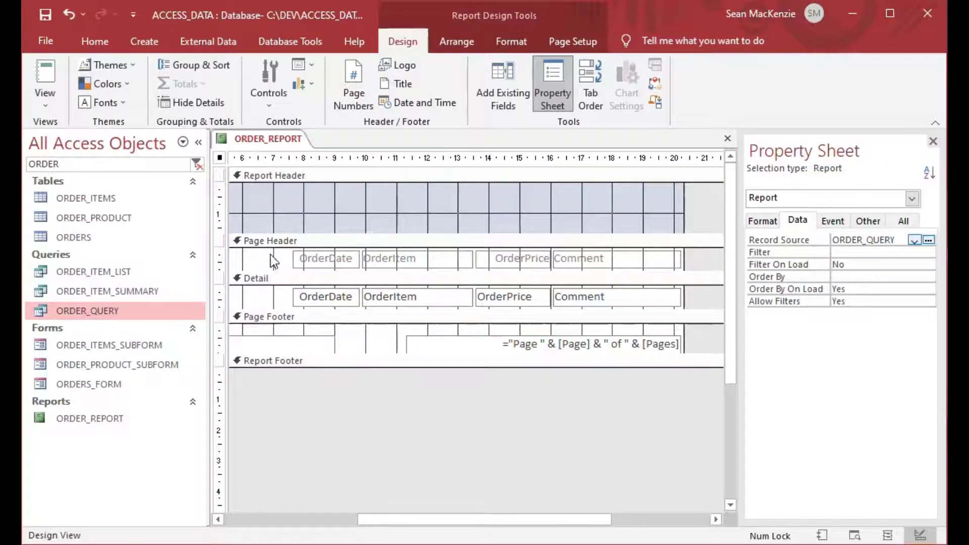
left_click_drag(284, 257, 516, 300)
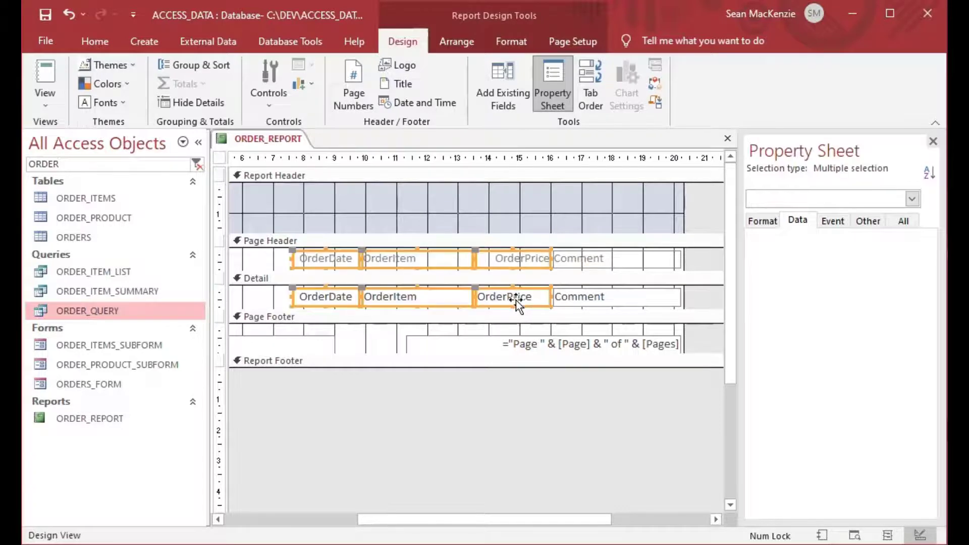
key("Left")
key("Left")
key("Left")
key("Left")
key("Left")
key("Left")
key("Left")
key("Left")
key("Left")
key("Left")
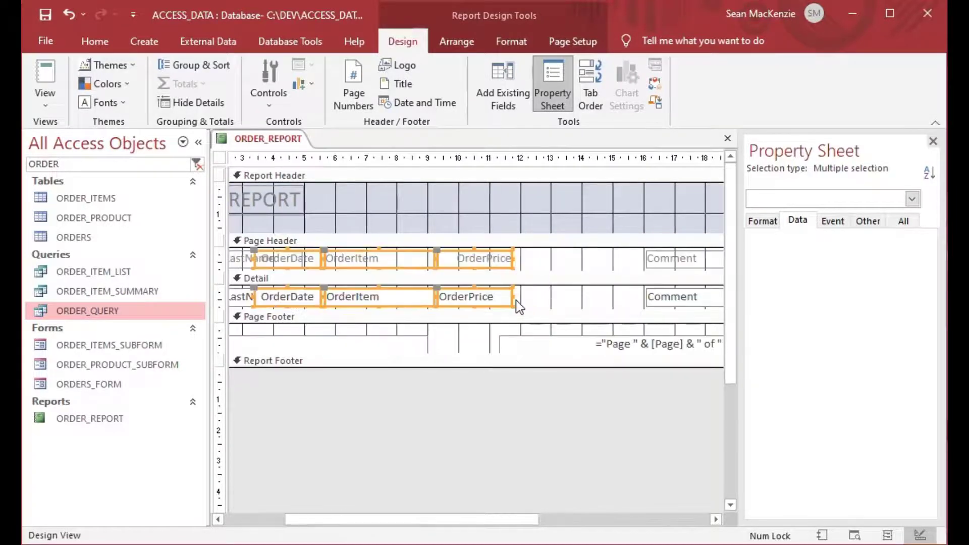
key("Right")
key("Right")
key("Right")
key("Right")
key("Right")
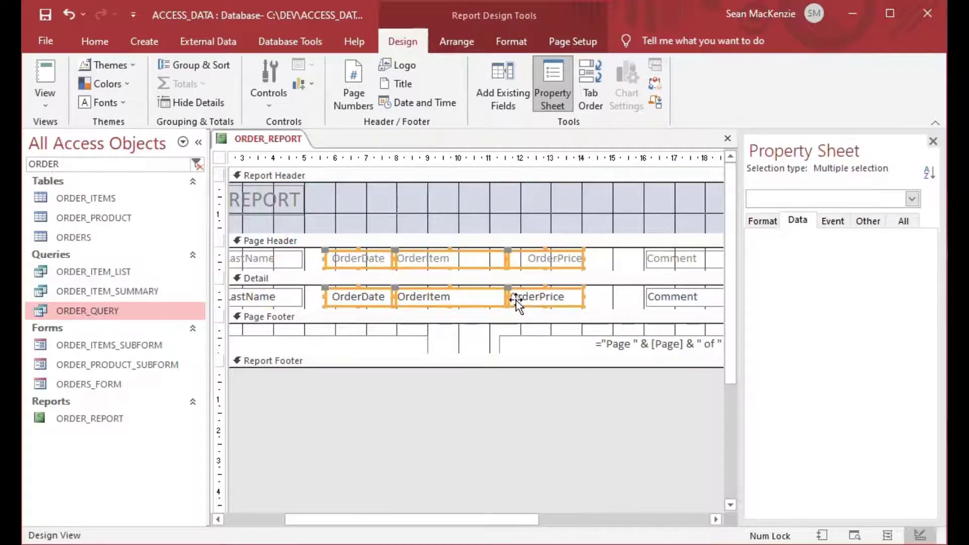
key("Left")
key("Left")
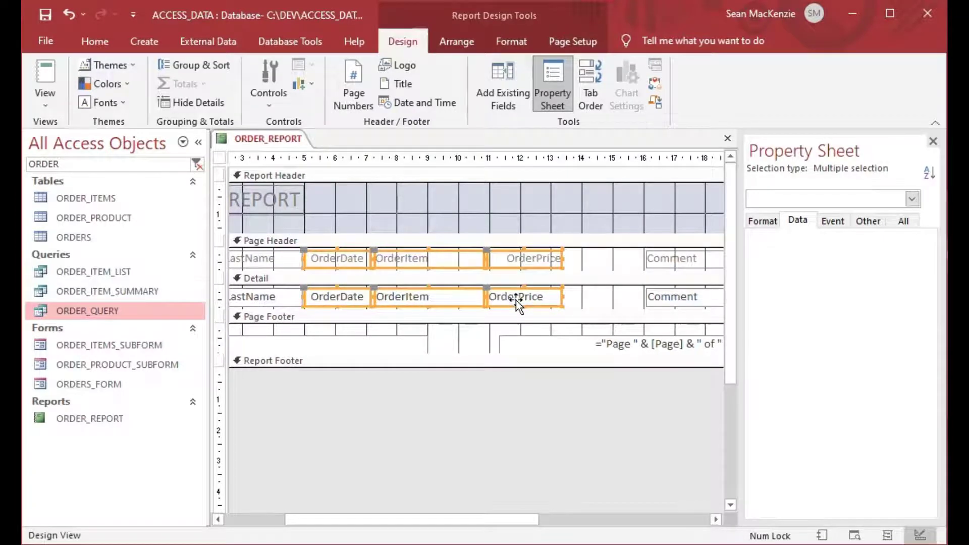
left_click(596, 301)
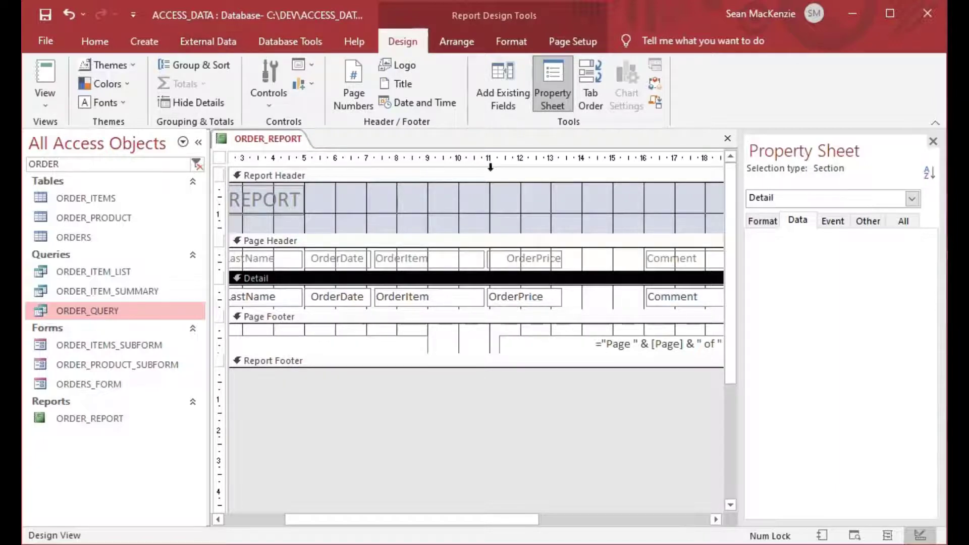
Step: Move the Comment heading and value box further right
left_click(665, 263)
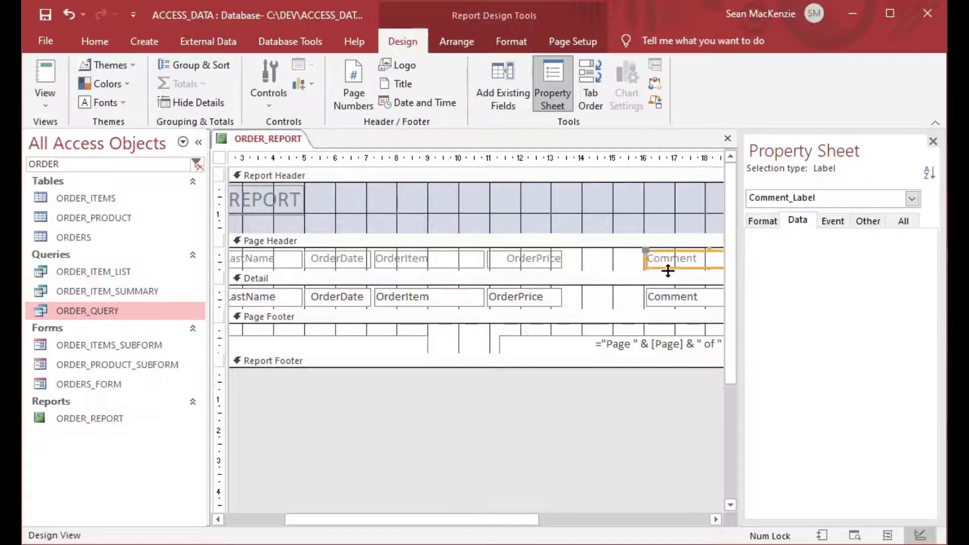
left_click(668, 298, "shift")
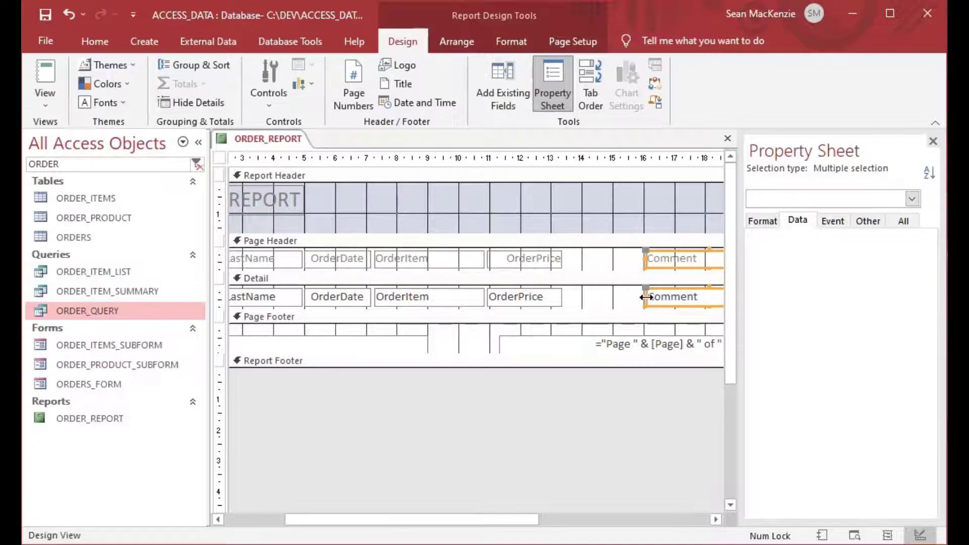
left_click_drag(644, 297, 669, 298)
left_click(575, 277)
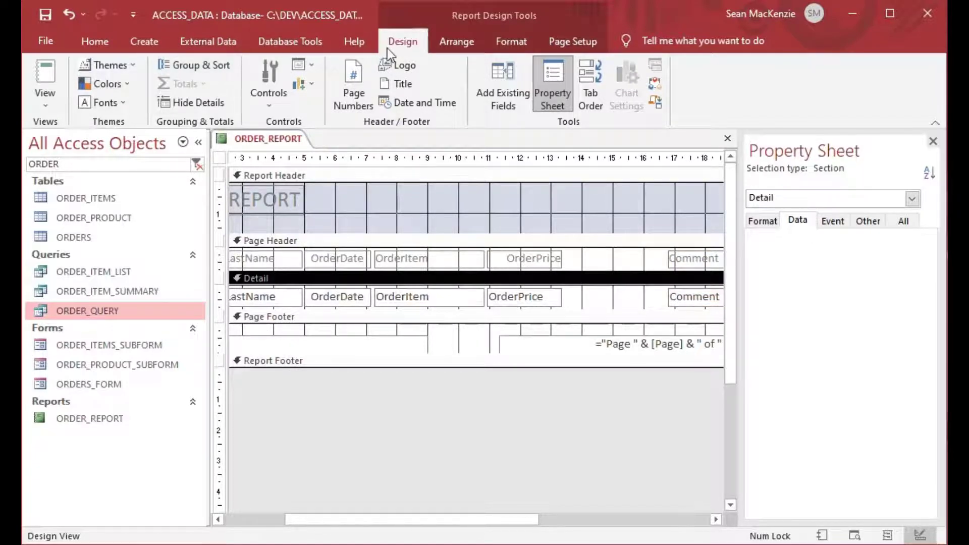
Step: Add an unbound text box after OrderPrice in Detail and delete its label
left_click(271, 98)
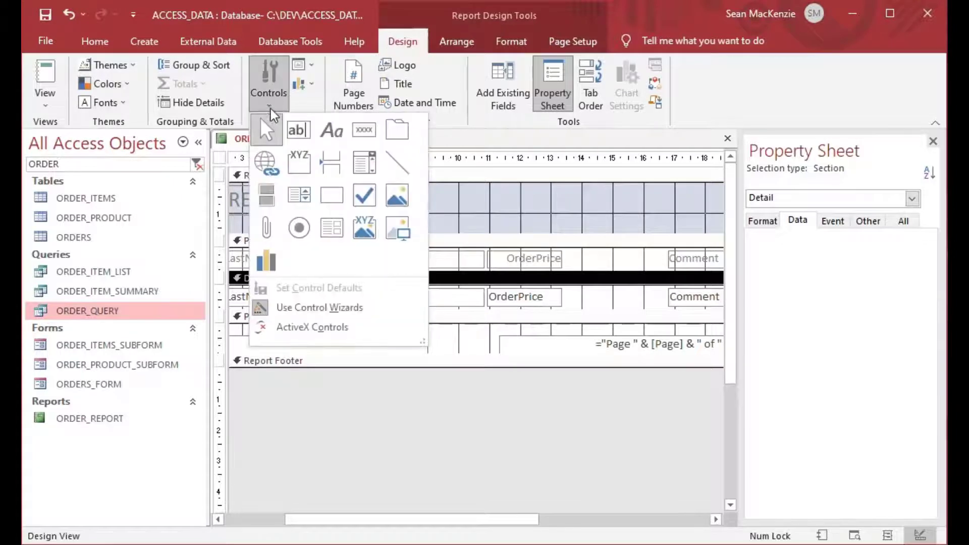
left_click(297, 130)
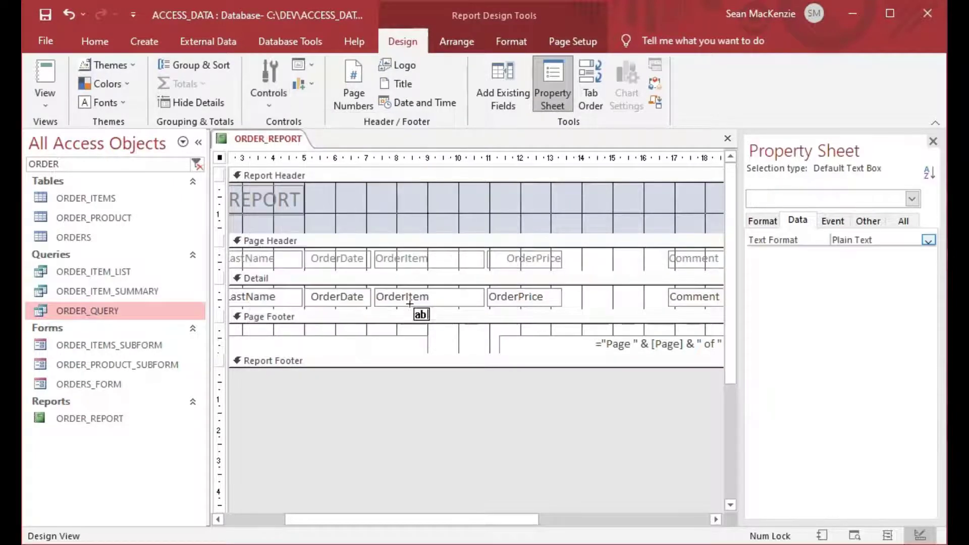
left_click(562, 288)
left_click(482, 298)
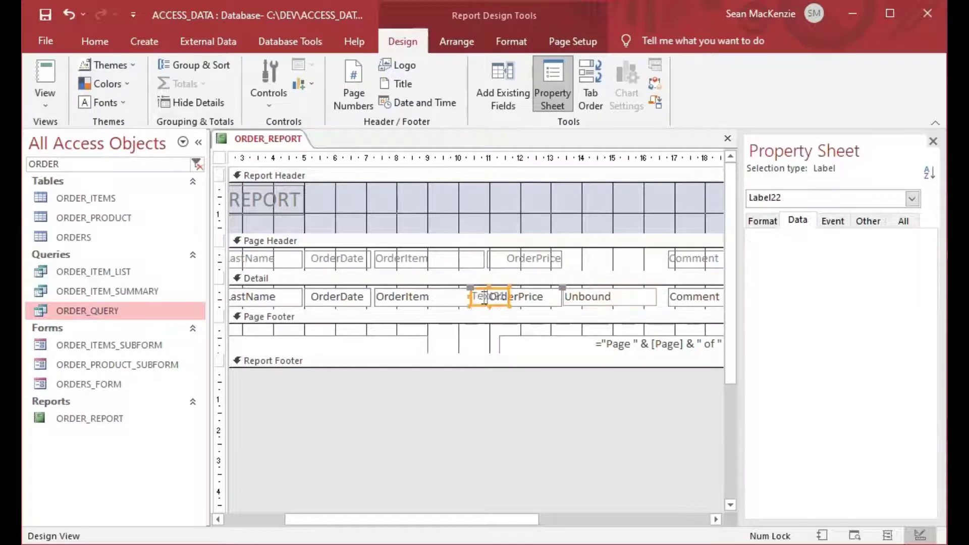
key("Delete")
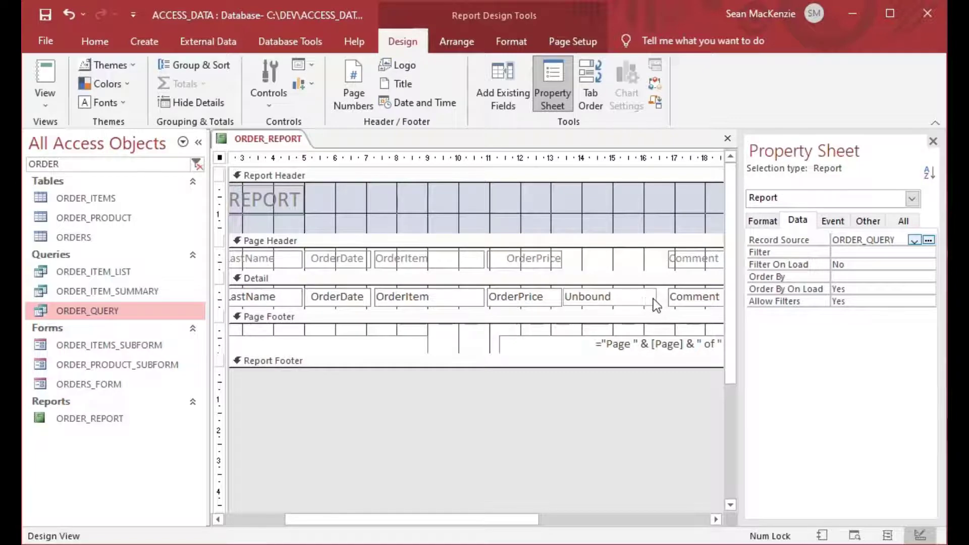
Step: Drag the Comment controls' left edge slightly left
left_click(674, 298)
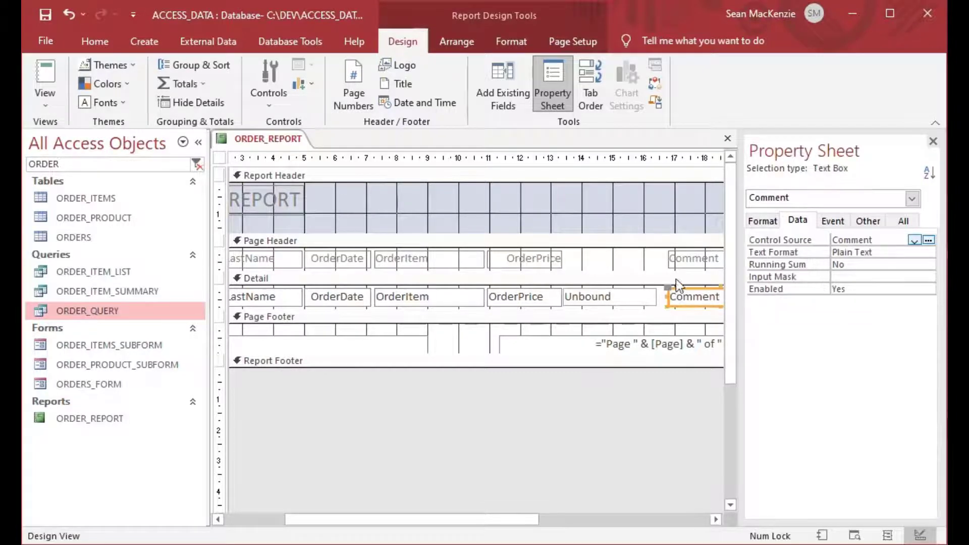
left_click(678, 260, "shift")
left_click_drag(668, 298, 657, 299)
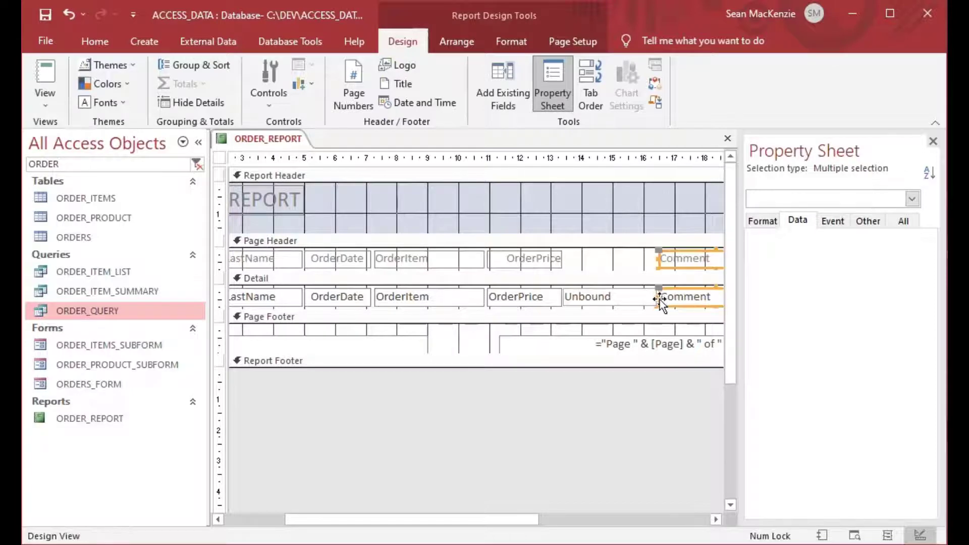
left_click(537, 268)
left_click(598, 298)
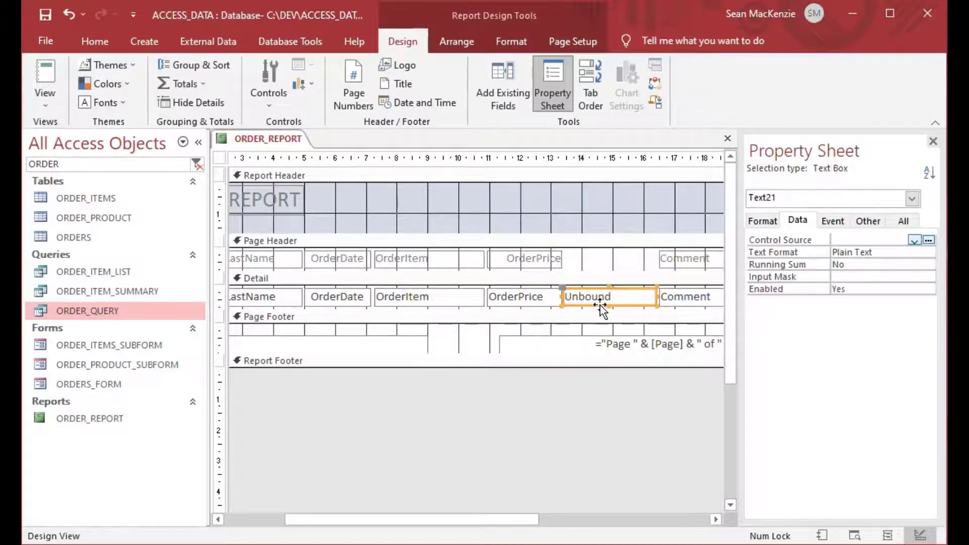
left_click(537, 260)
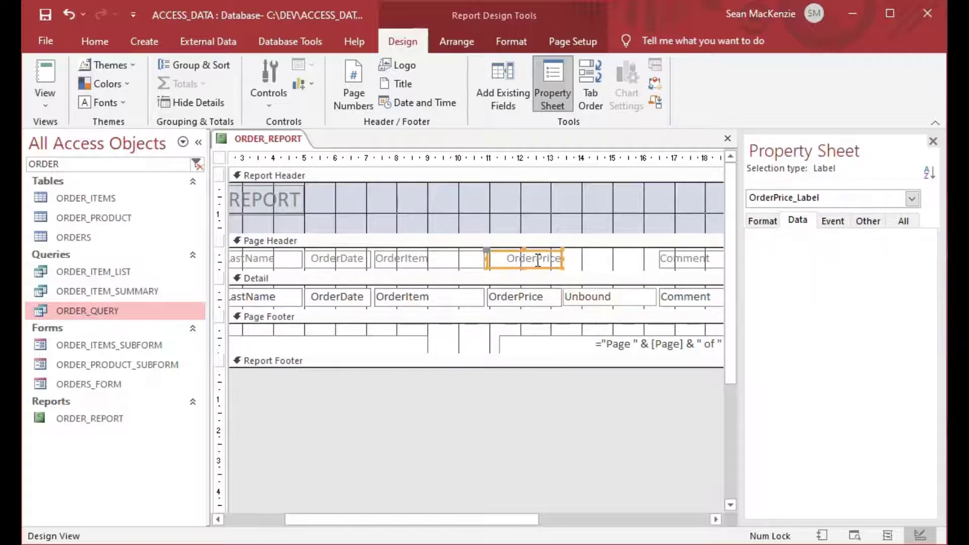
Step: Move the new heading label beside OrderPrice in the Page Header and widen it
left_click(609, 258)
left_click(604, 260)
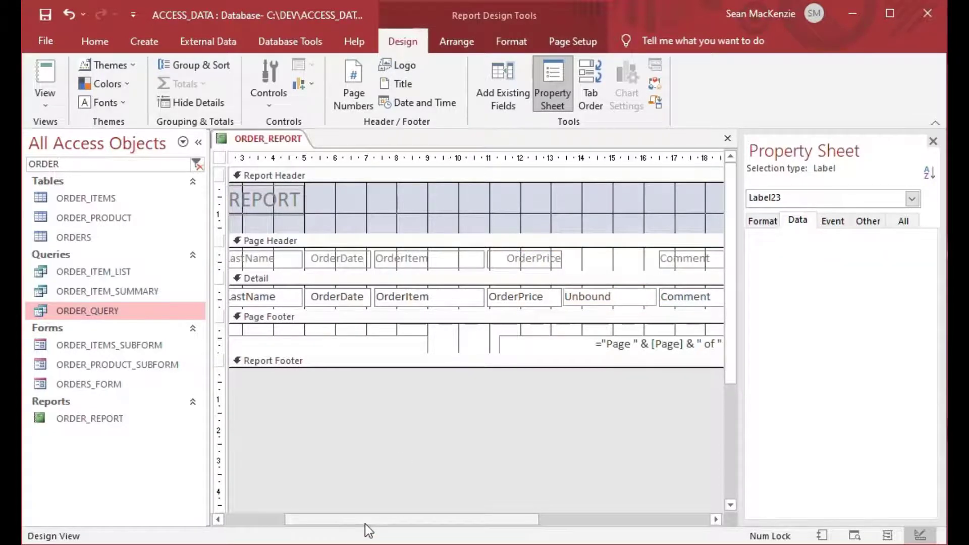
left_click_drag(365, 523, 319, 520)
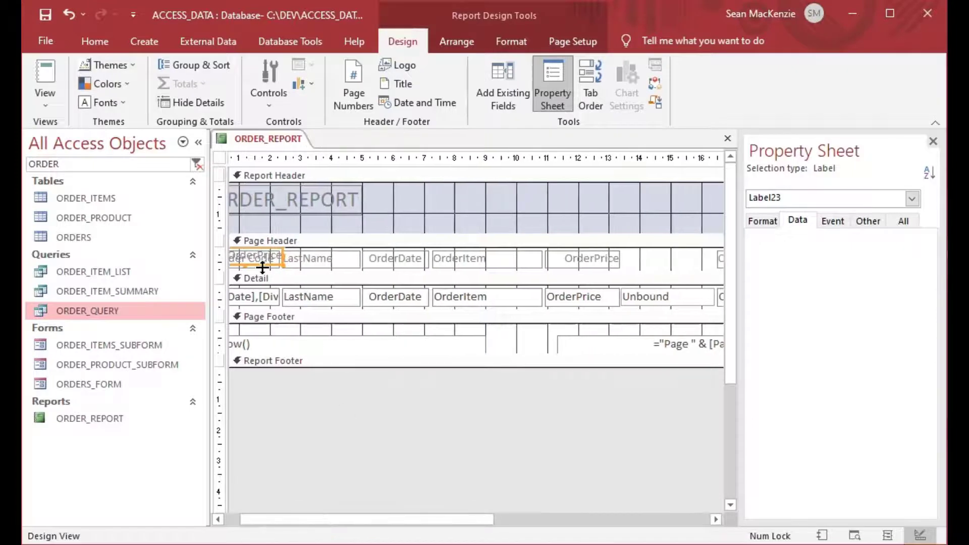
left_click_drag(262, 267, 679, 266)
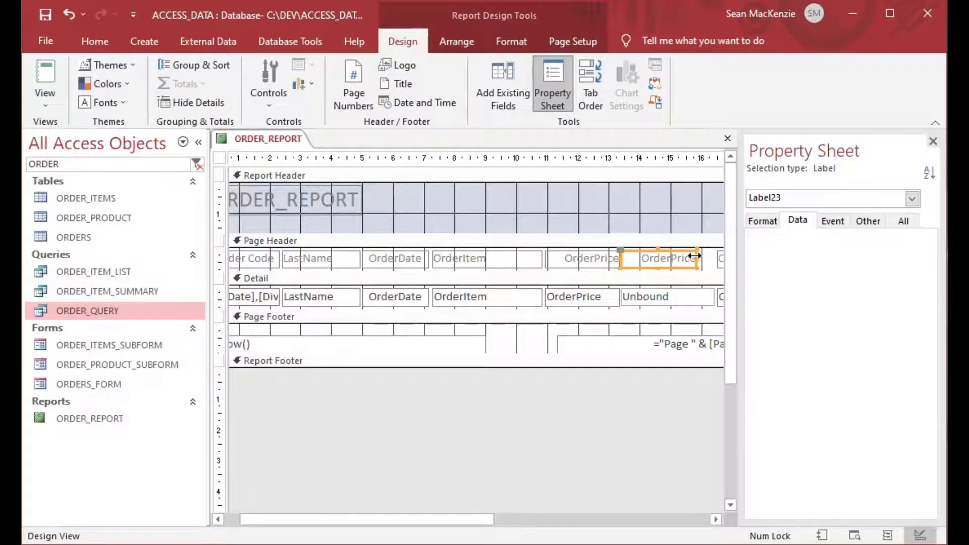
left_click_drag(697, 259, 717, 260)
Step: Change the heading text to 'Price with Tax' and select it with the unbound box
left_click(659, 258)
type("Pric")
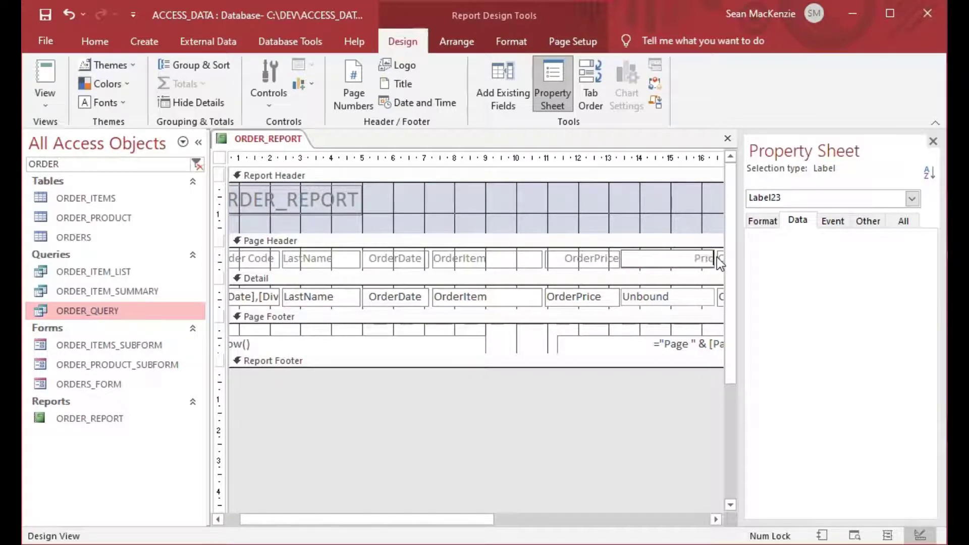
type("e with Tax")
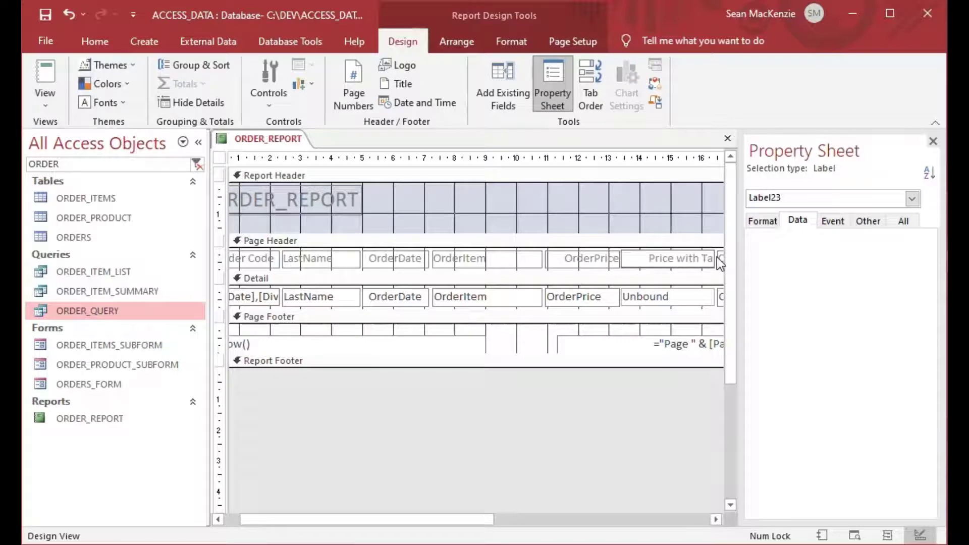
left_click(672, 300)
left_click(673, 260, "shift")
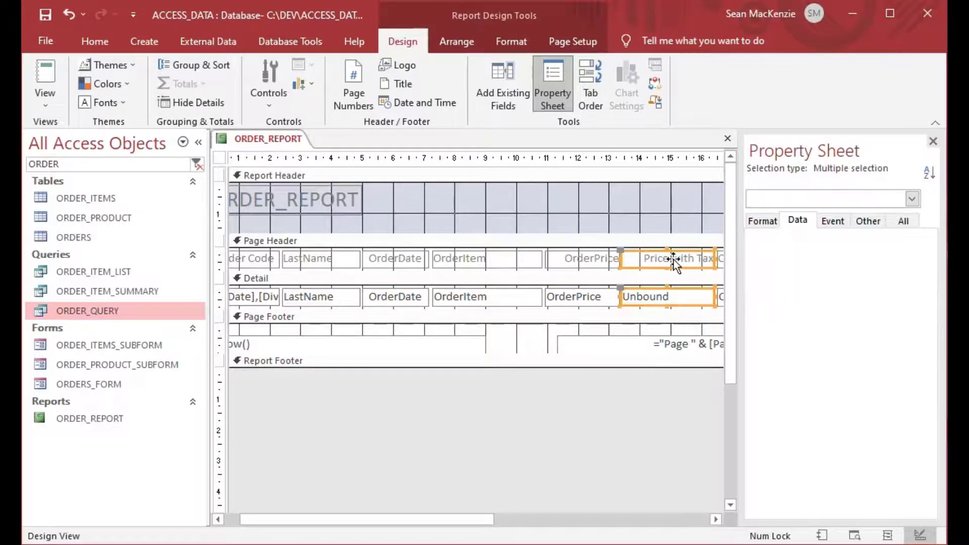
left_click(470, 42)
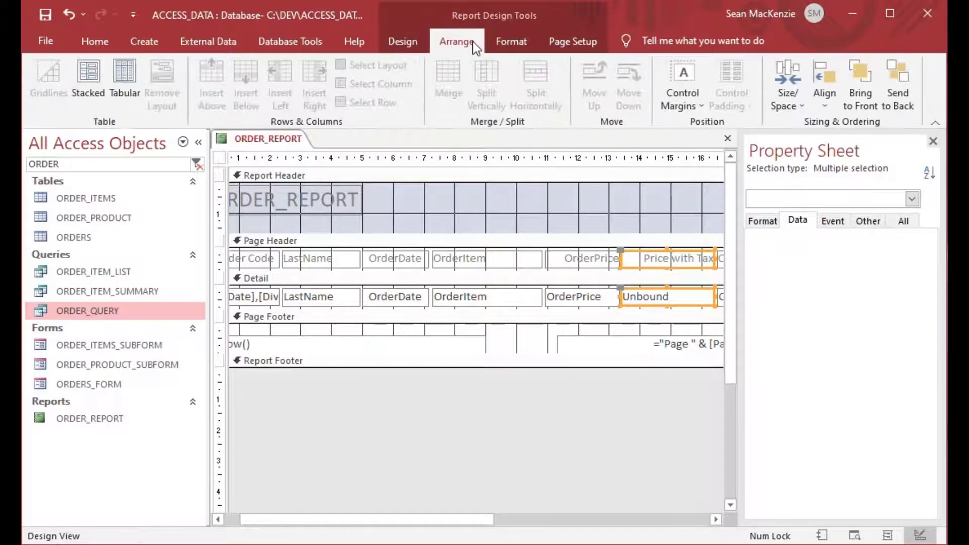
Step: Right-align the Price with Tax and OrderPrice headings and boxes
left_click(541, 44)
left_click(532, 48)
left_click(321, 97)
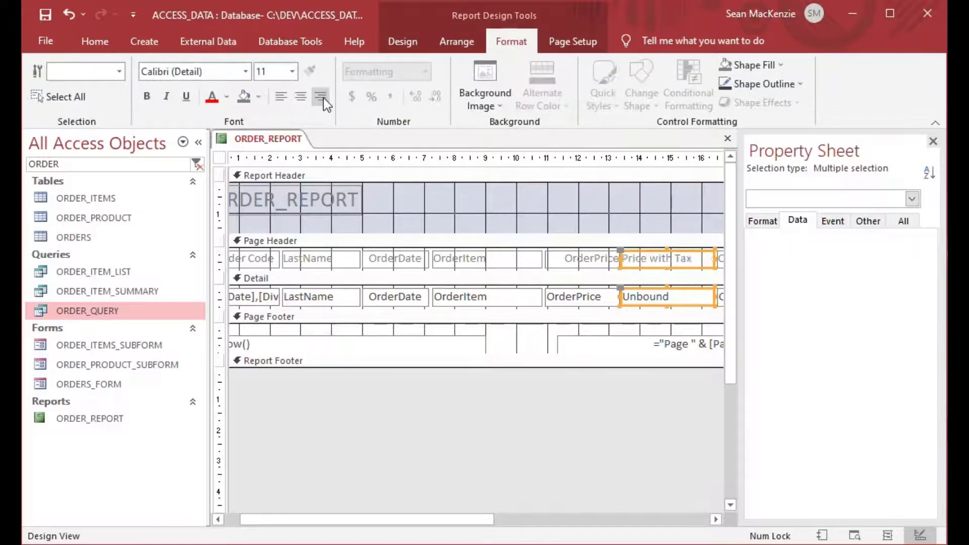
left_click(575, 260)
left_click(593, 300, "shift")
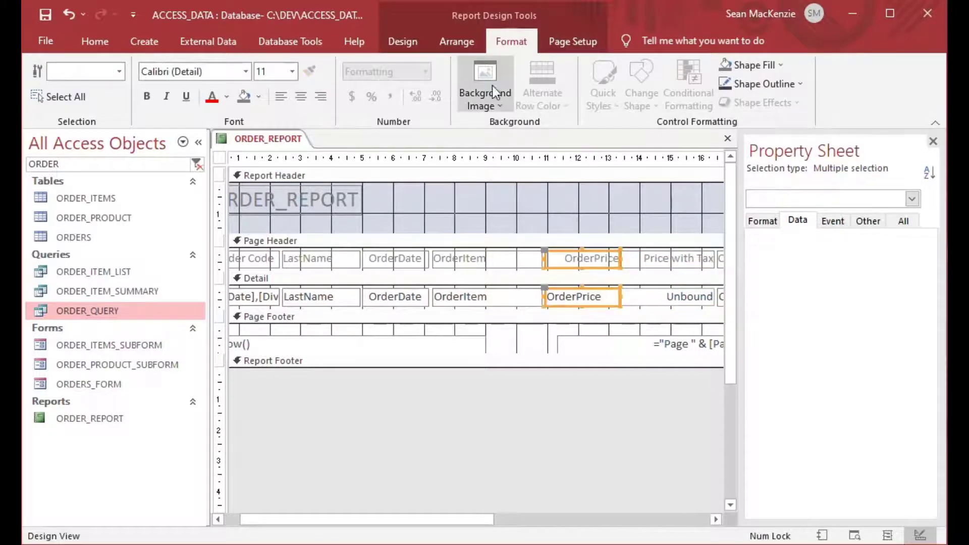
left_click(321, 97)
left_click(321, 97)
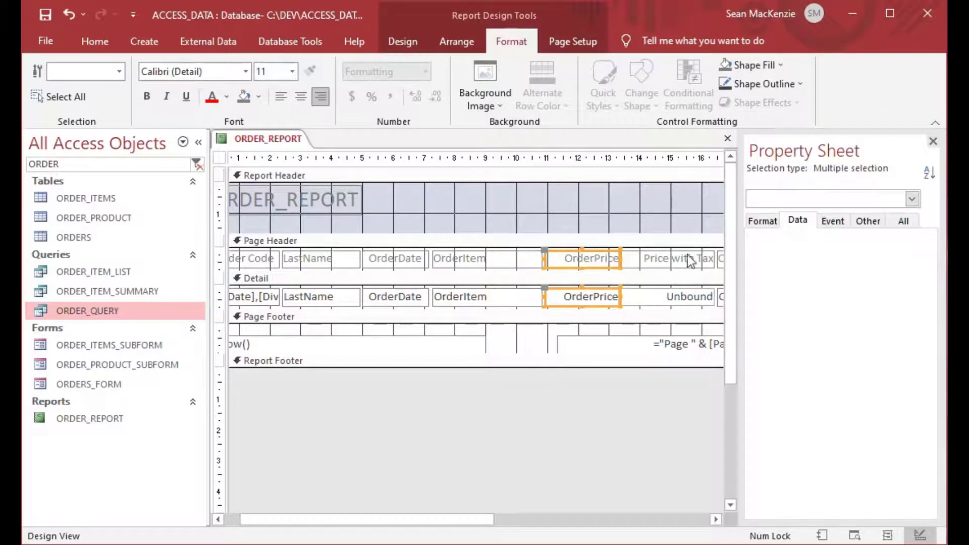
left_click(679, 225)
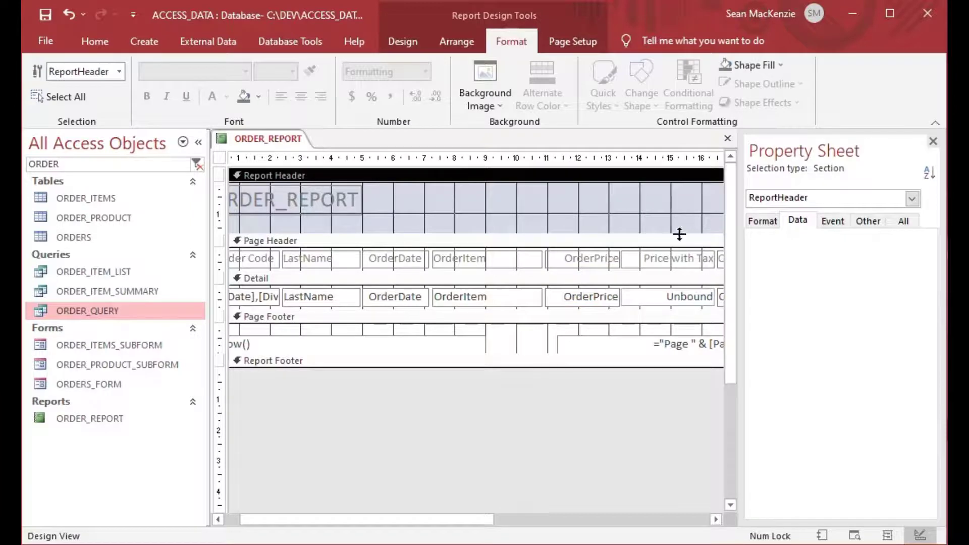
Step: Enter =[OrderPrice]*1.05 in the unbound Price with Tax box
left_click(683, 297)
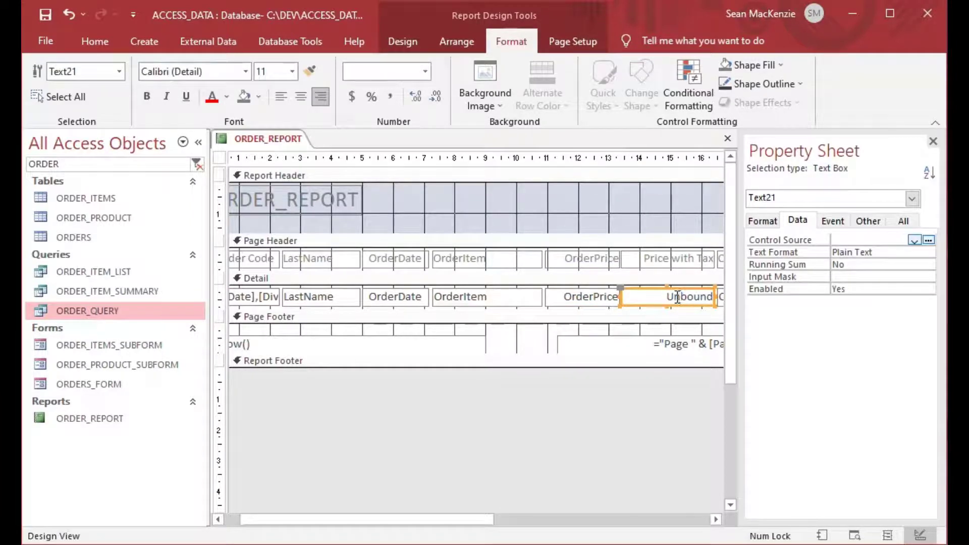
left_click(675, 297)
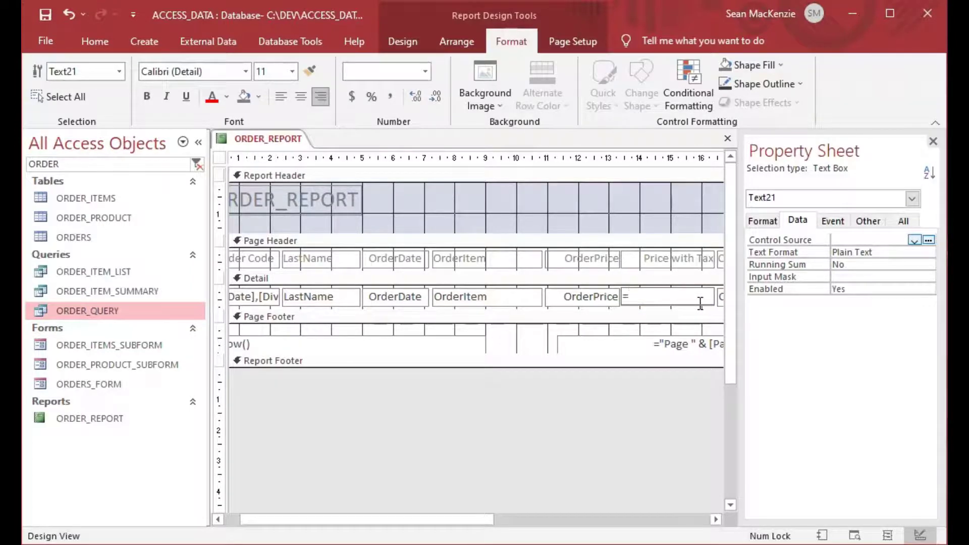
type("=[OrderPric")
type("e")
type("]")
type("*1.")
type("05")
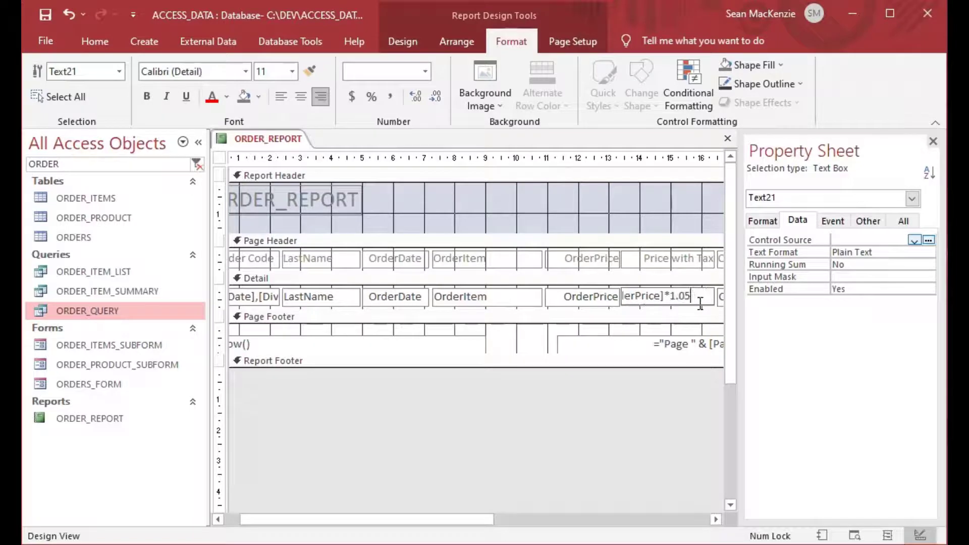
key("Tab")
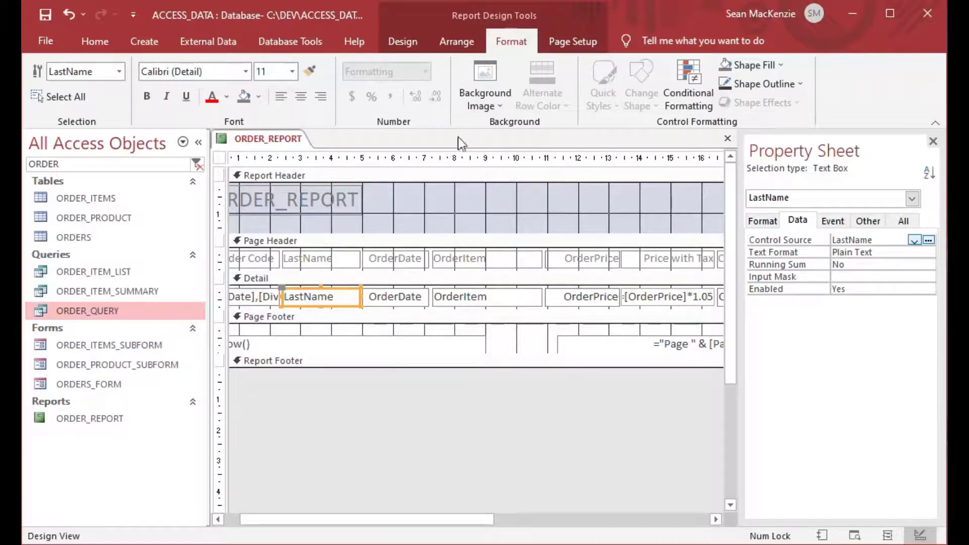
Step: Preview ORDER_REPORT to check tax values like 24.57 and 45.465, then return to Design View with Format properties
right_click(244, 141)
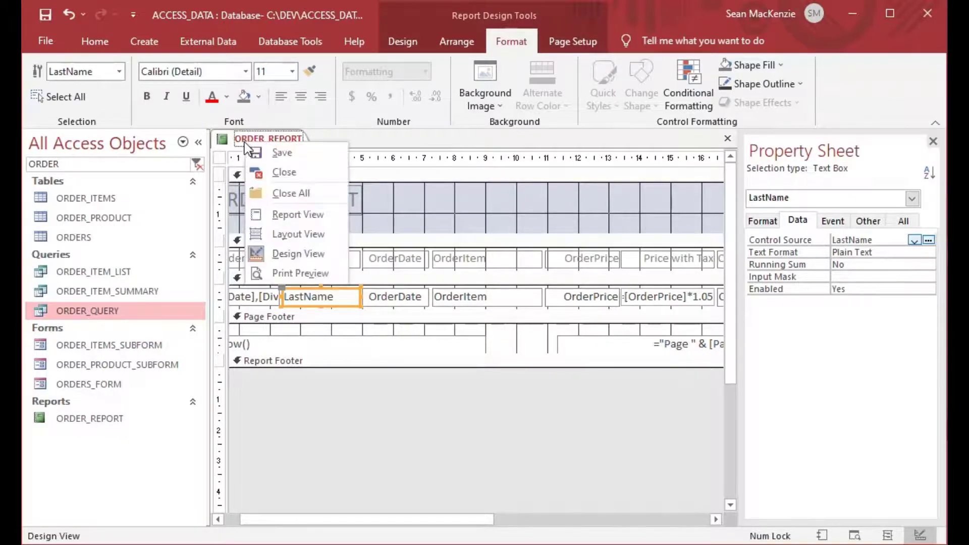
left_click(294, 271)
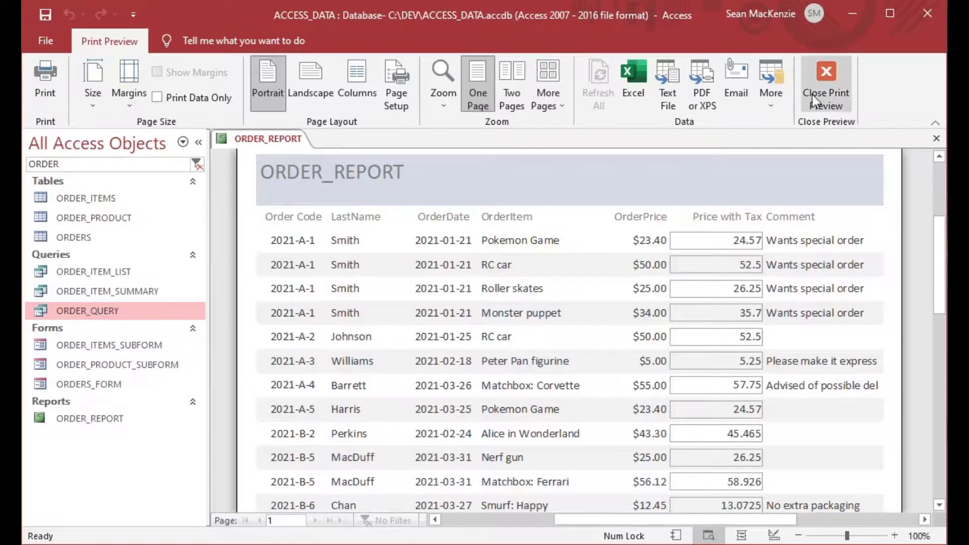
left_click(826, 80)
left_click(765, 222)
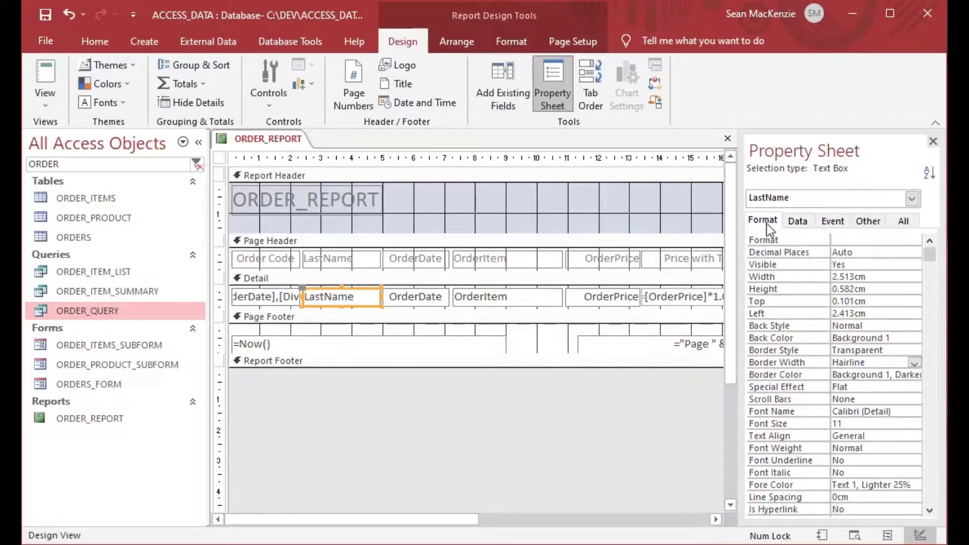
Step: Give the tax formula box a Transparent border style and Currency number format
left_click(671, 296)
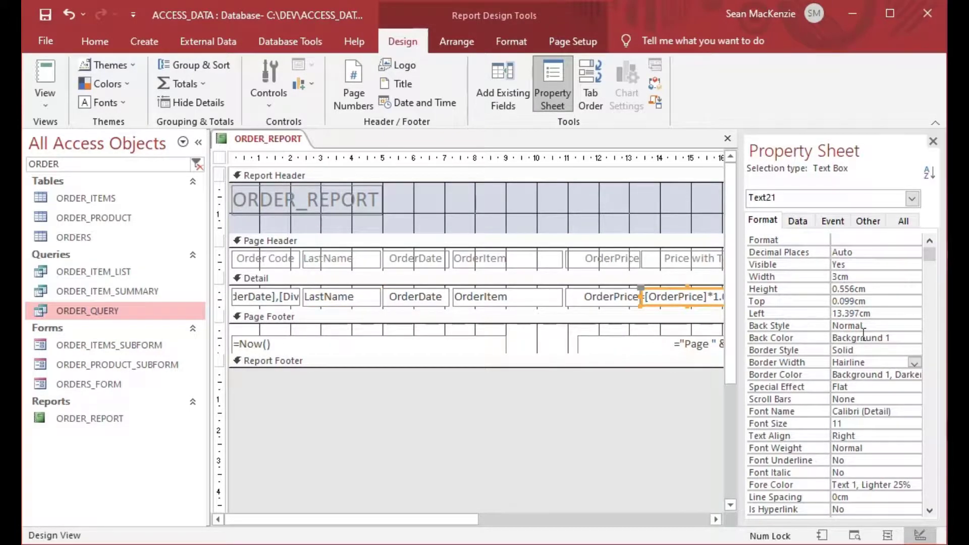
left_click(874, 360)
key("Up")
type("tr")
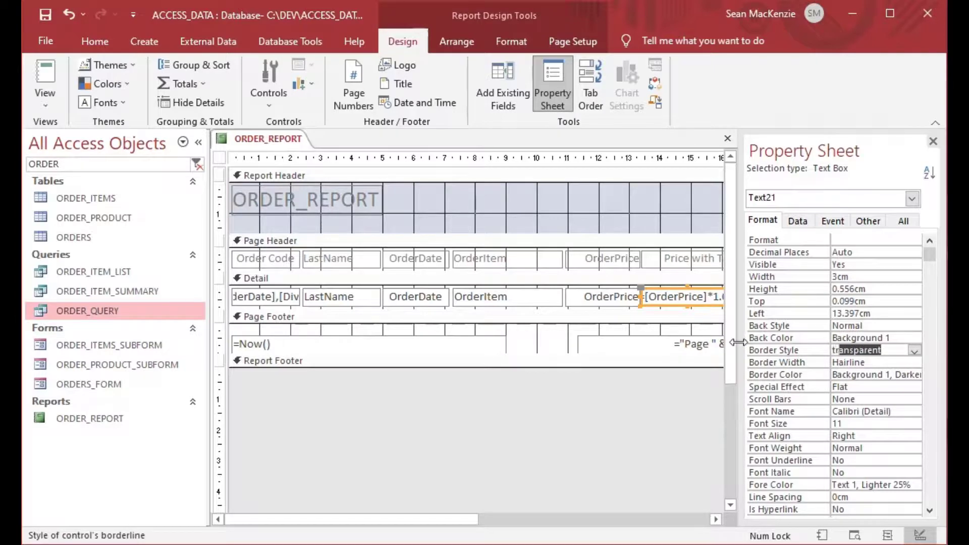
key("Return")
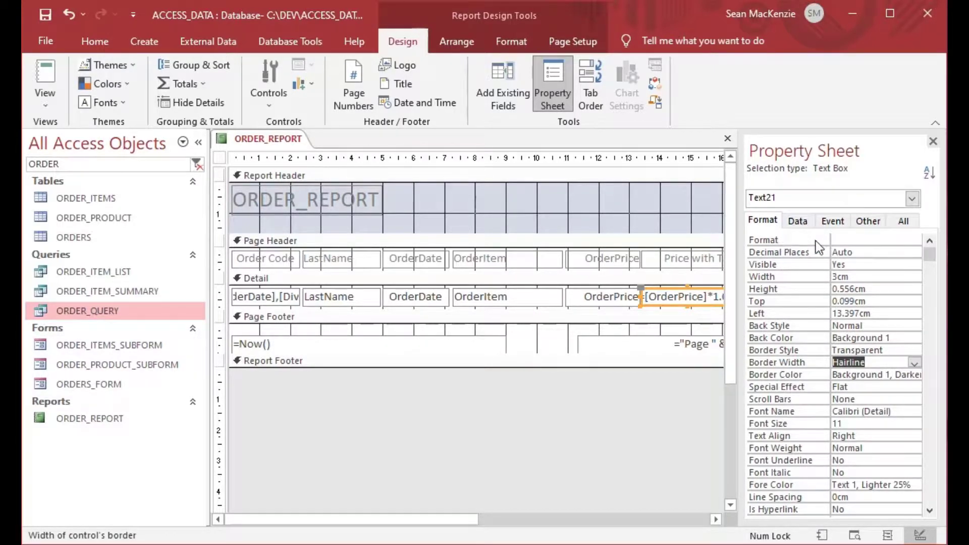
left_click(853, 240)
left_click(914, 240)
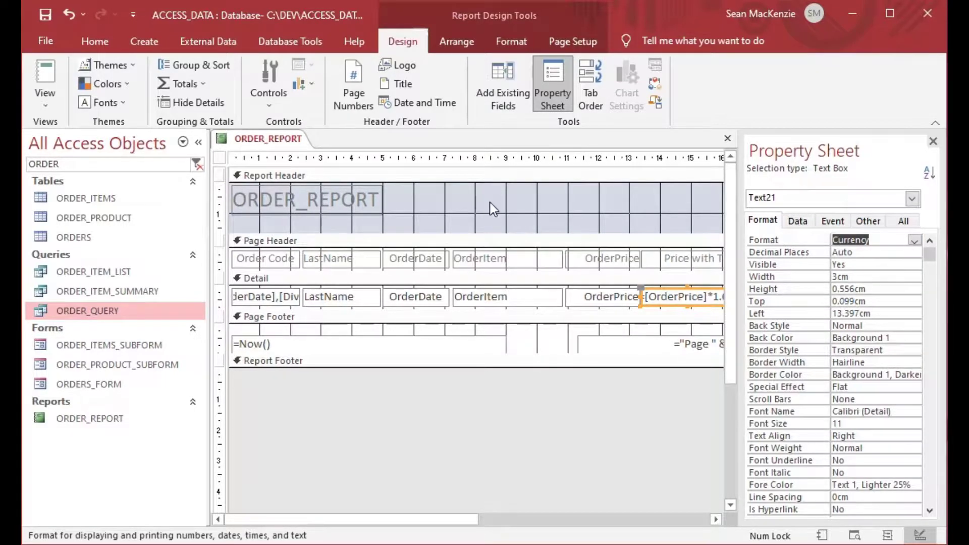
Step: Rename the tax column heading to 'Price with 5% Tax'
left_click(704, 259)
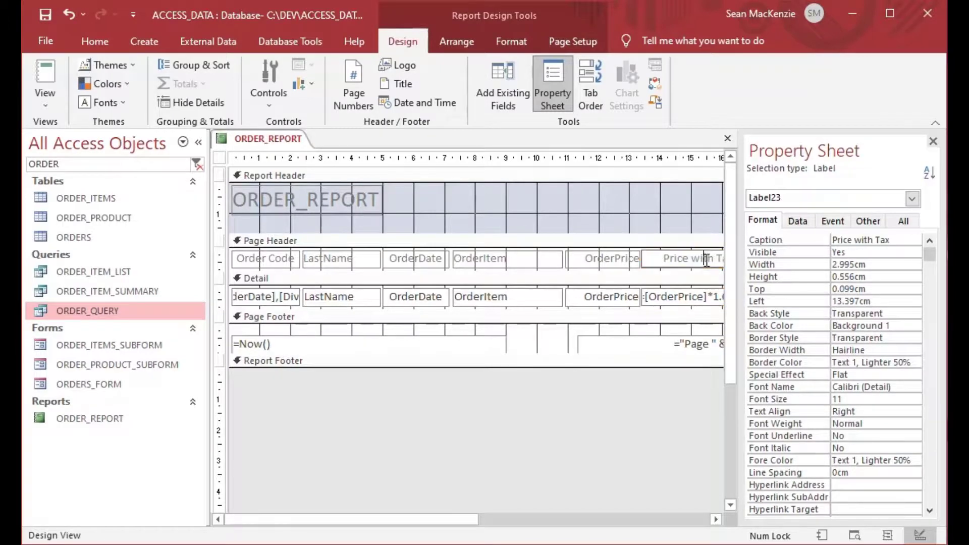
left_click_drag(438, 517, 550, 520)
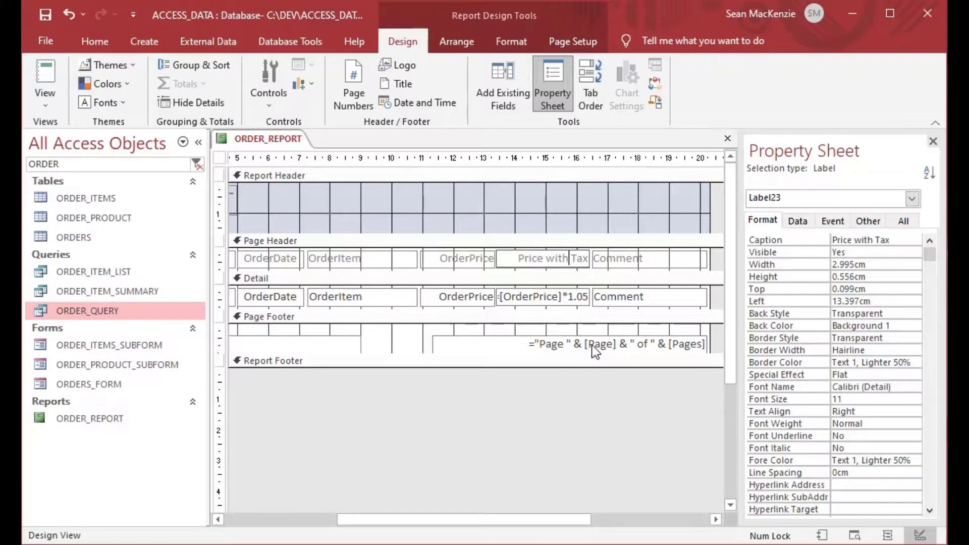
key("Right")
key("Right")
type("5%")
left_click(471, 212)
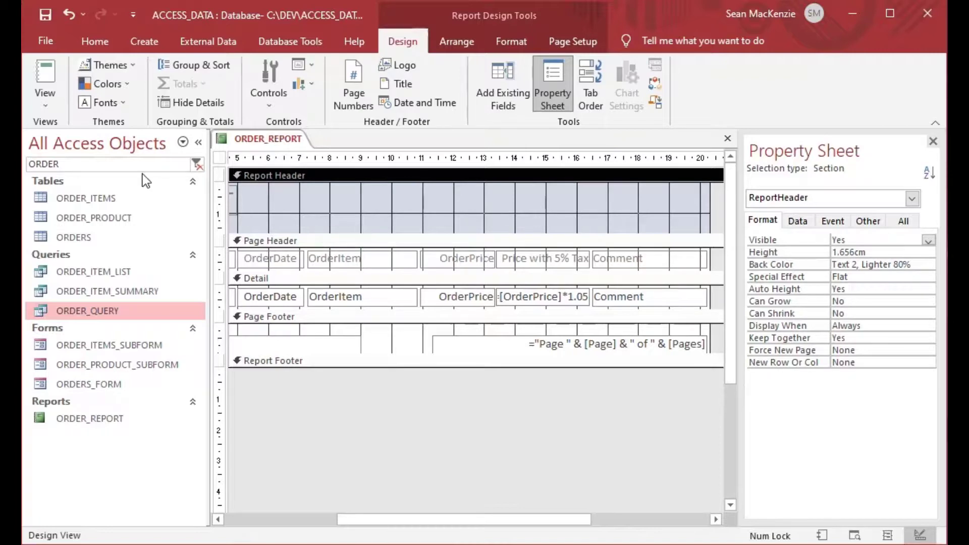
left_click(39, 93)
left_click(79, 171)
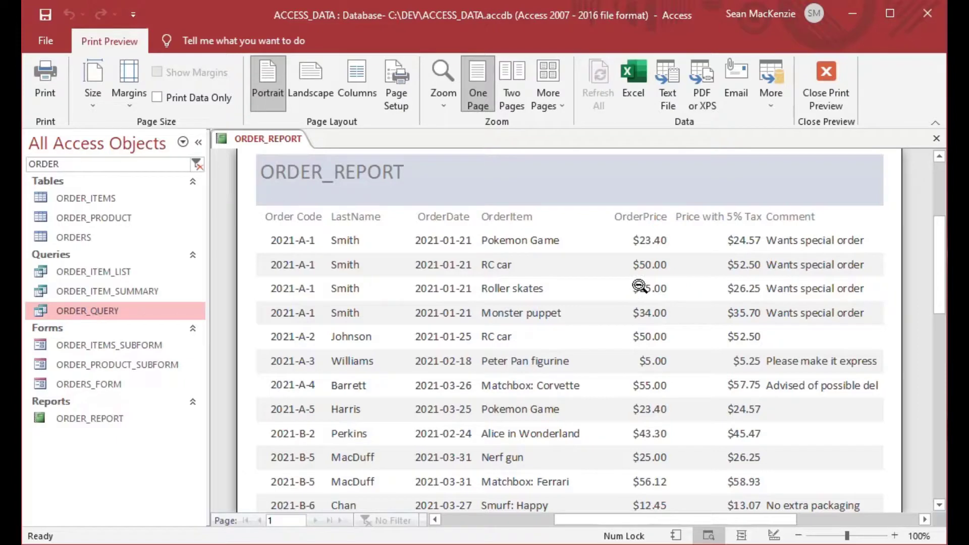
left_click(818, 83)
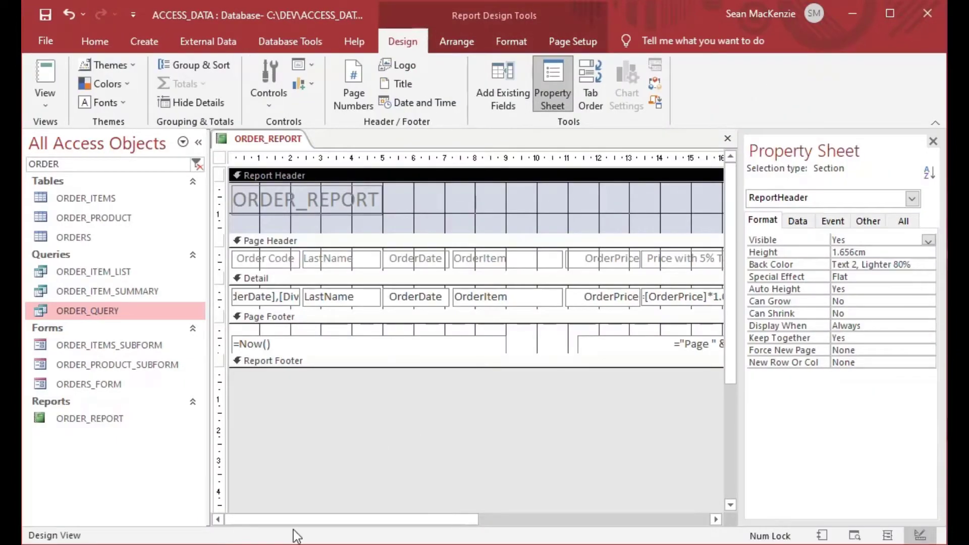